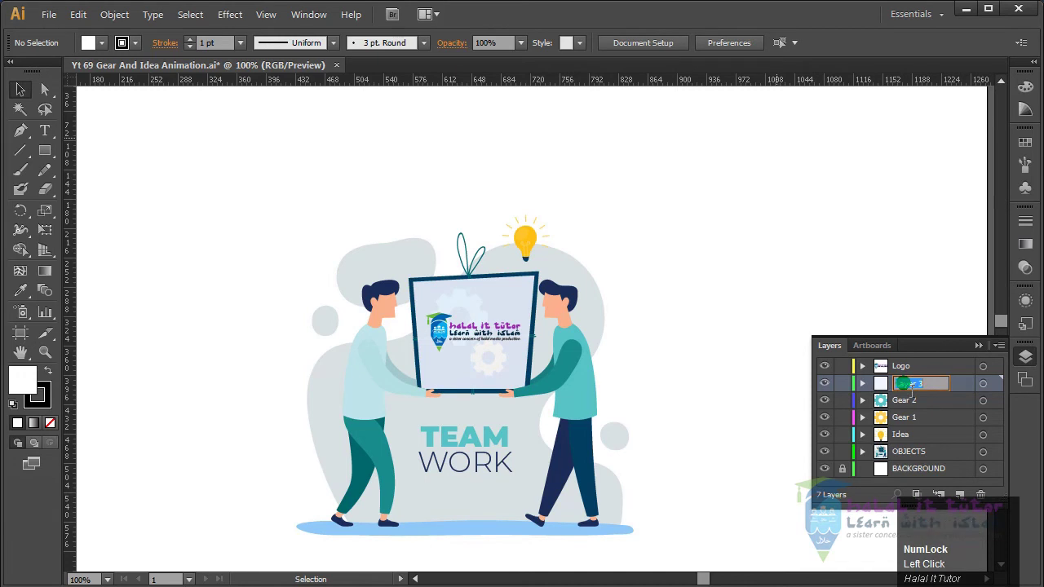
Step: Rename the layer directly below Logo as "Box BG"
{"action": "type", "text": "Box BG"}
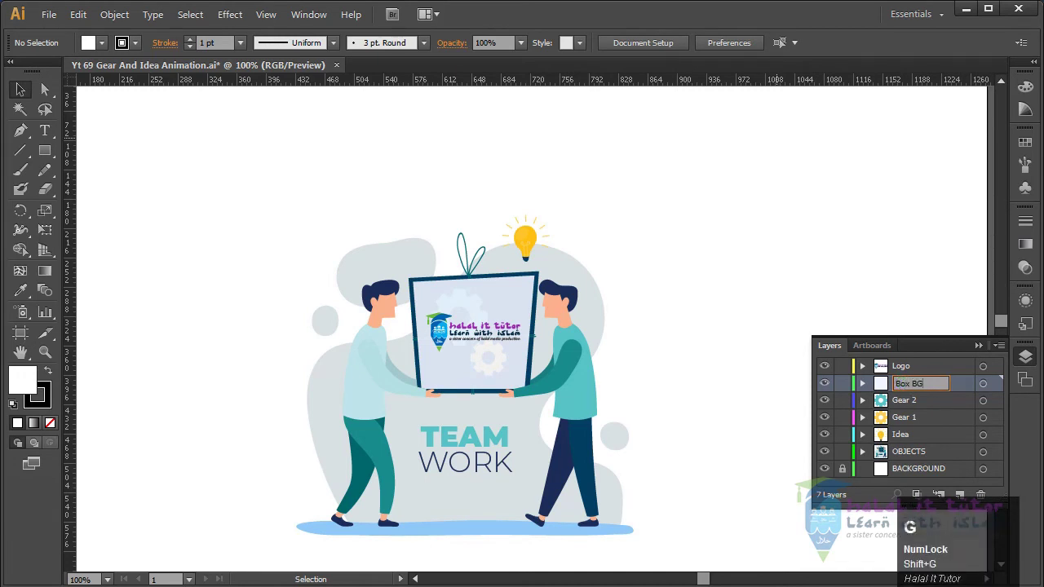
{"action": "key", "text": "Return"}
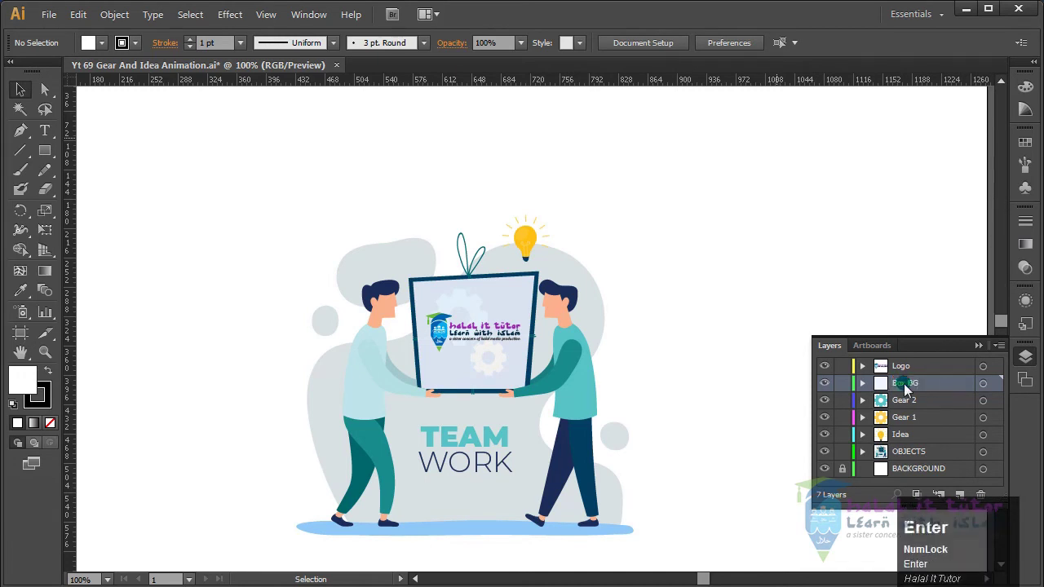
Step: Hide and show the OBJECTS layer repeatedly to check which artwork it contains
{"action": "left_click", "coordinate": [907, 453]}
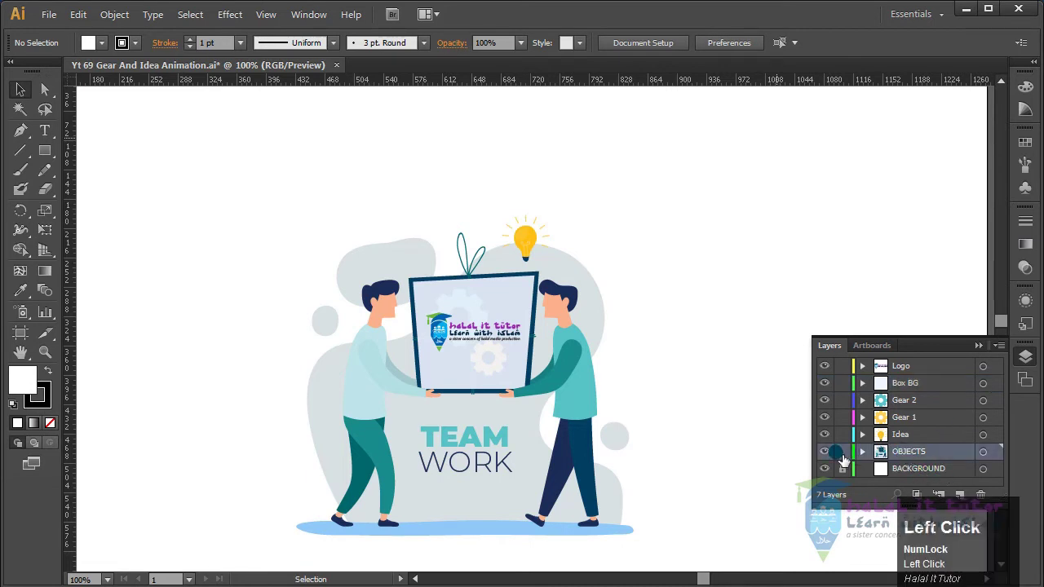
{"action": "left_click", "coordinate": [825, 452]}
{"action": "left_click", "coordinate": [825, 451]}
{"action": "left_click", "coordinate": [825, 451]}
{"action": "left_click", "coordinate": [825, 451]}
{"action": "left_click", "coordinate": [825, 452]}
{"action": "left_click", "coordinate": [825, 452]}
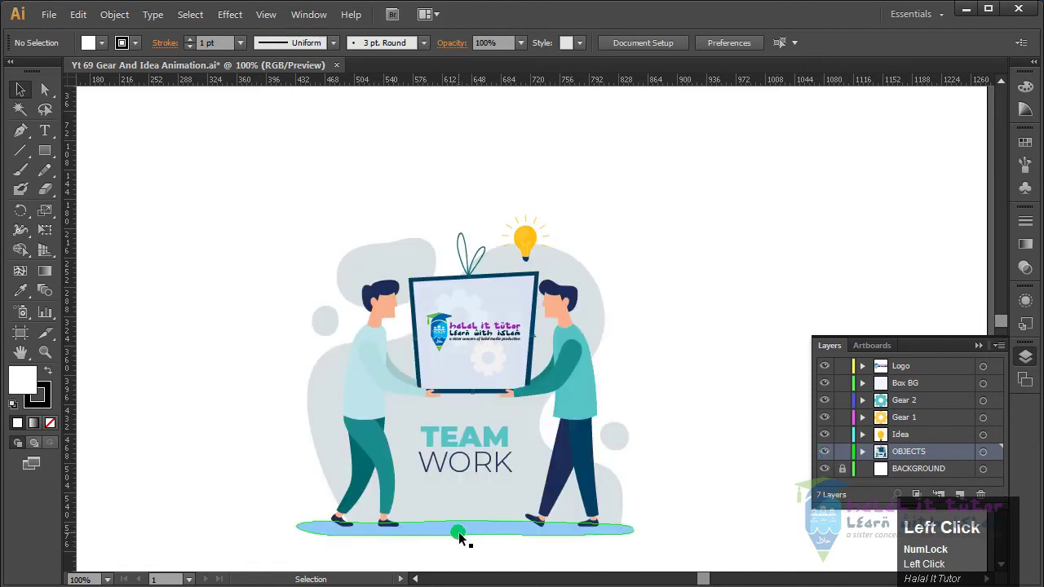
Step: Move the blue ground shape and all grey blobs from OBJECTS to the unlocked BACKGROUND layer, pasting them in front, and check that layer
{"action": "left_click", "coordinate": [461, 535]}
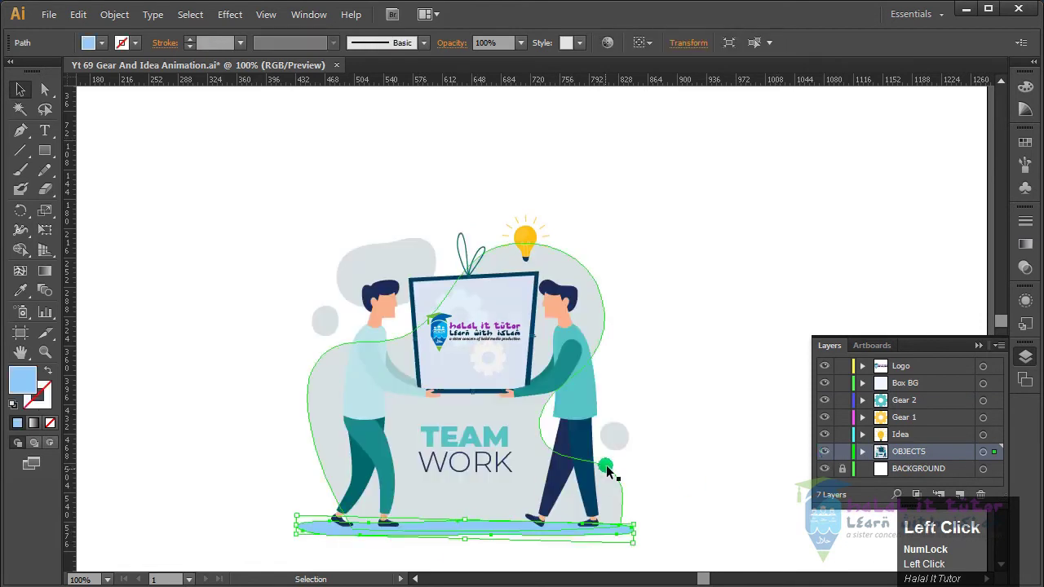
{"action": "left_click", "coordinate": [580, 288], "text": "shift"}
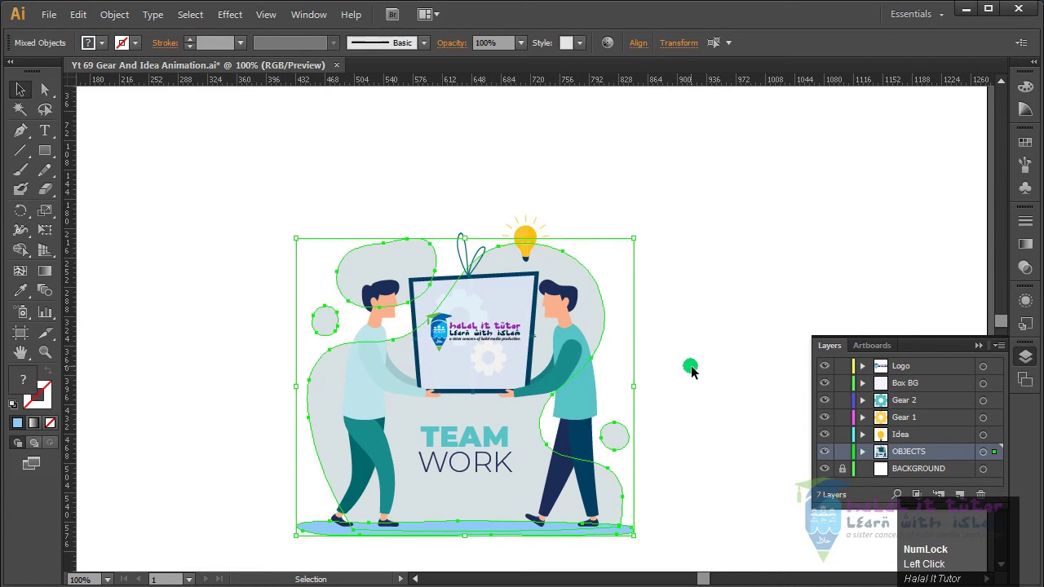
{"action": "key", "text": "ctrl"}
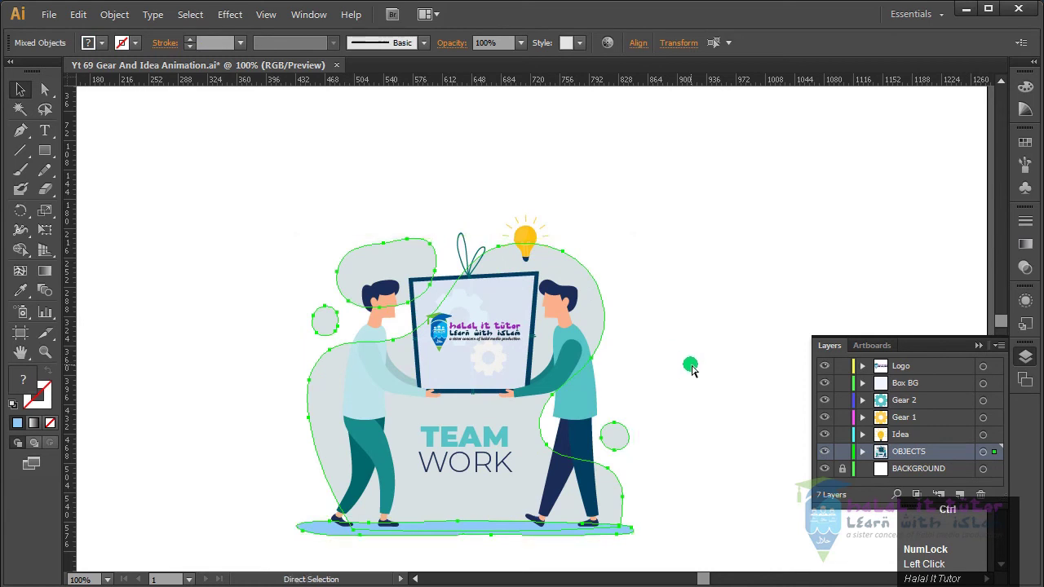
{"action": "key", "text": "ctrl+x"}
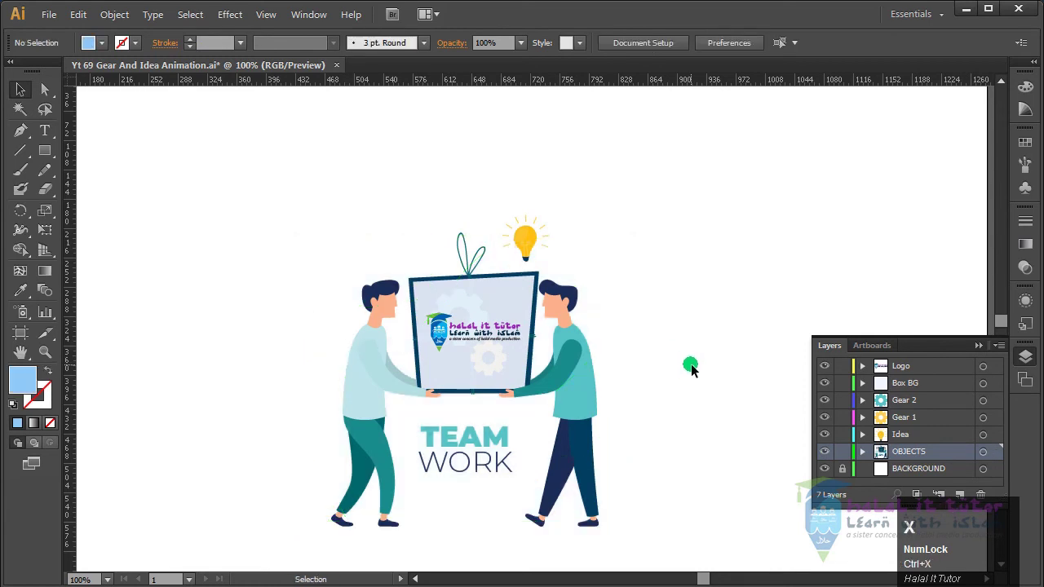
{"action": "left_click", "coordinate": [911, 472]}
{"action": "left_click", "coordinate": [843, 471]}
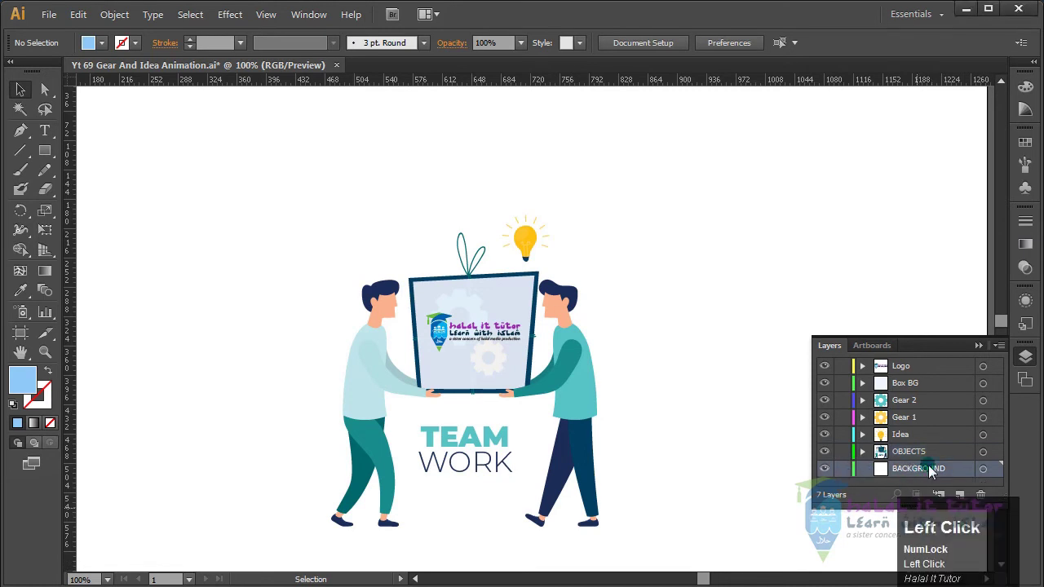
{"action": "left_click", "coordinate": [78, 14]}
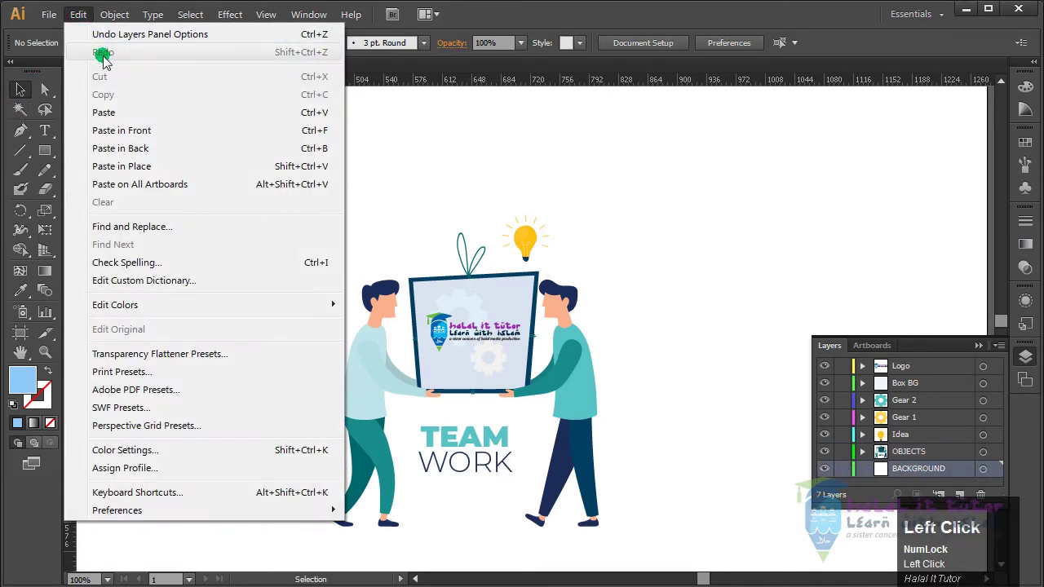
{"action": "left_click", "coordinate": [131, 130]}
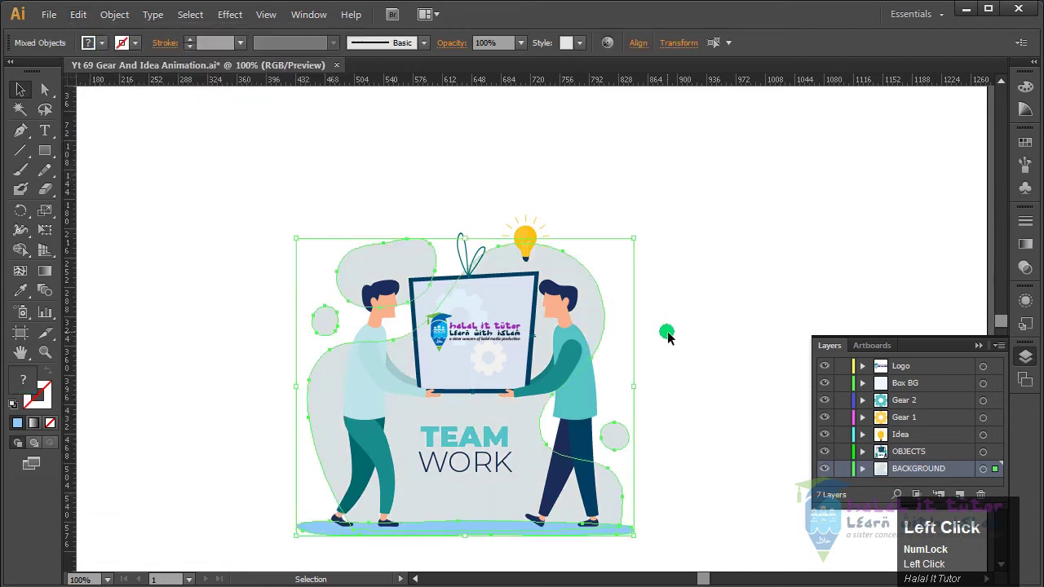
{"action": "left_click", "coordinate": [824, 469]}
{"action": "left_click", "coordinate": [824, 469]}
{"action": "left_click", "coordinate": [824, 469]}
{"action": "left_click", "coordinate": [824, 469]}
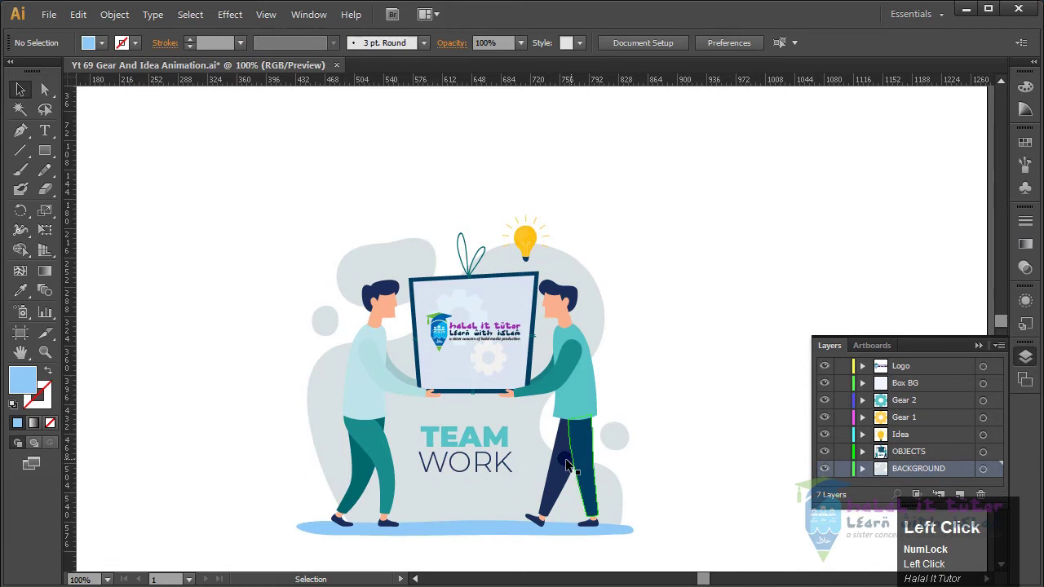
Step: Move the TEAM WORK text from OBJECTS onto a new layer in its original position and name that layer "Txt"
{"action": "left_click", "coordinate": [473, 463]}
{"action": "left_click", "coordinate": [498, 472], "text": "shift"}
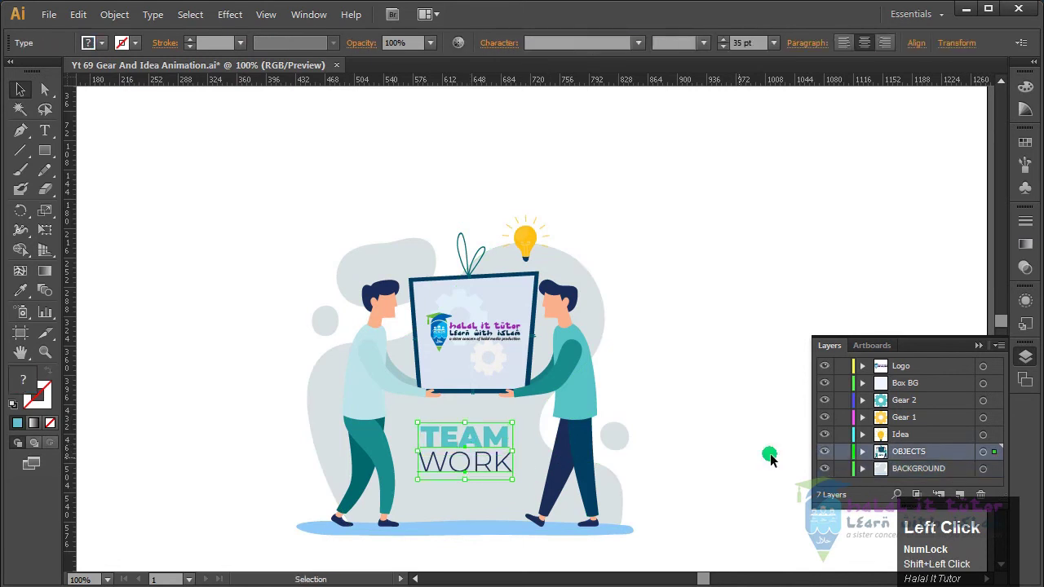
{"action": "key", "text": "ctrl+x"}
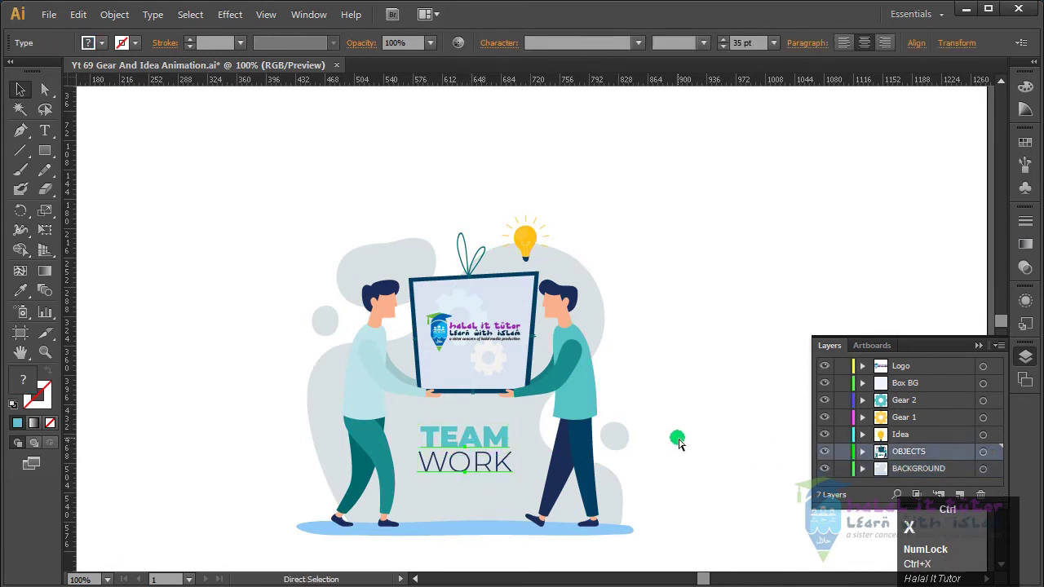
{"action": "left_click", "coordinate": [959, 498]}
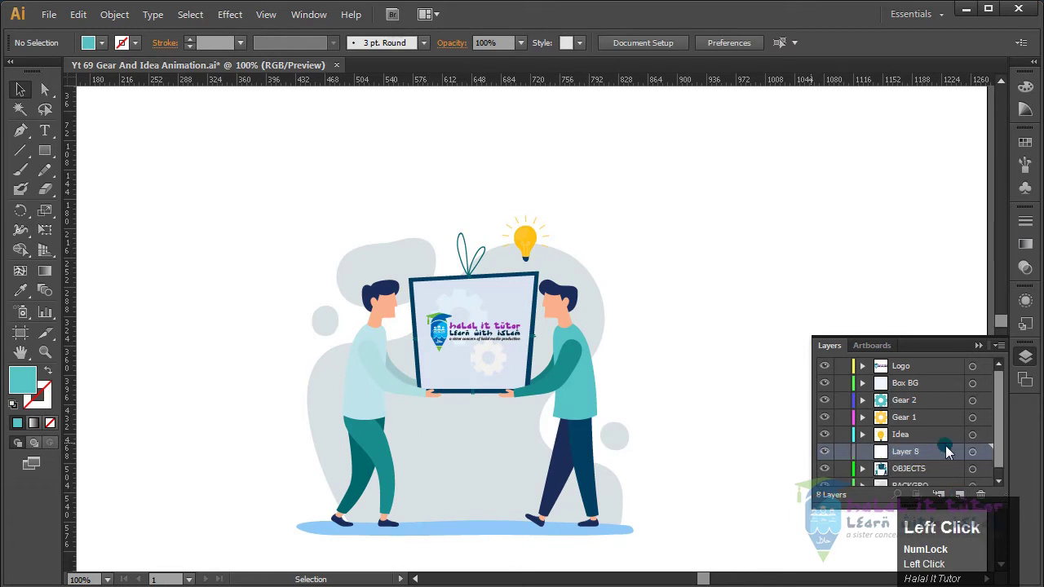
{"action": "key", "text": "ctrl+f"}
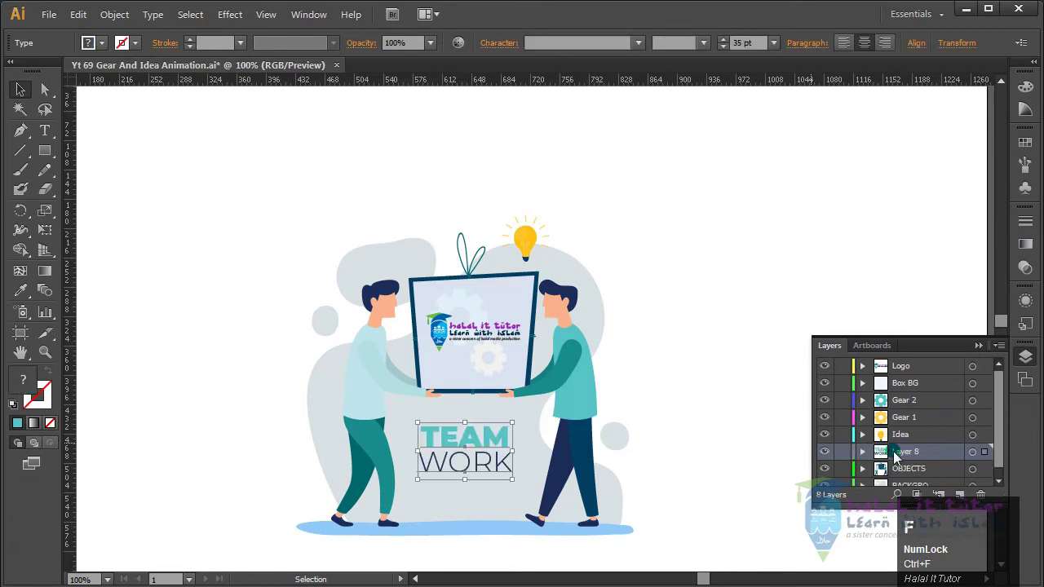
{"action": "double_click", "coordinate": [907, 451]}
{"action": "type", "text": "Txt"}
{"action": "key", "text": "Return"}
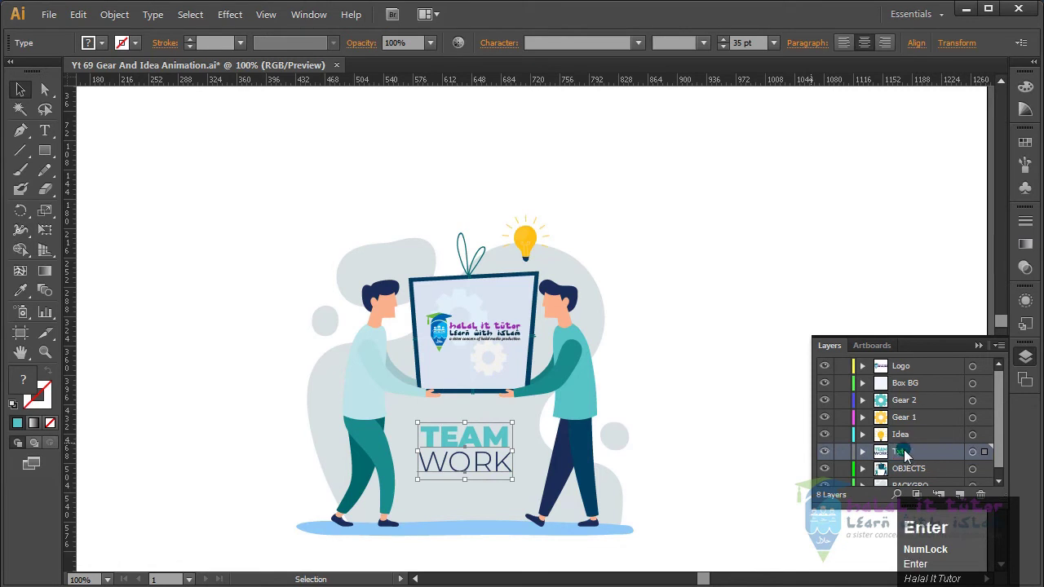
Step: Save the layered Illustrator document under its existing file name
{"action": "left_click", "coordinate": [896, 399]}
{"action": "left_click", "coordinate": [900, 382]}
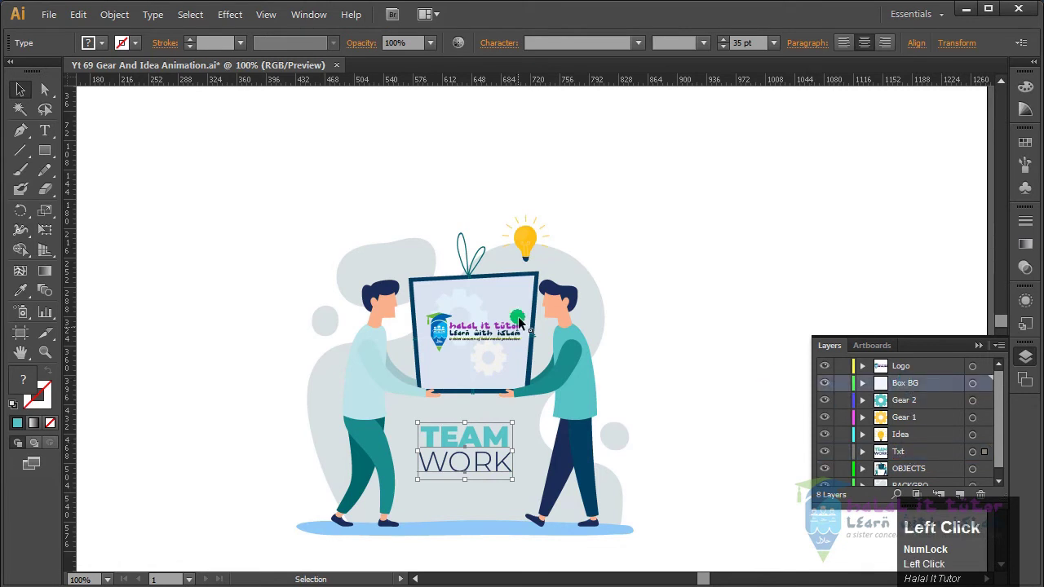
{"action": "left_click", "coordinate": [49, 14]}
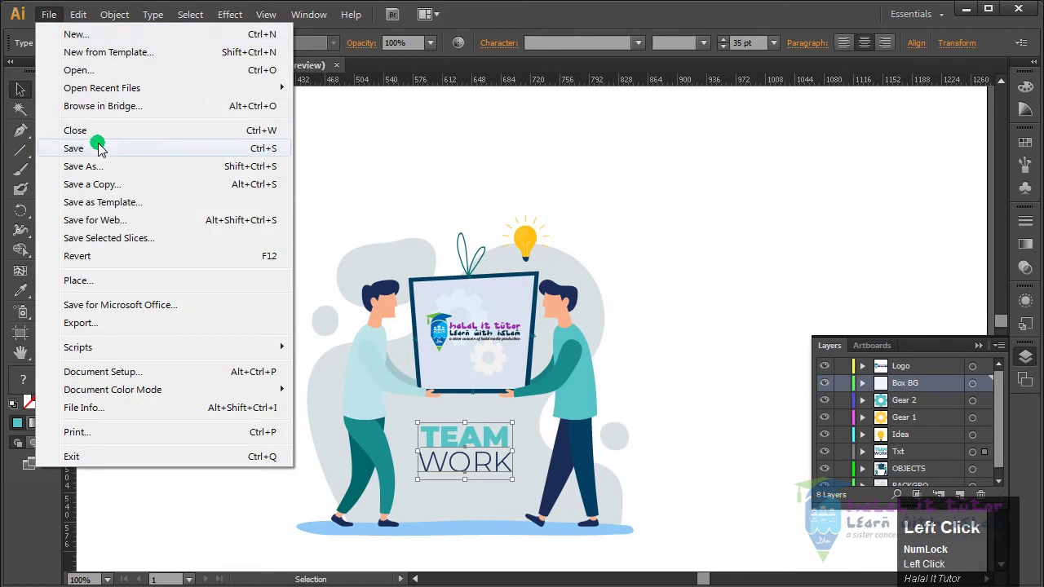
{"action": "left_click", "coordinate": [99, 147]}
{"action": "key", "text": "space"}
{"action": "left_click_drag", "start_coordinate": [665, 432], "coordinate": [683, 416]}
{"action": "left_click", "coordinate": [544, 217]}
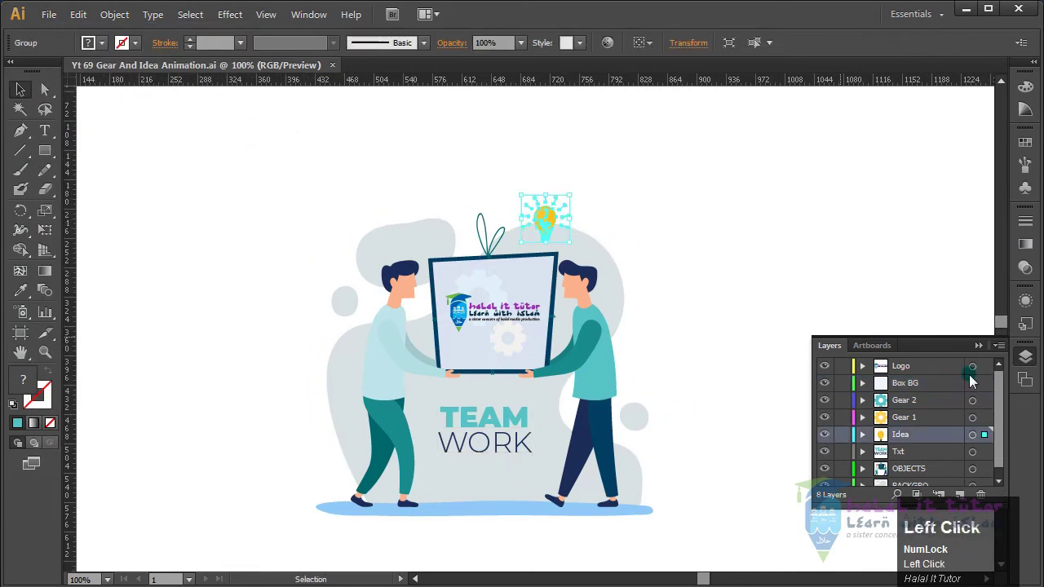
{"action": "left_click_drag", "start_coordinate": [999, 441], "coordinate": [998, 440]}
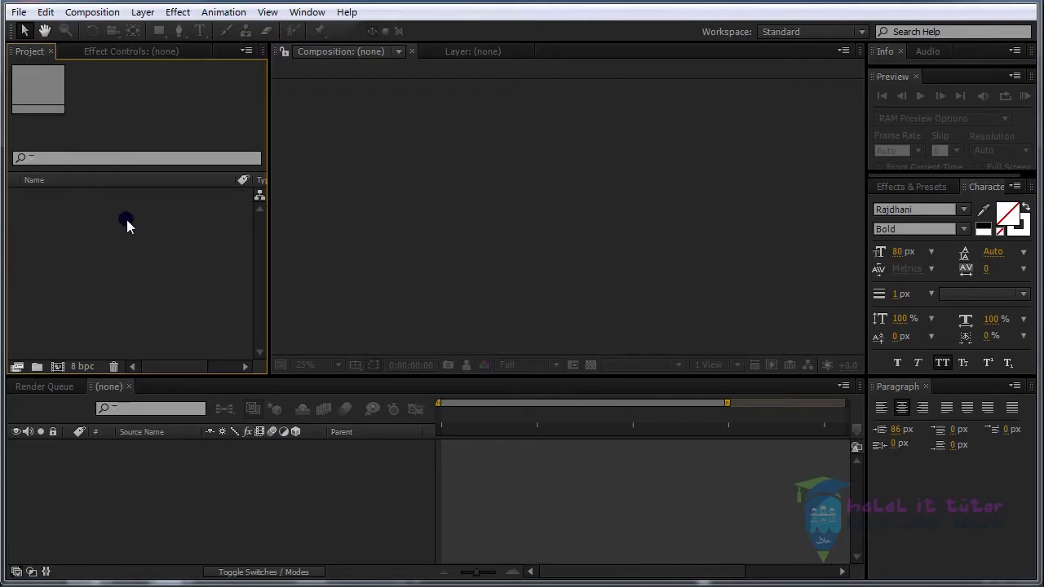
Step: In After Effects, import "Yt 69 Gear And Idea Animation.ai" from the Desktop as a composition that retains layer sizes
{"action": "double_click", "coordinate": [127, 226]}
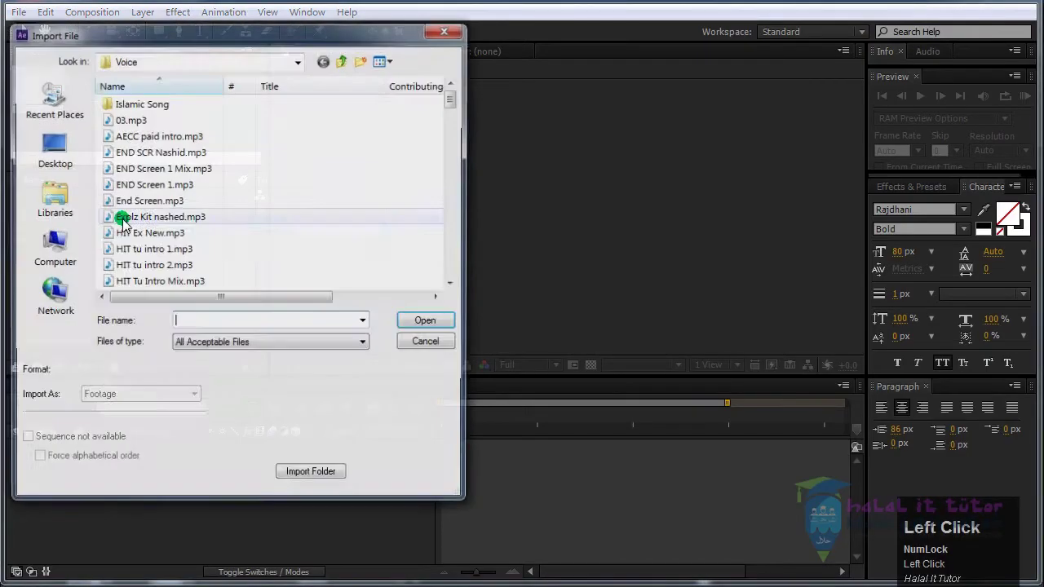
{"action": "left_click", "coordinate": [52, 147]}
{"action": "left_click_drag", "start_coordinate": [451, 120], "coordinate": [461, 226]}
{"action": "left_click", "coordinate": [198, 159]}
{"action": "left_click", "coordinate": [135, 397]}
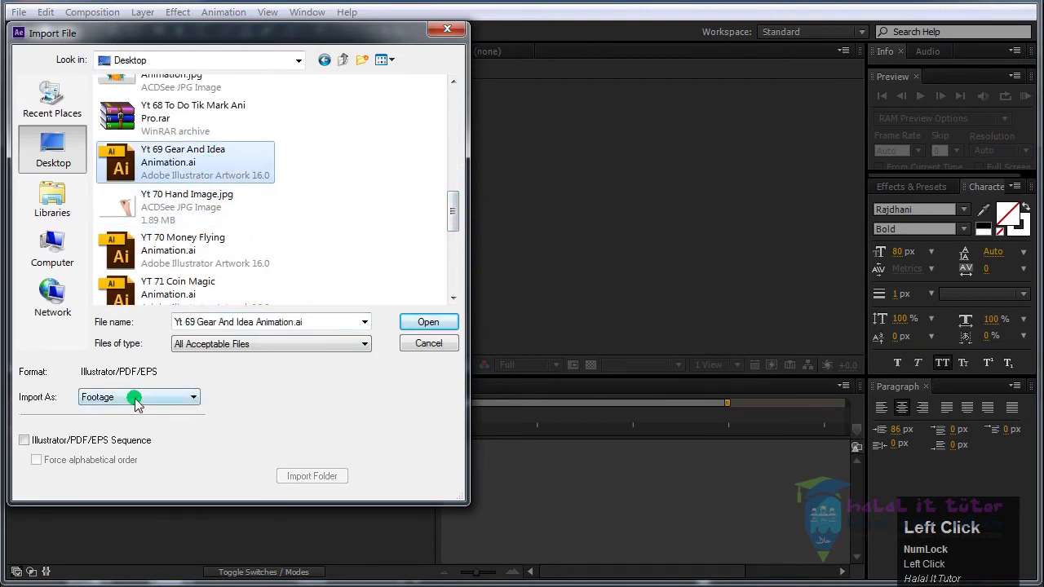
{"action": "left_click", "coordinate": [154, 433]}
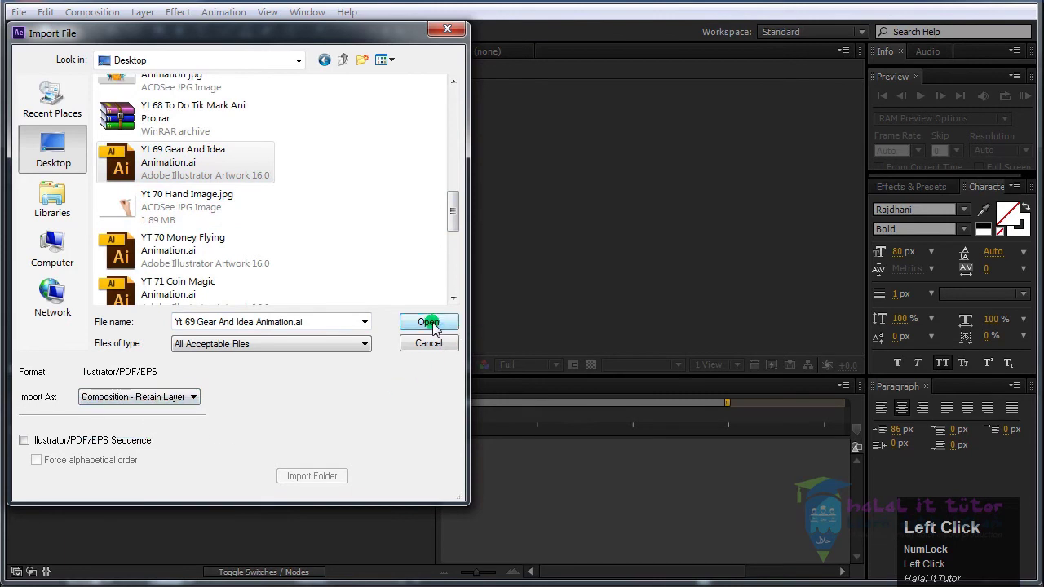
{"action": "left_click", "coordinate": [428, 322]}
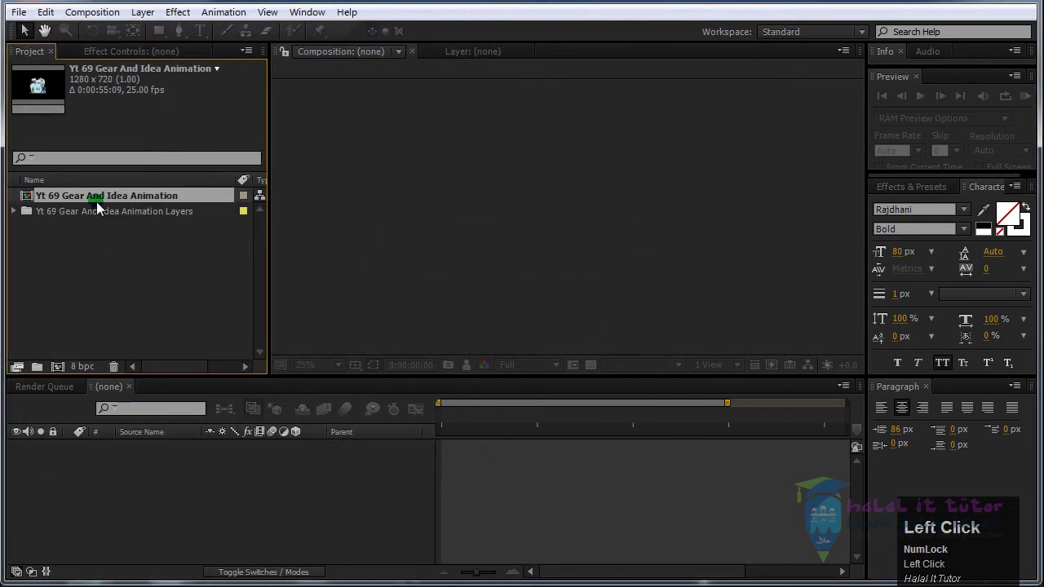
Step: Open the imported Yt 69 Gear And Idea Animation composition and review its composition settings without changing them
{"action": "double_click", "coordinate": [135, 196]}
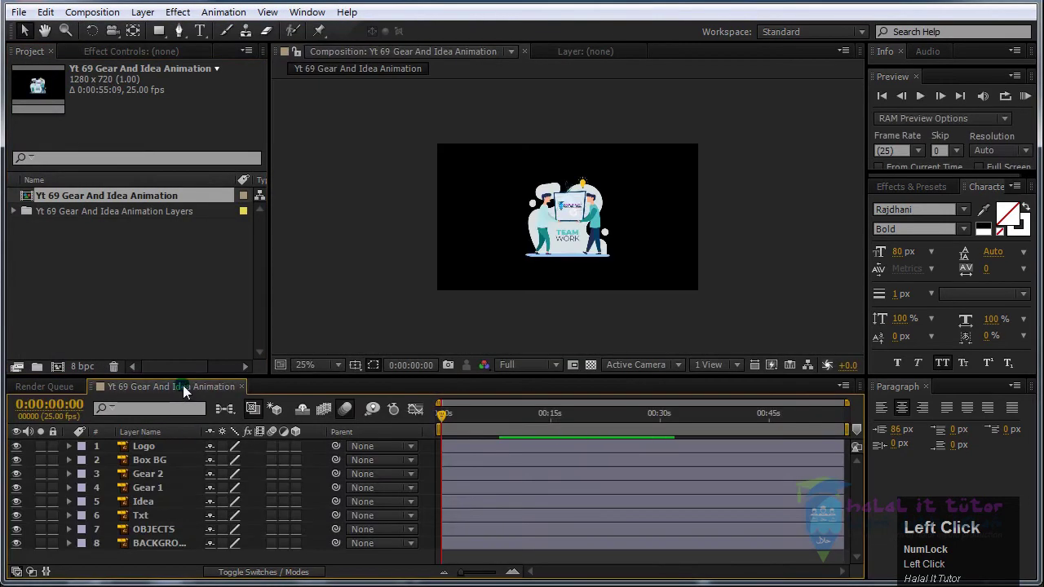
{"action": "right_click", "coordinate": [184, 384]}
{"action": "left_click", "coordinate": [255, 493]}
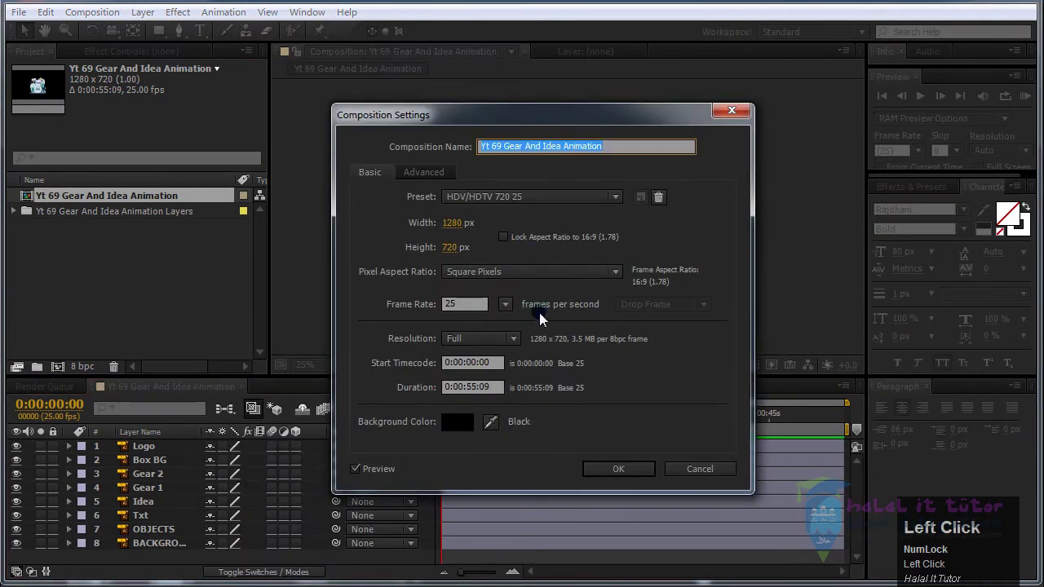
{"action": "left_click", "coordinate": [717, 471]}
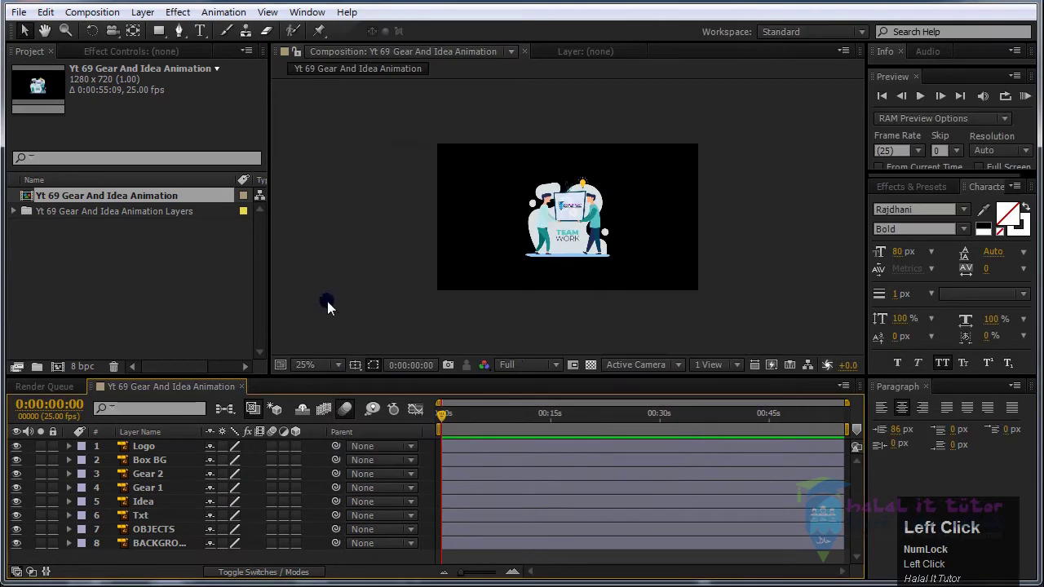
{"action": "scroll", "coordinate": [574, 257], "scroll_direction": "up", "scroll_amount": 1}
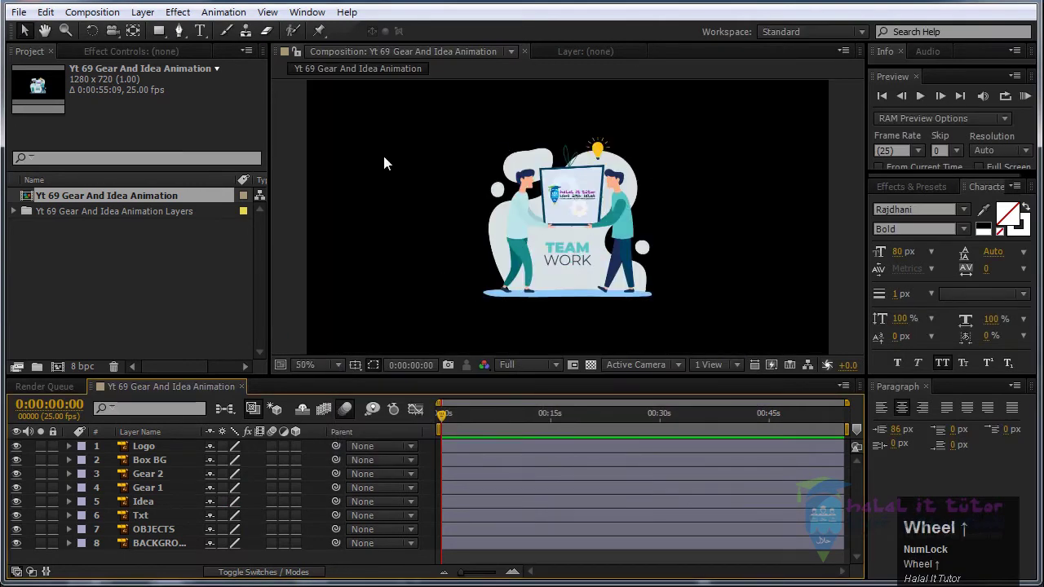
Step: Switch back to Illustrator, paste the copied TEAM WORK text in front on the Idea layer, and inspect the artwork in outline view
{"action": "left_click", "coordinate": [628, 585]}
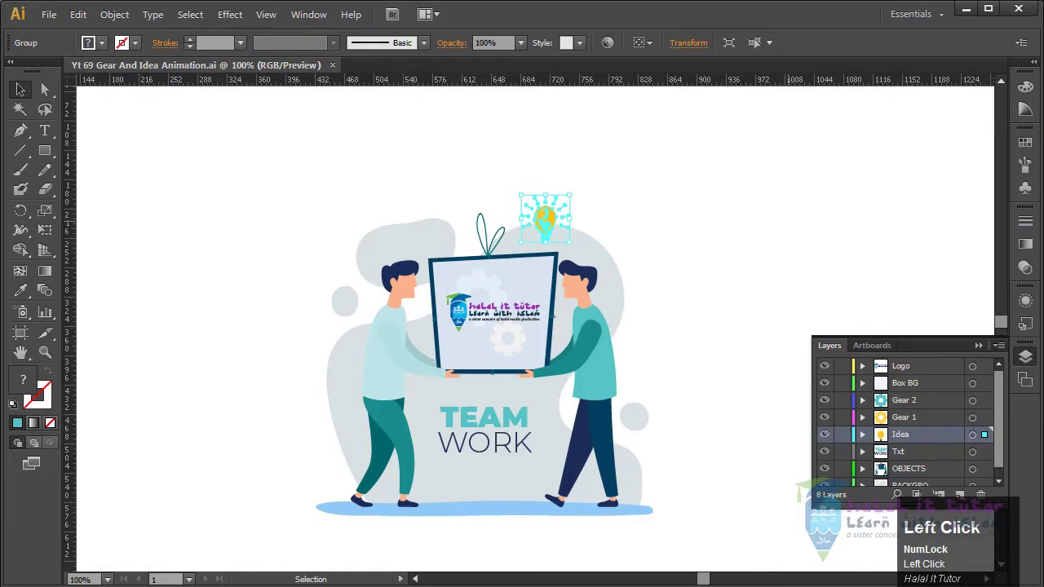
{"action": "left_click_drag", "start_coordinate": [999, 449], "coordinate": [1000, 458]}
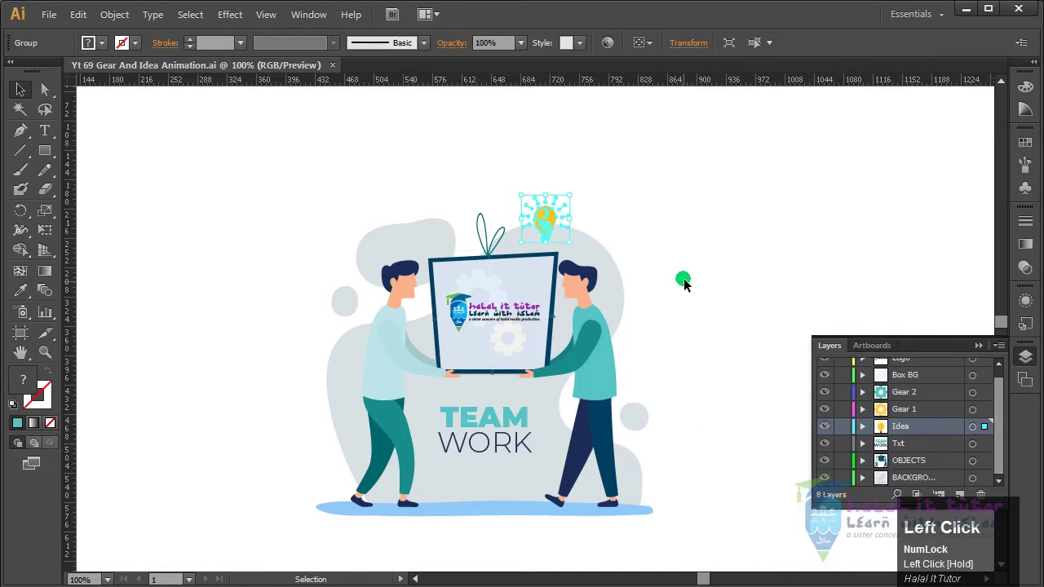
{"action": "left_click", "coordinate": [684, 261]}
{"action": "key", "text": "ctrl+f"}
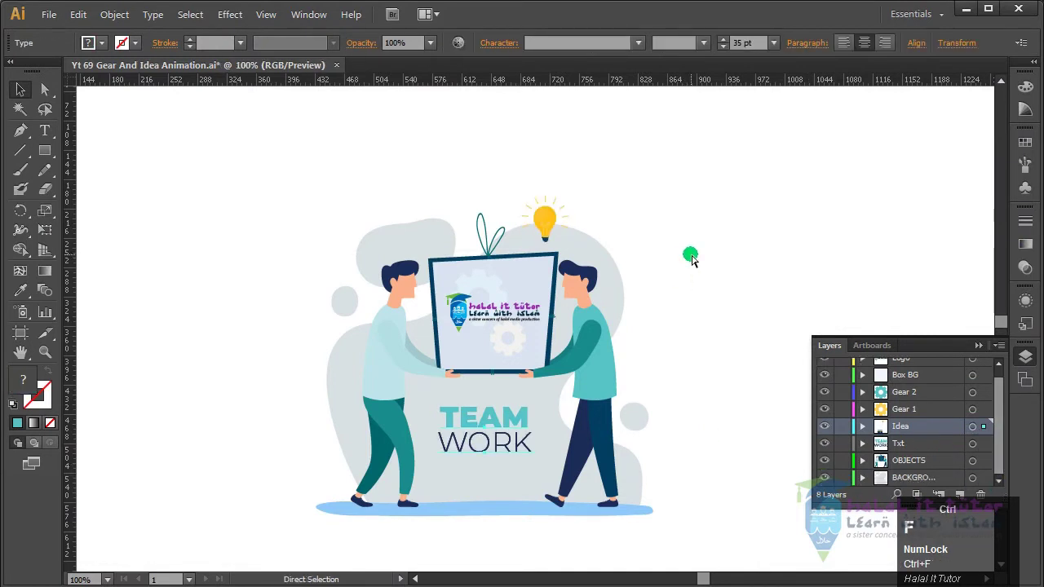
{"action": "key", "text": "ctrl+y"}
{"action": "key", "text": "ctrl+y"}
{"action": "key", "text": "ctrl+minus"}
{"action": "key", "text": "ctrl+minus"}
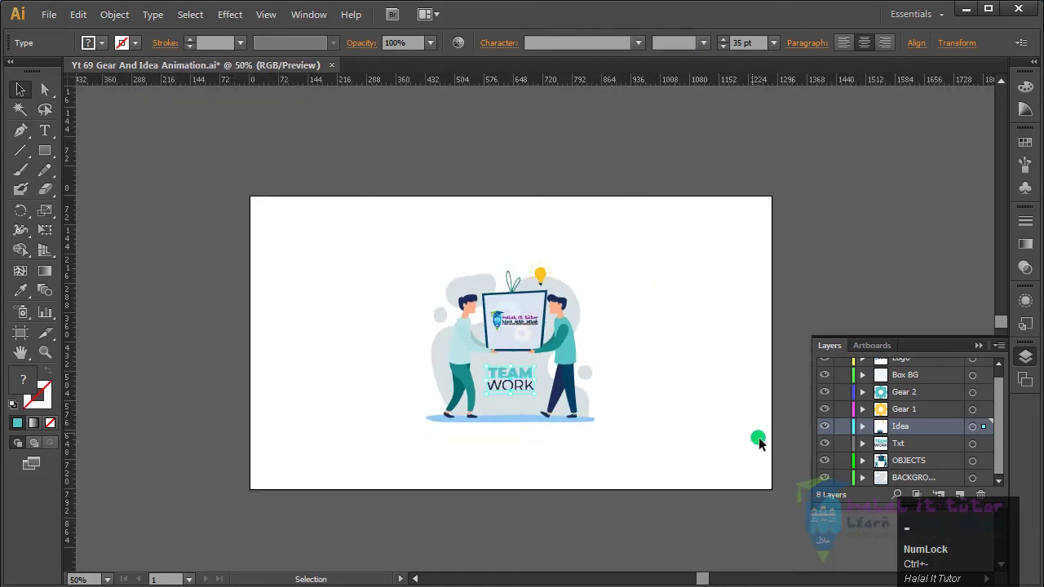
Step: Check the BACKGROUND layer by toggling its visibility, deselect the TEAM WORK text, and show the document grid
{"action": "left_click", "coordinate": [998, 459]}
{"action": "left_click", "coordinate": [824, 477]}
{"action": "left_click", "coordinate": [825, 478]}
{"action": "right_click", "coordinate": [625, 245]}
{"action": "left_click", "coordinate": [613, 233]}
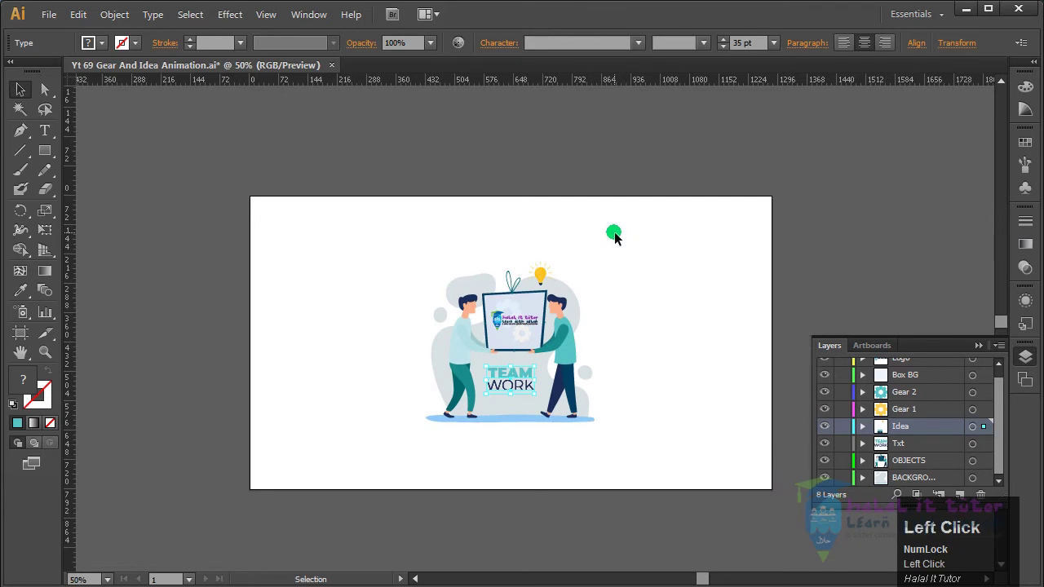
{"action": "right_click", "coordinate": [652, 242]}
{"action": "right_click", "coordinate": [641, 157]}
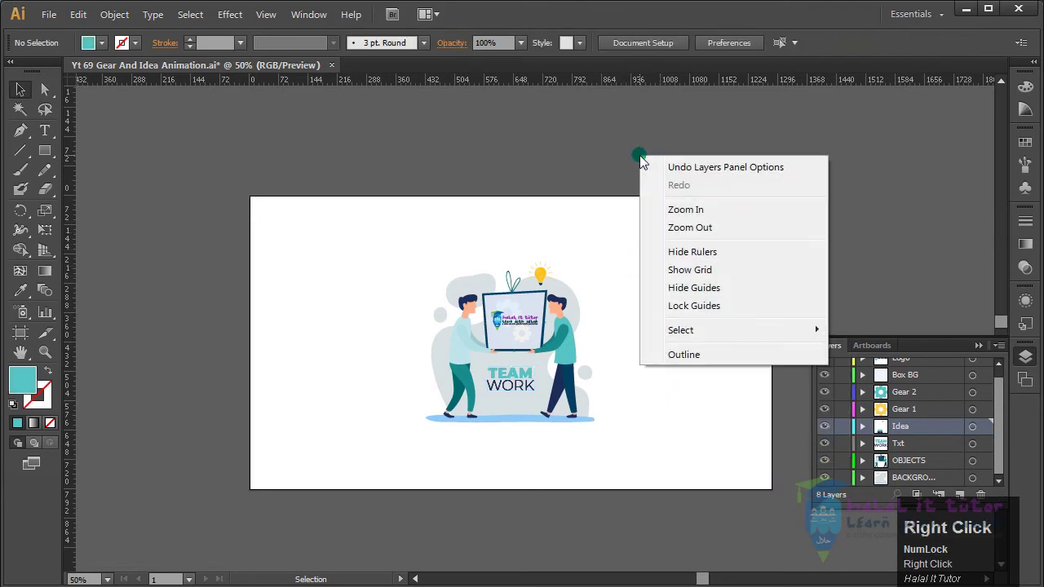
{"action": "left_click", "coordinate": [729, 269]}
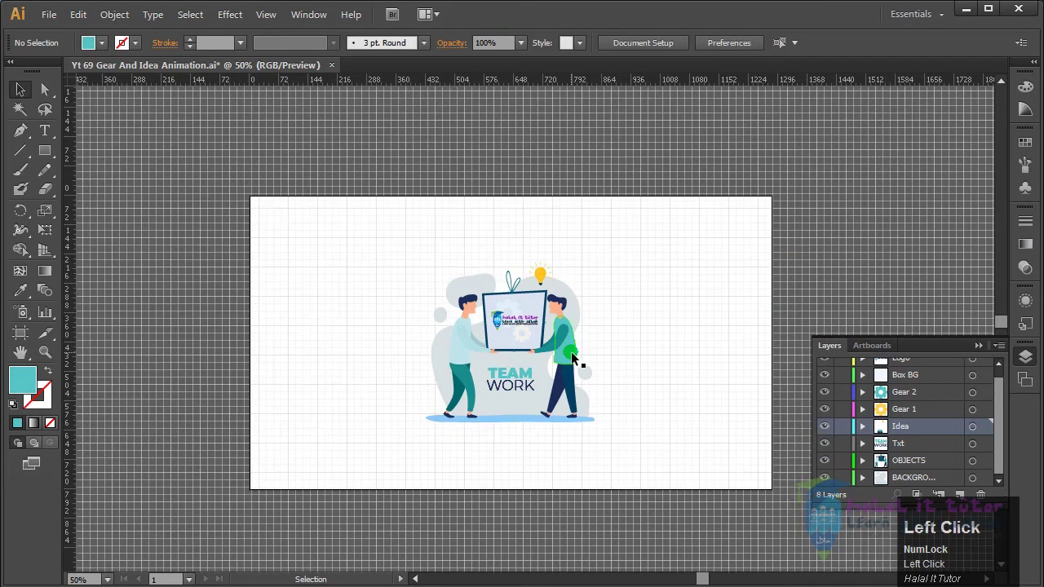
Step: Inspect the illustration up close, including the background shapes group, and save the Illustrator document
{"action": "key", "text": "ctrl+equal"}
{"action": "key", "text": "ctrl+equal"}
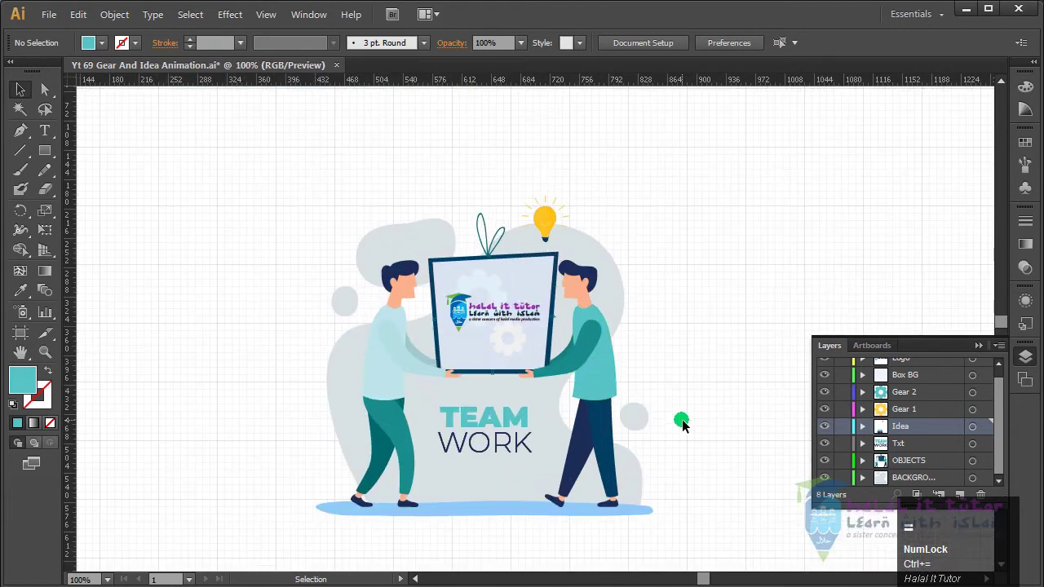
{"action": "left_click_drag", "start_coordinate": [743, 488], "coordinate": [722, 462]}
{"action": "left_click", "coordinate": [1000, 450]}
{"action": "left_click_drag", "start_coordinate": [782, 223], "coordinate": [534, 155]}
{"action": "left_click_drag", "start_coordinate": [513, 393], "coordinate": [769, 404]}
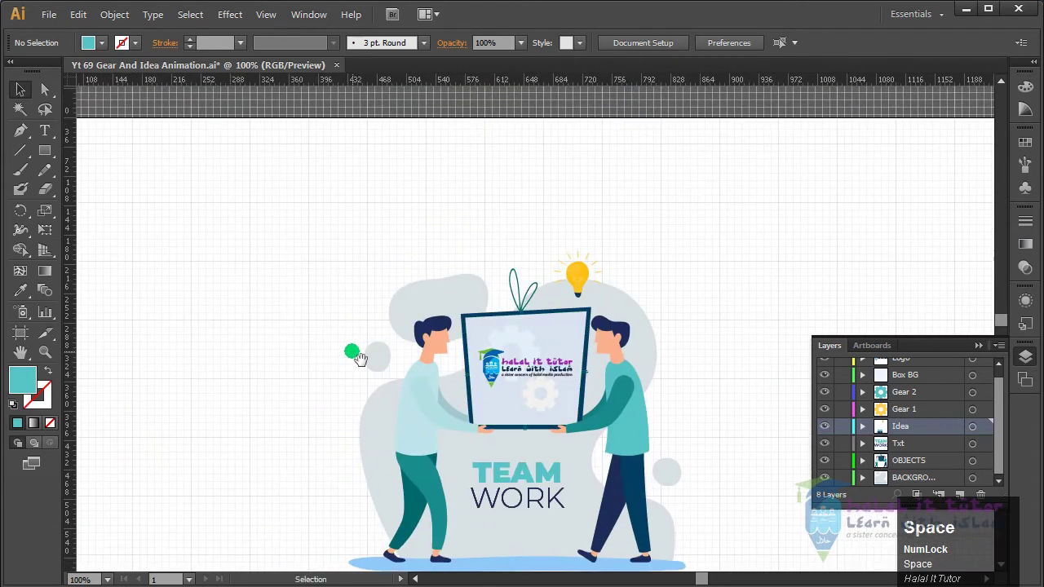
{"action": "left_click_drag", "start_coordinate": [355, 358], "coordinate": [303, 251]}
{"action": "left_click", "coordinate": [605, 224]}
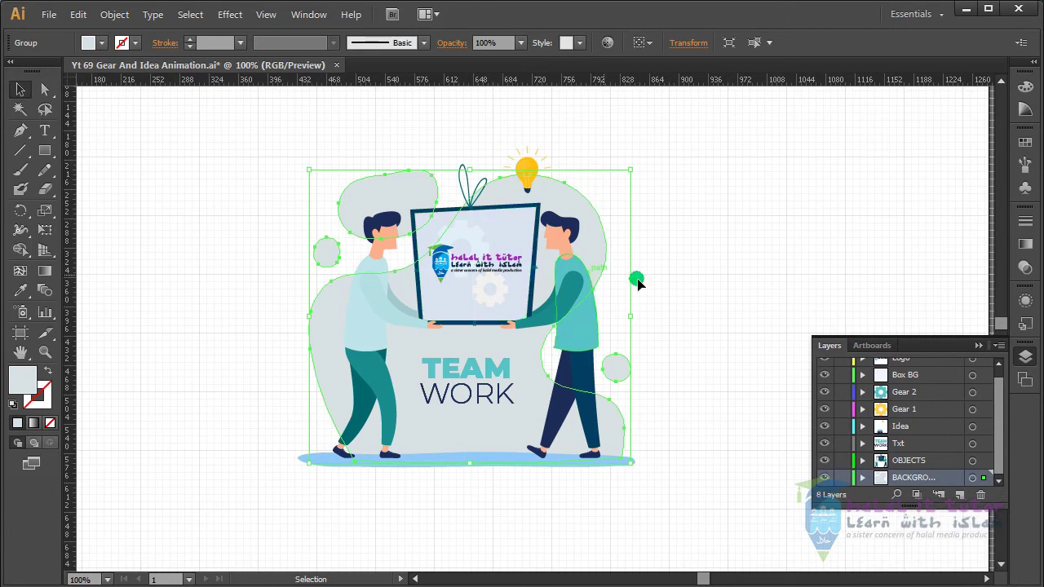
{"action": "left_click", "coordinate": [719, 296]}
{"action": "key", "text": "ctrl+s"}
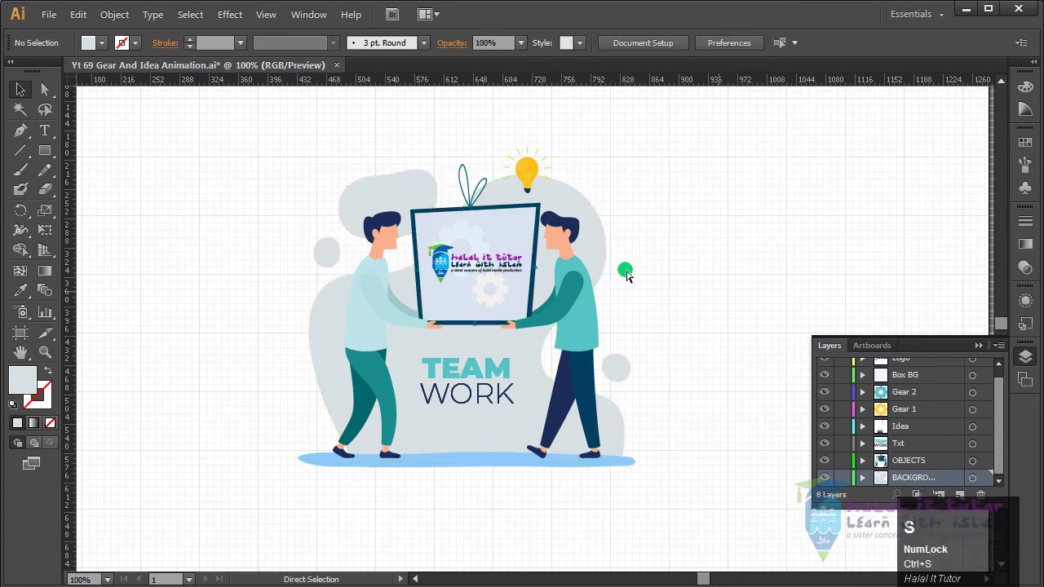
Step: Switch to After Effects and add a 1280 x 720 px solid in pale blue E8F9FF to the composition
{"action": "left_click", "coordinate": [509, 586]}
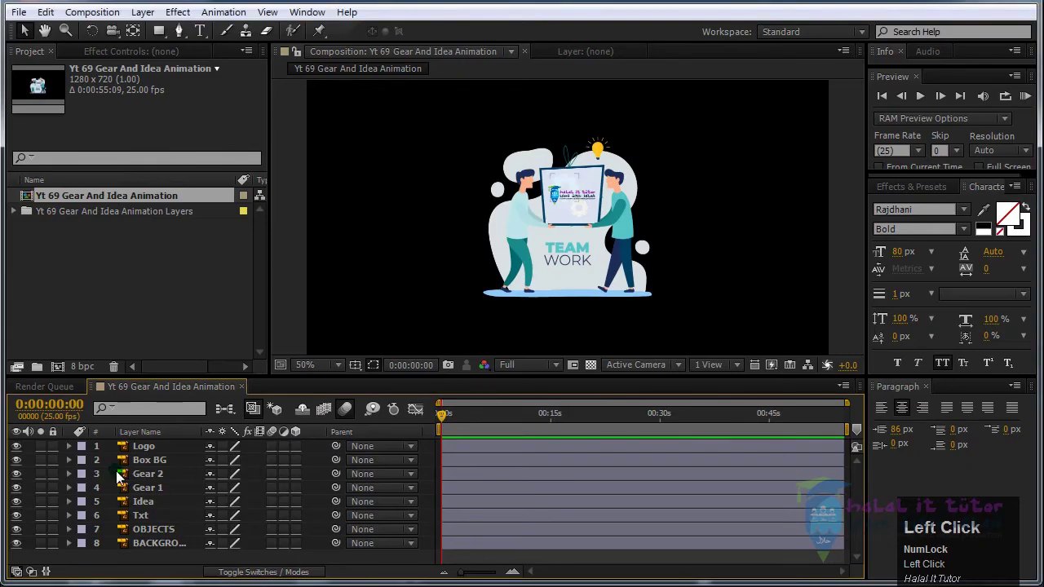
{"action": "right_click", "coordinate": [321, 443]}
{"action": "mouse_move", "coordinate": [380, 452]}
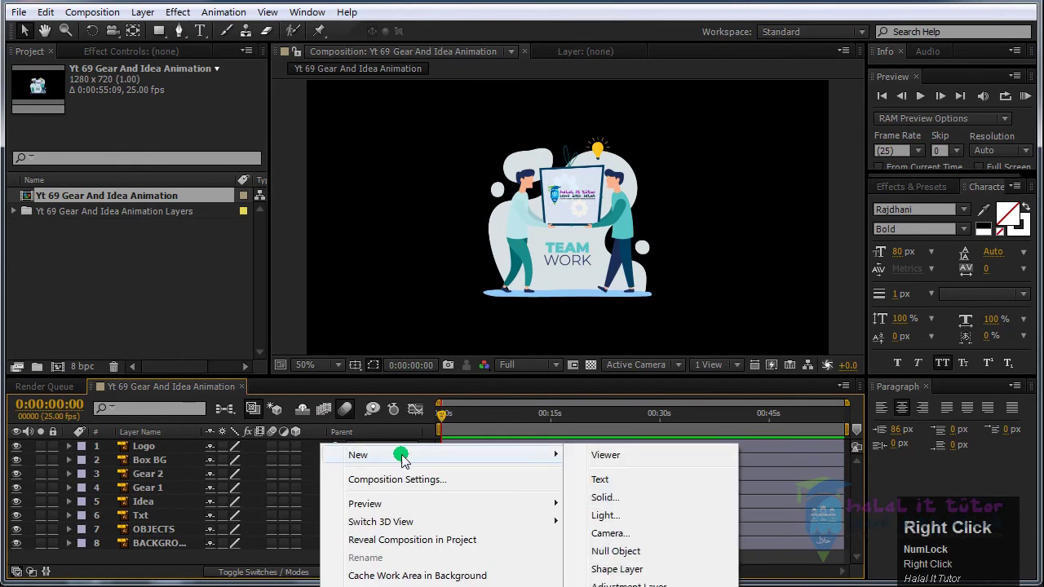
{"action": "left_click", "coordinate": [638, 494]}
{"action": "left_click", "coordinate": [278, 479]}
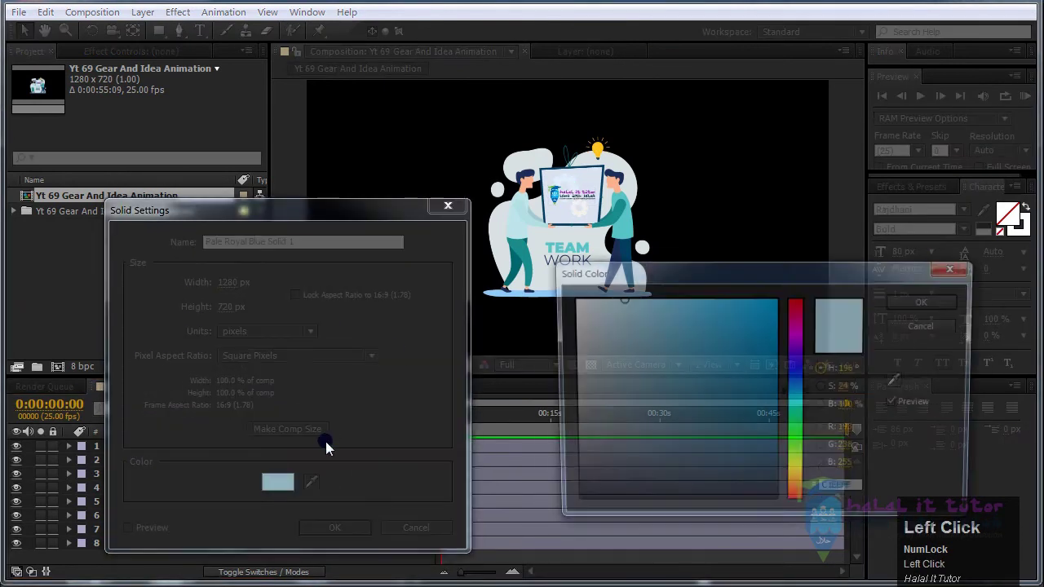
{"action": "left_click_drag", "start_coordinate": [613, 322], "coordinate": [603, 295]}
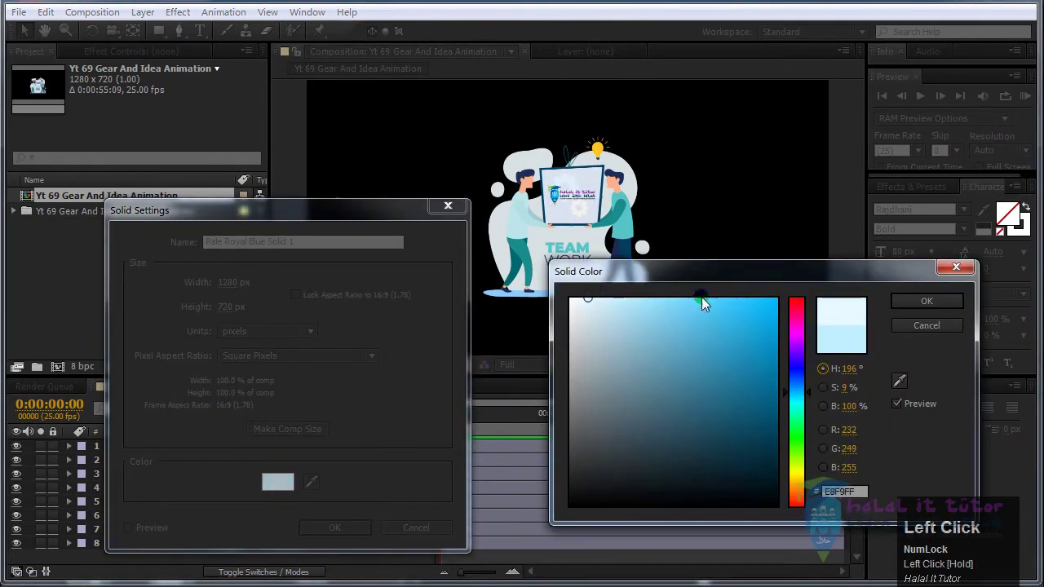
{"action": "left_click", "coordinate": [926, 301]}
{"action": "left_click", "coordinate": [334, 527]}
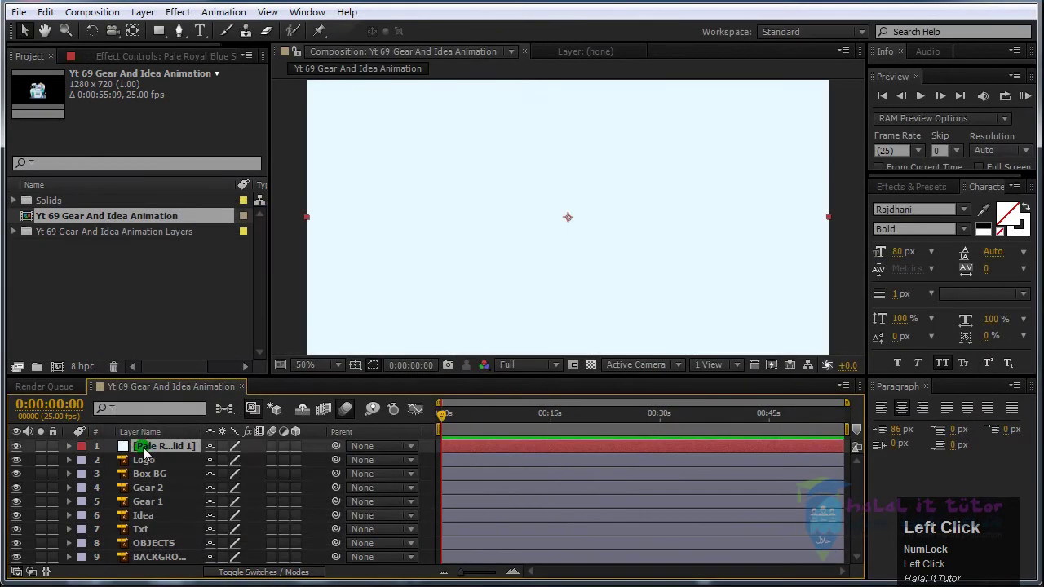
Step: Rename the new solid layer as BG and move it beneath all the other layers
{"action": "key", "text": "Return"}
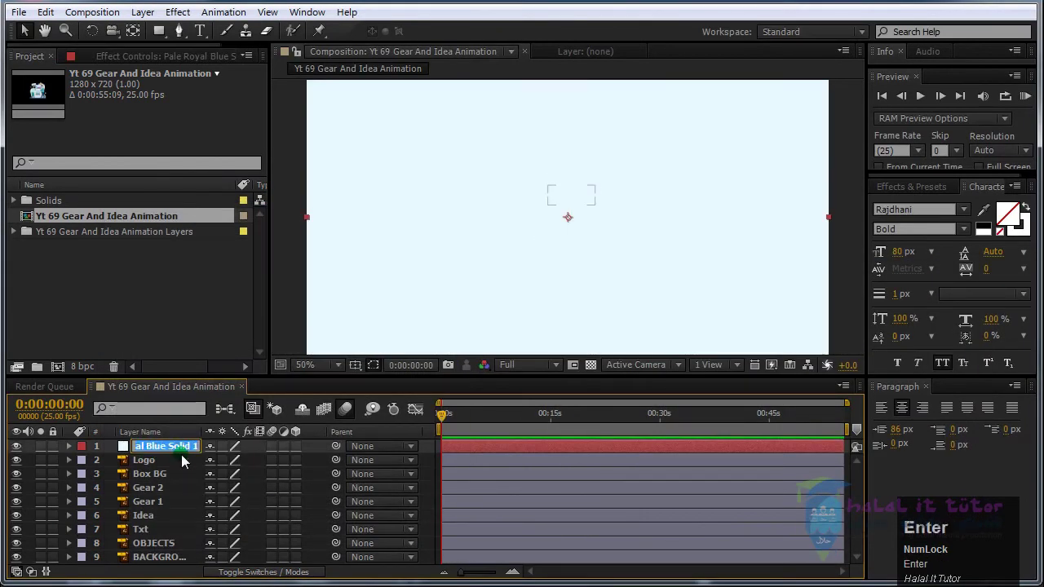
{"action": "type", "text": "BG"}
{"action": "key", "text": "Return"}
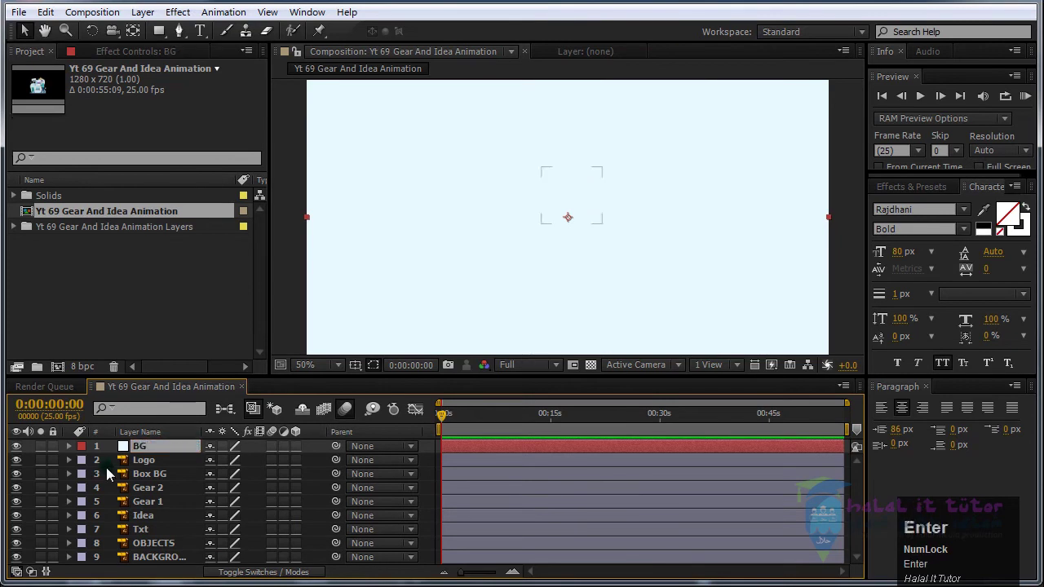
{"action": "left_click_drag", "start_coordinate": [130, 451], "coordinate": [158, 565]}
{"action": "scroll", "coordinate": [637, 293], "scroll_direction": "up", "scroll_amount": 1}
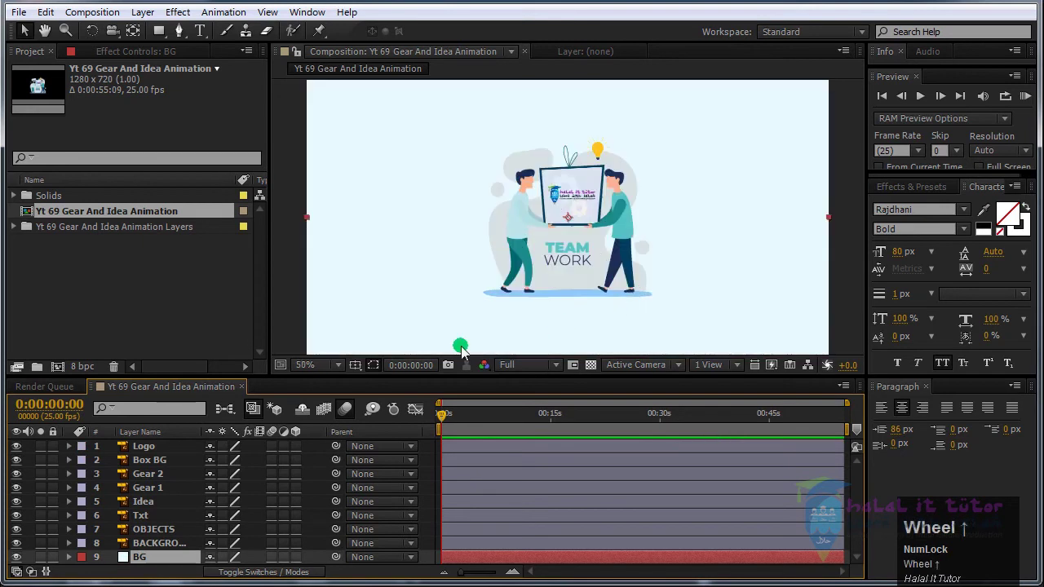
Step: Change the BG solid's color to pale cyan E7FEFF in its solid settings
{"action": "left_click", "coordinate": [136, 561]}
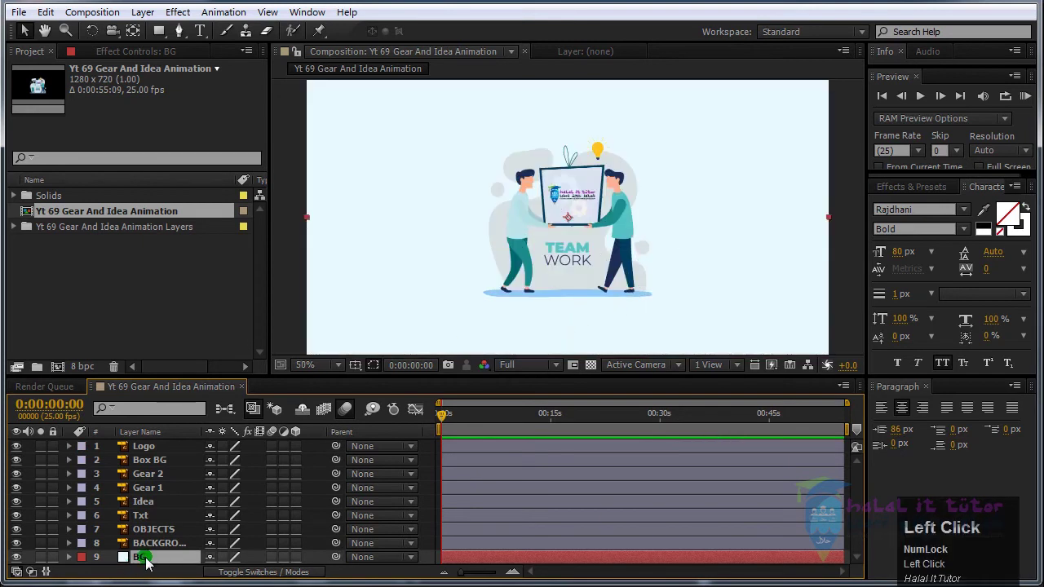
{"action": "left_click", "coordinate": [46, 12]}
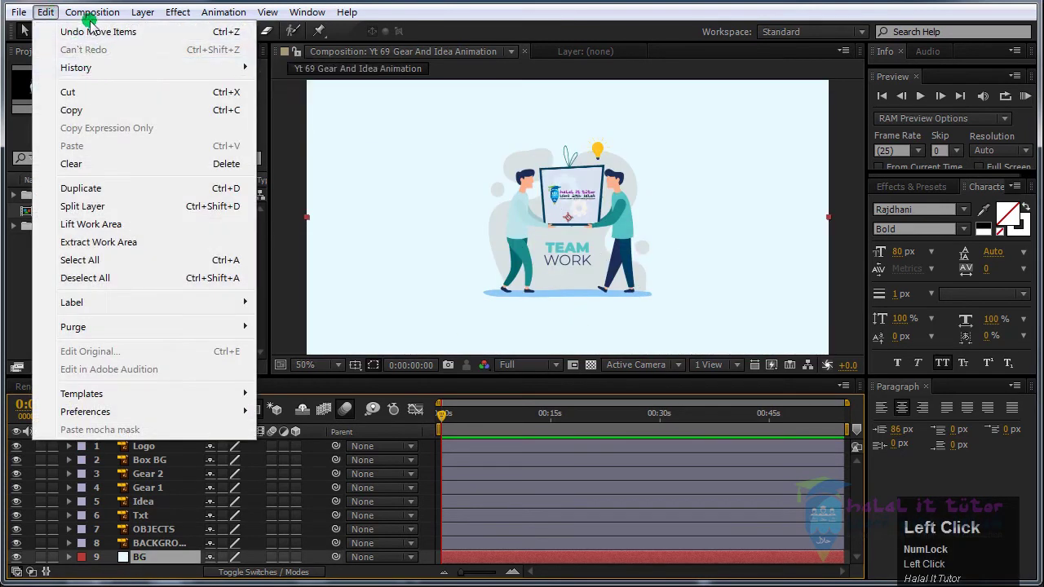
{"action": "mouse_move", "coordinate": [91, 13]}
{"action": "mouse_move", "coordinate": [143, 14]}
{"action": "left_click", "coordinate": [175, 46]}
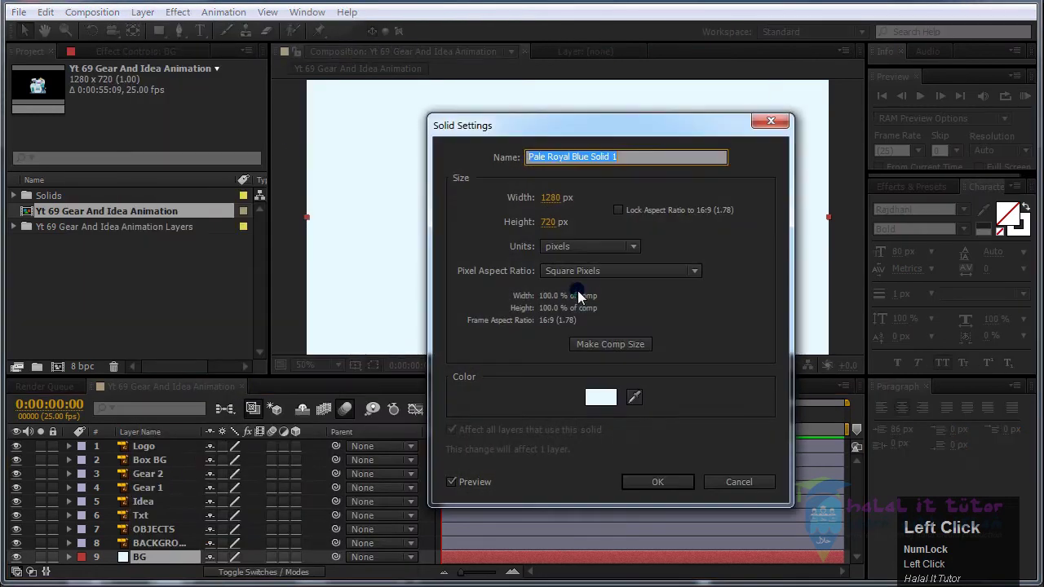
{"action": "left_click", "coordinate": [613, 402]}
{"action": "mouse_move", "coordinate": [619, 331]}
{"action": "left_mouse_down"}
{"action": "mouse_move", "coordinate": [635, 291]}
{"action": "mouse_move", "coordinate": [622, 288]}
{"action": "left_mouse_up"}
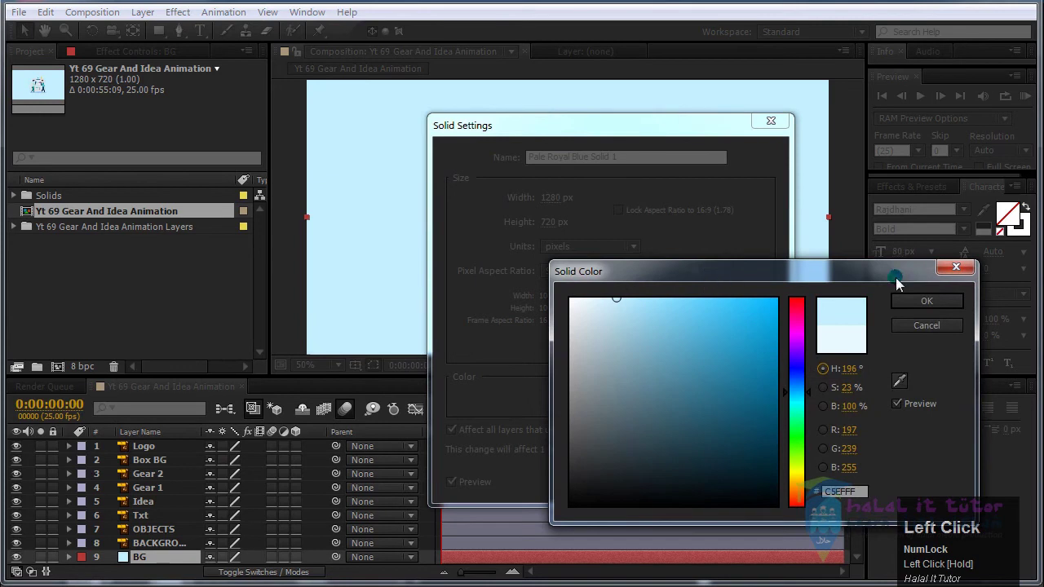
{"action": "left_click", "coordinate": [940, 298]}
{"action": "left_click_drag", "start_coordinate": [681, 125], "coordinate": [303, 117]}
{"action": "left_click", "coordinate": [230, 390]}
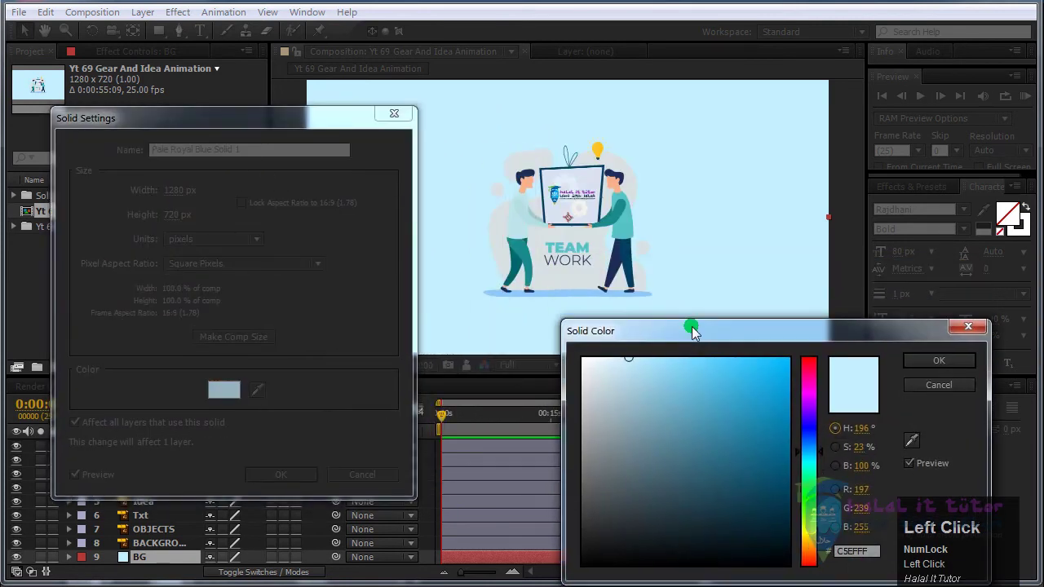
{"action": "left_click_drag", "start_coordinate": [825, 455], "coordinate": [820, 466]}
{"action": "mouse_move", "coordinate": [633, 358]}
{"action": "left_mouse_down"}
{"action": "mouse_move", "coordinate": [660, 359]}
{"action": "mouse_move", "coordinate": [652, 392]}
{"action": "mouse_move", "coordinate": [600, 321]}
{"action": "mouse_move", "coordinate": [578, 317]}
{"action": "mouse_move", "coordinate": [592, 318]}
{"action": "left_mouse_up"}
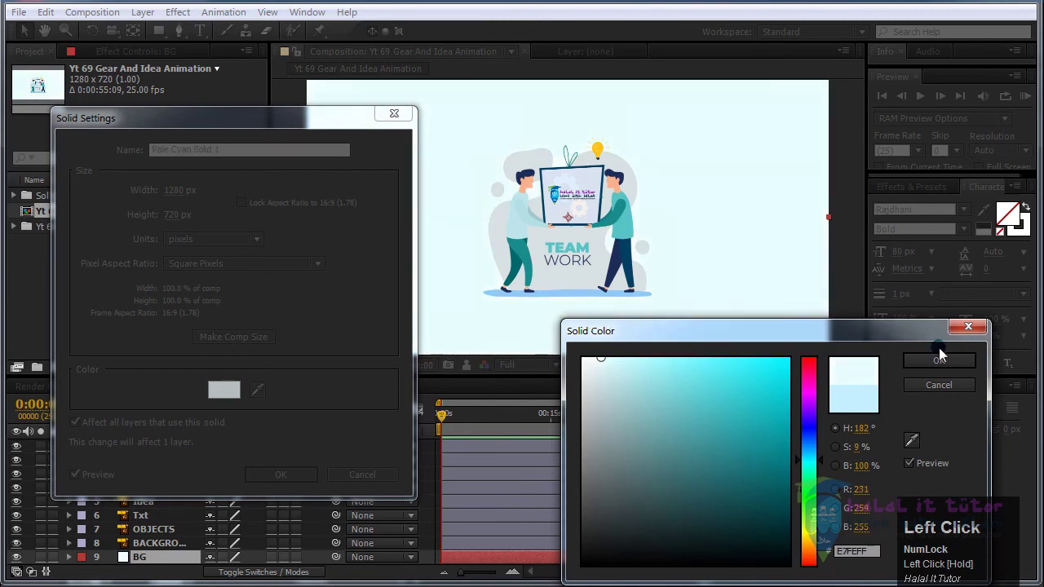
{"action": "left_click", "coordinate": [938, 361]}
{"action": "left_click", "coordinate": [284, 473]}
{"action": "scroll", "coordinate": [666, 261], "scroll_direction": "down", "scroll_amount": 2}
{"action": "scroll", "coordinate": [665, 260], "scroll_direction": "up", "scroll_amount": 2}
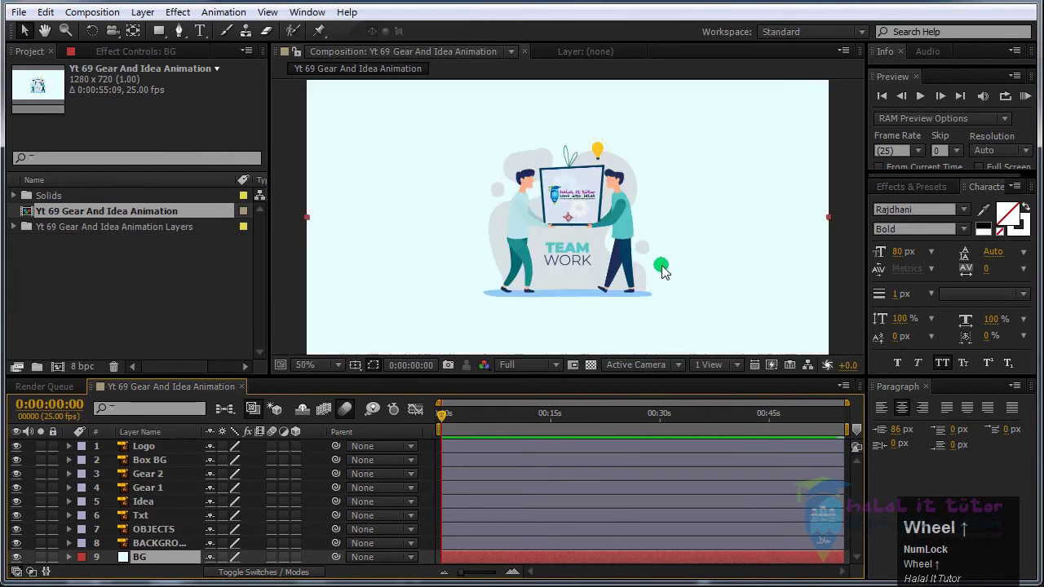
Step: Move the BACKGROUND layer's anchor point to the bottom center of its artwork with the Pan Behind tool
{"action": "left_click", "coordinate": [155, 543]}
{"action": "scroll", "coordinate": [551, 213], "scroll_direction": "up", "scroll_amount": 2}
{"action": "left_click_drag", "start_coordinate": [632, 266], "coordinate": [590, 234]}
{"action": "left_click", "coordinate": [16, 543]}
{"action": "left_click", "coordinate": [16, 543]}
{"action": "left_click_drag", "start_coordinate": [633, 301], "coordinate": [647, 281]}
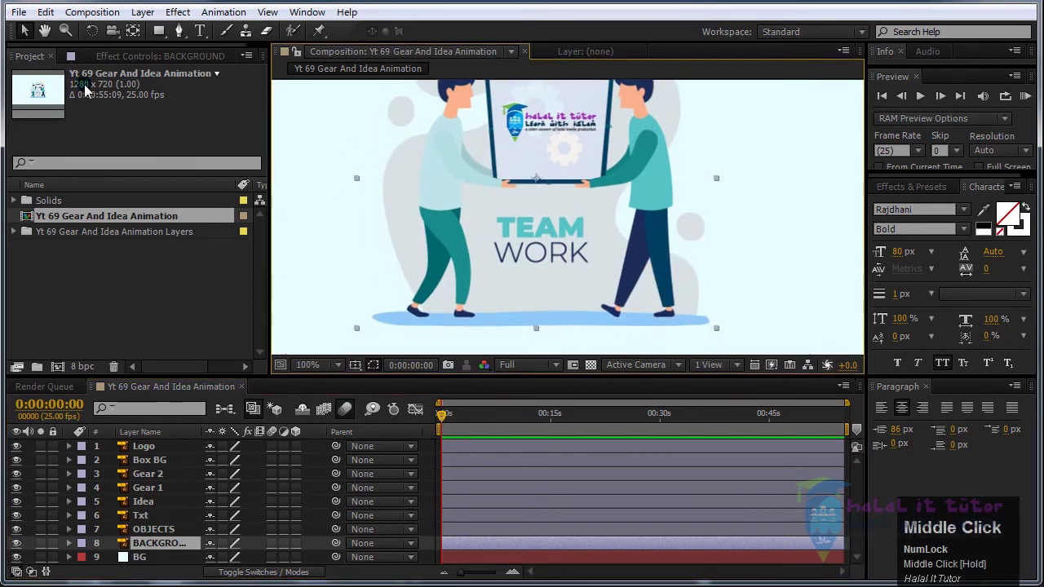
{"action": "left_click", "coordinate": [134, 28]}
{"action": "left_click", "coordinate": [531, 180]}
{"action": "left_click_drag", "start_coordinate": [539, 183], "coordinate": [547, 342]}
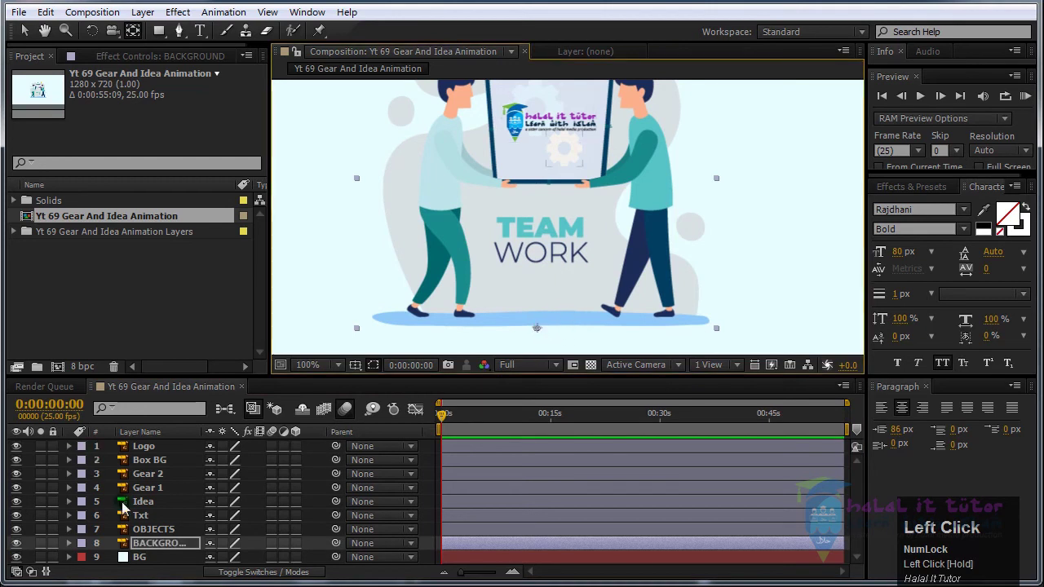
Step: Toggle the OBJECTS layer's visibility to examine which parts of the illustration it contains
{"action": "left_click", "coordinate": [144, 502]}
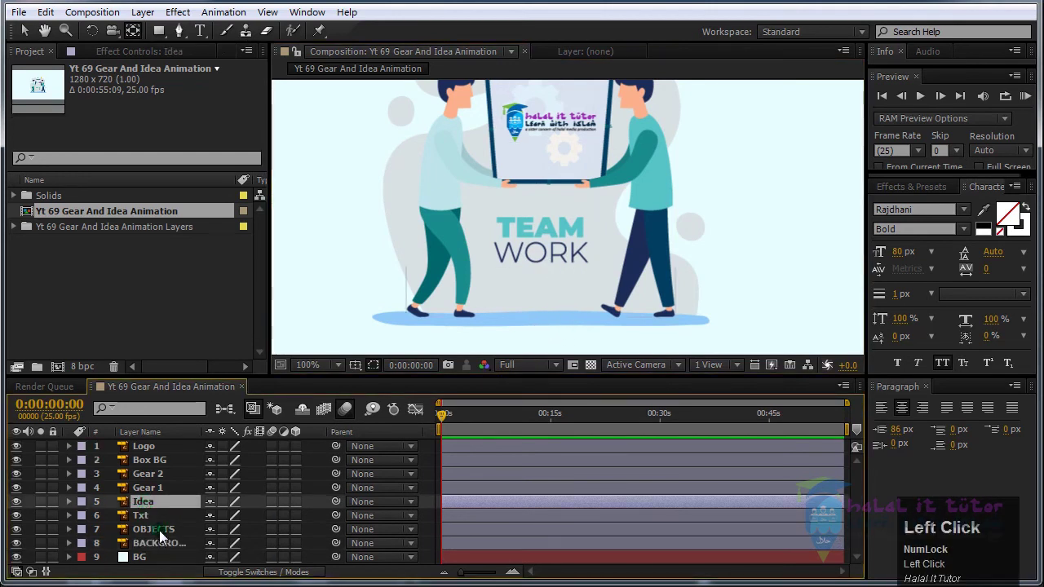
{"action": "left_click", "coordinate": [153, 529]}
{"action": "left_click", "coordinate": [17, 530]}
{"action": "left_click", "coordinate": [16, 531]}
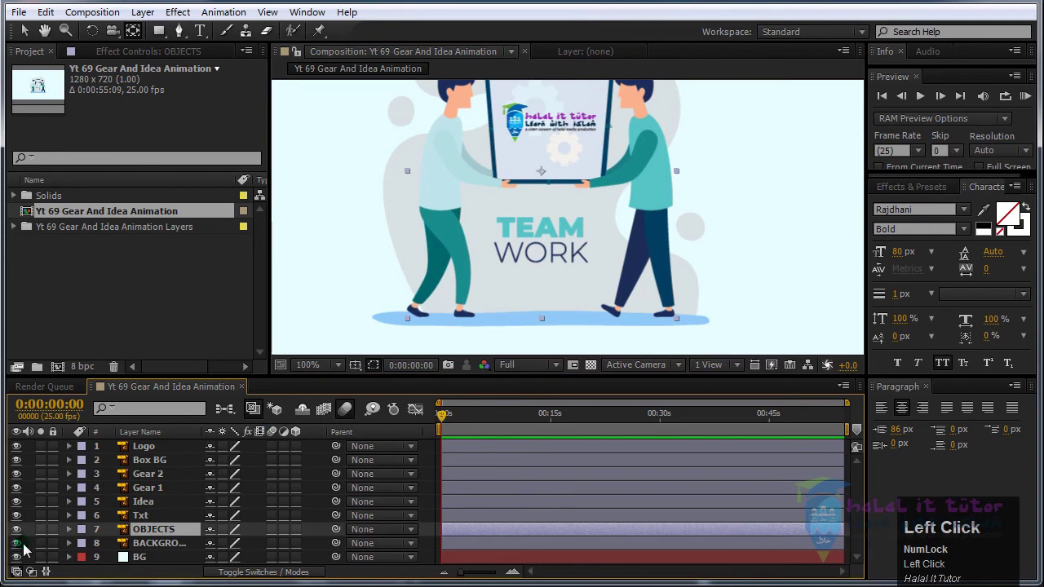
{"action": "left_click", "coordinate": [16, 533]}
{"action": "left_click", "coordinate": [17, 533]}
{"action": "left_click_drag", "start_coordinate": [599, 226], "coordinate": [592, 296]}
{"action": "left_click", "coordinate": [16, 533]}
{"action": "left_click", "coordinate": [16, 533]}
{"action": "left_click", "coordinate": [16, 533]}
{"action": "left_click", "coordinate": [16, 534]}
{"action": "left_click", "coordinate": [16, 533]}
{"action": "left_click", "coordinate": [16, 533]}
Step: Move the OBJECTS layer's anchor point to the bottom center of its artwork, level with the men's feet
{"action": "left_click_drag", "start_coordinate": [611, 256], "coordinate": [603, 198]}
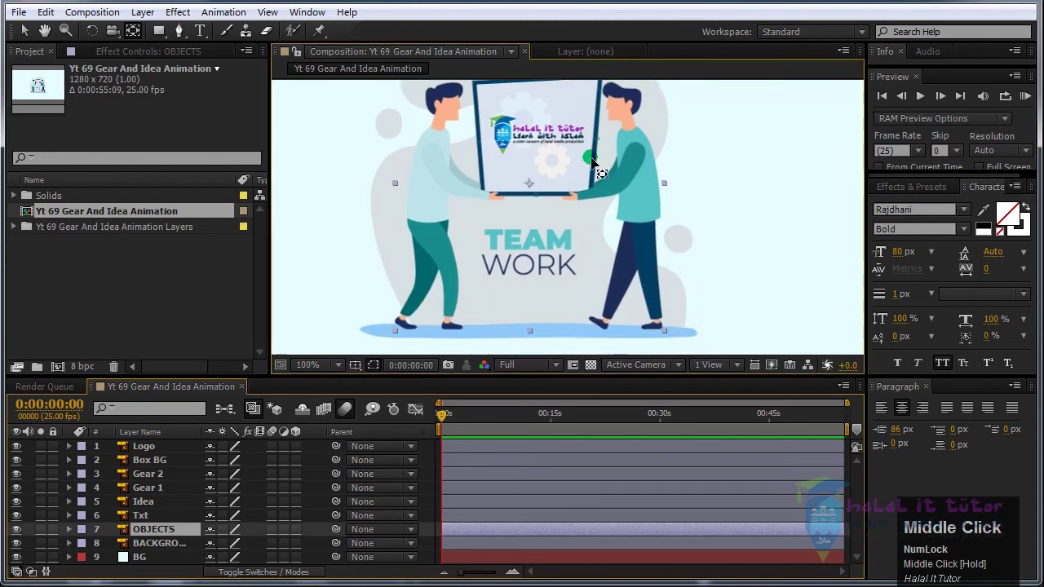
{"action": "left_click_drag", "start_coordinate": [529, 186], "coordinate": [531, 336]}
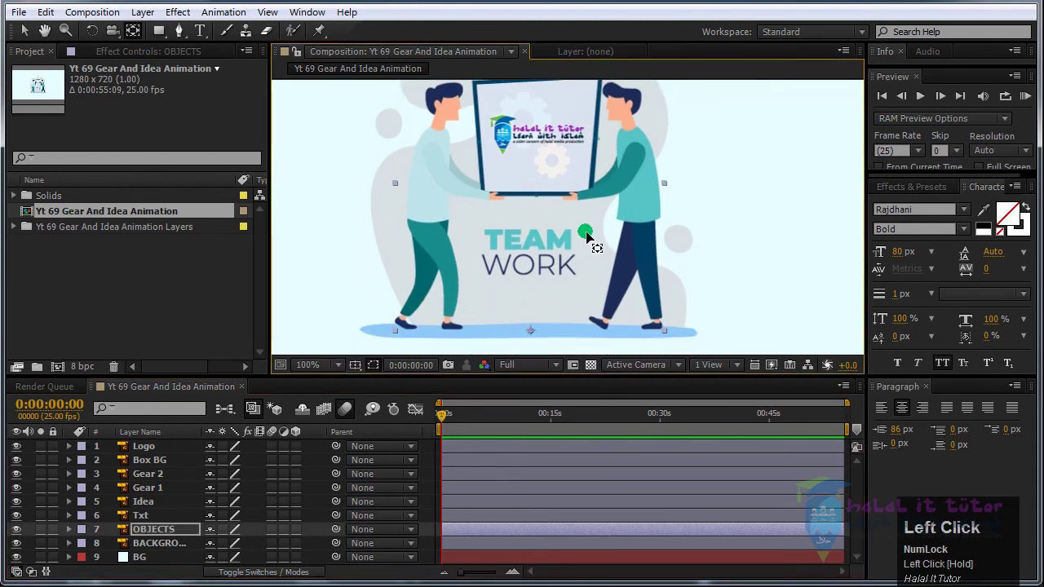
{"action": "left_click", "coordinate": [166, 532]}
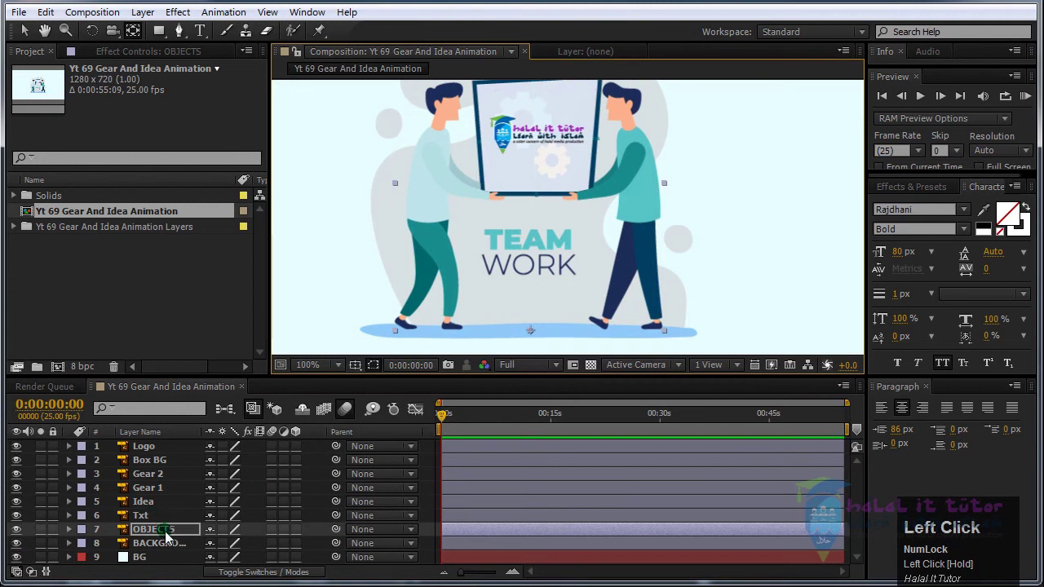
{"action": "middle_click", "coordinate": [613, 215]}
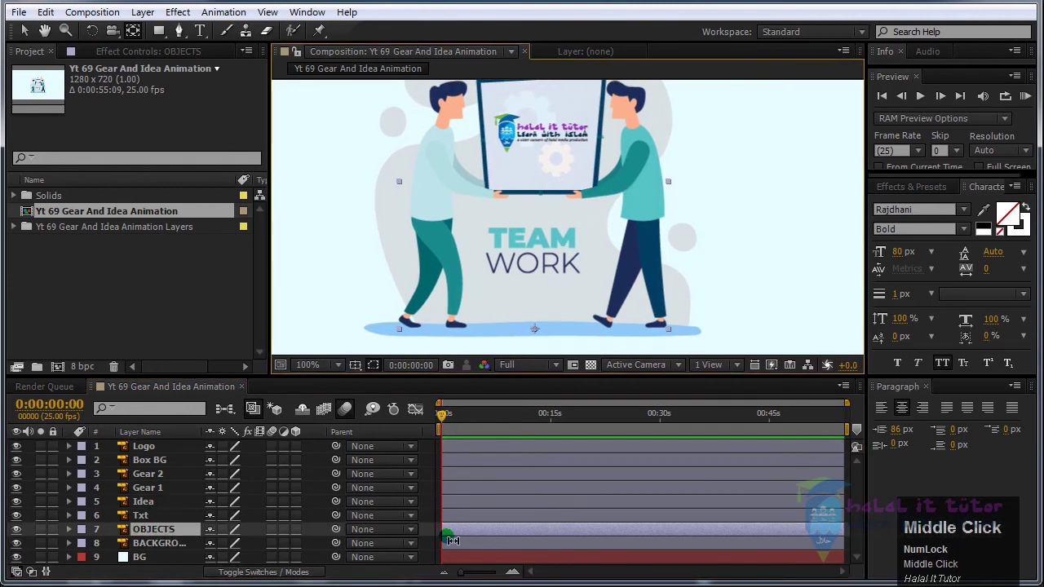
{"action": "left_click_drag", "start_coordinate": [636, 242], "coordinate": [657, 313]}
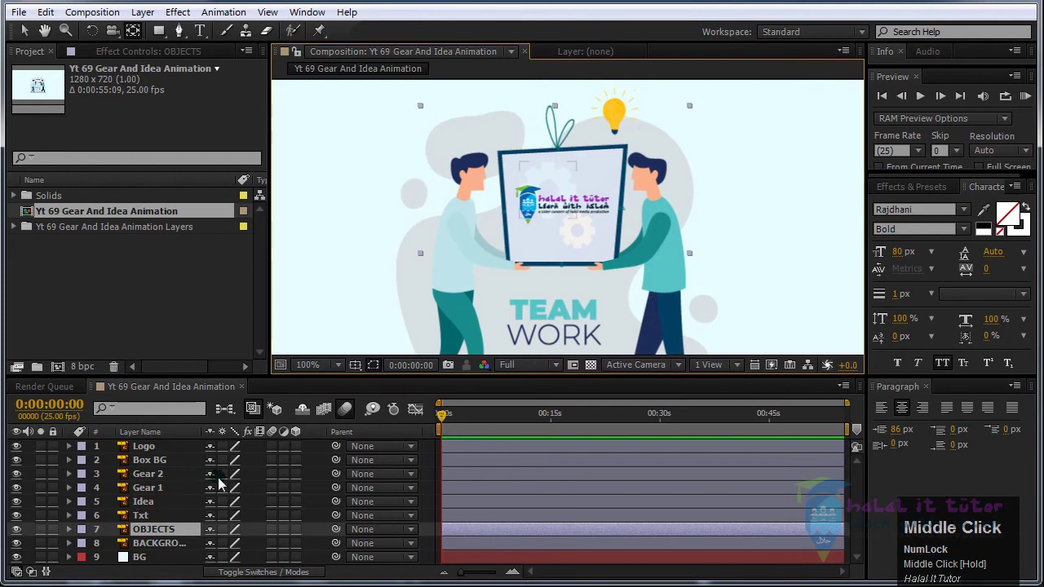
Step: Reveal the Idea layer's Scale property and turn on its keyframing at 0:00:00:00
{"action": "left_click", "coordinate": [145, 501]}
{"action": "left_click_drag", "start_coordinate": [649, 148], "coordinate": [655, 203]}
{"action": "scroll", "coordinate": [641, 202], "scroll_direction": "up", "scroll_amount": 1}
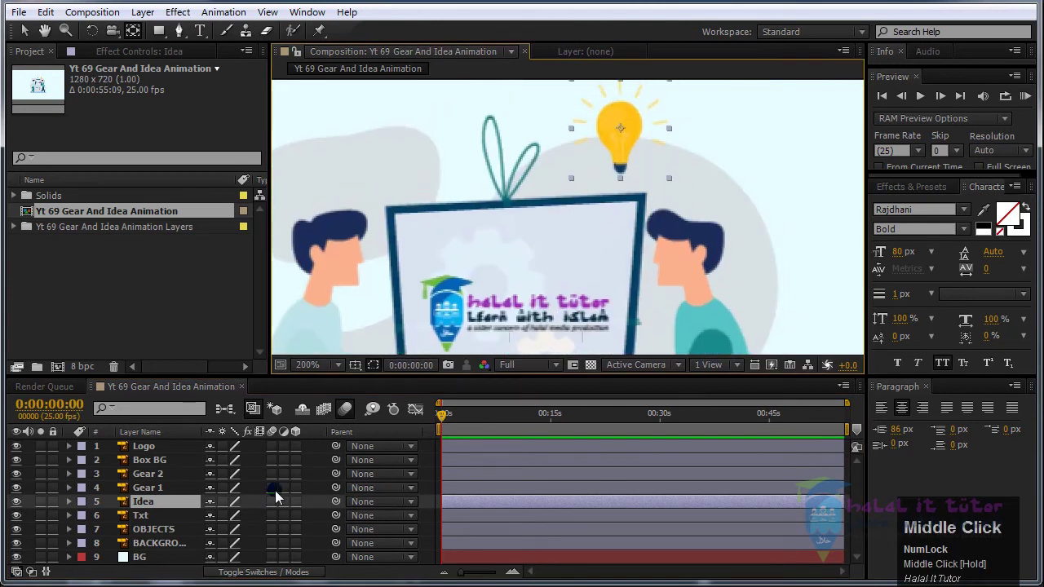
{"action": "key", "text": "s"}
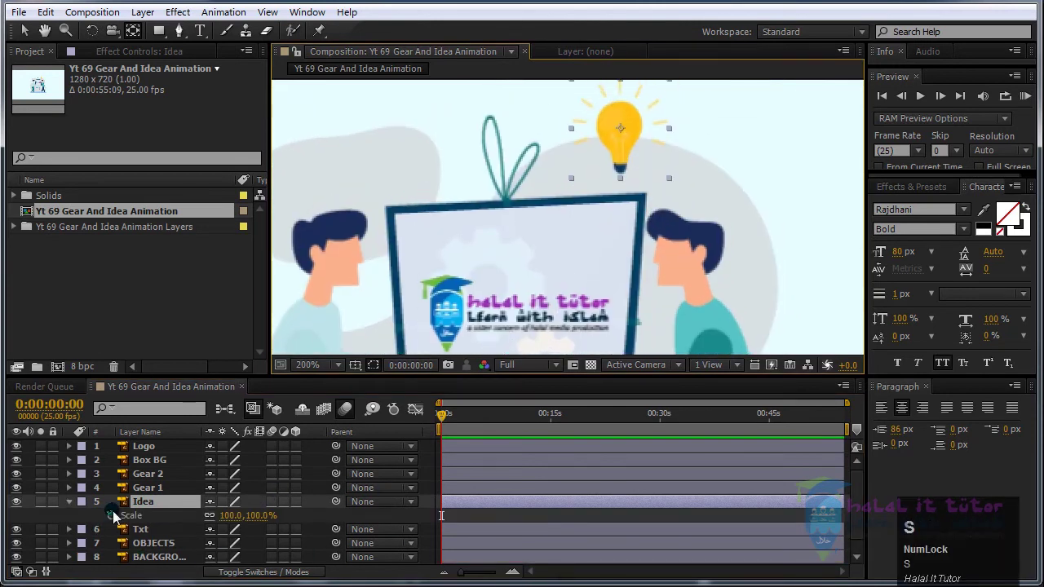
{"action": "left_click", "coordinate": [112, 516]}
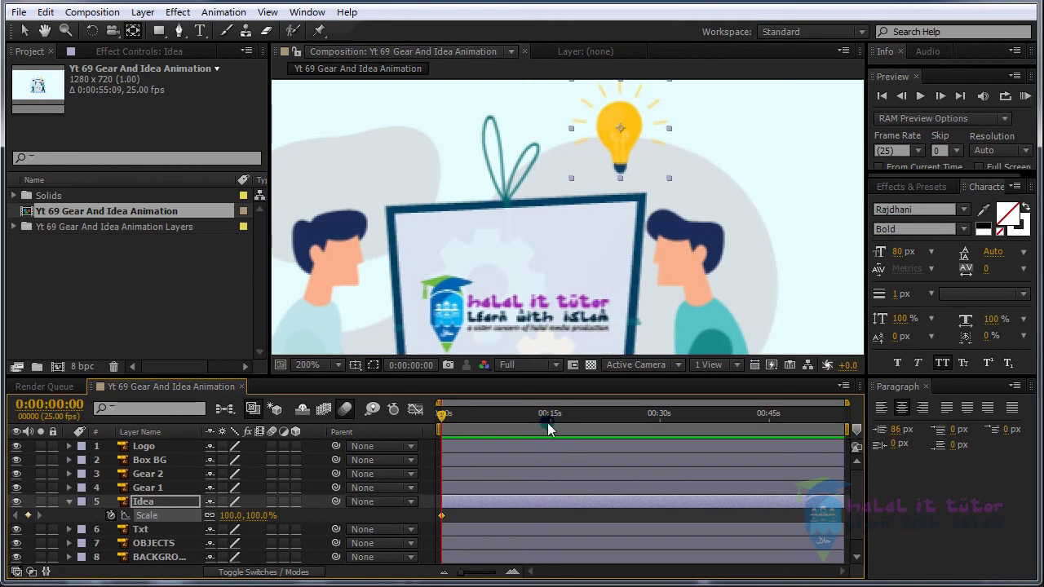
Step: End the work area at 0:00:10:22 and trim the composition to that work area
{"action": "left_click", "coordinate": [512, 417]}
{"action": "mouse_move", "coordinate": [513, 428]}
{"action": "left_mouse_down"}
{"action": "mouse_move", "coordinate": [477, 425]}
{"action": "mouse_move", "coordinate": [522, 430]}
{"action": "left_mouse_up"}
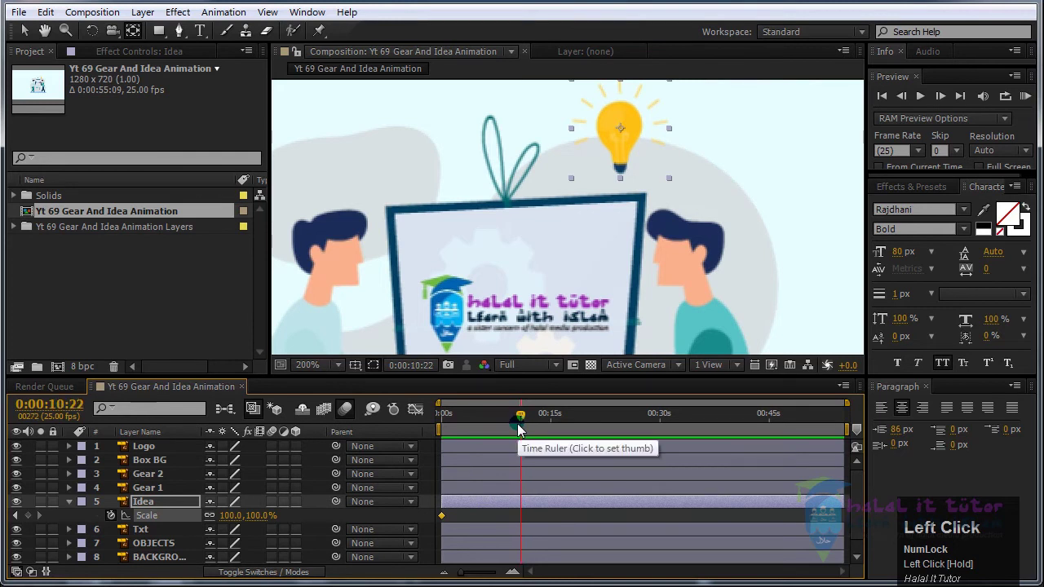
{"action": "key", "text": "n"}
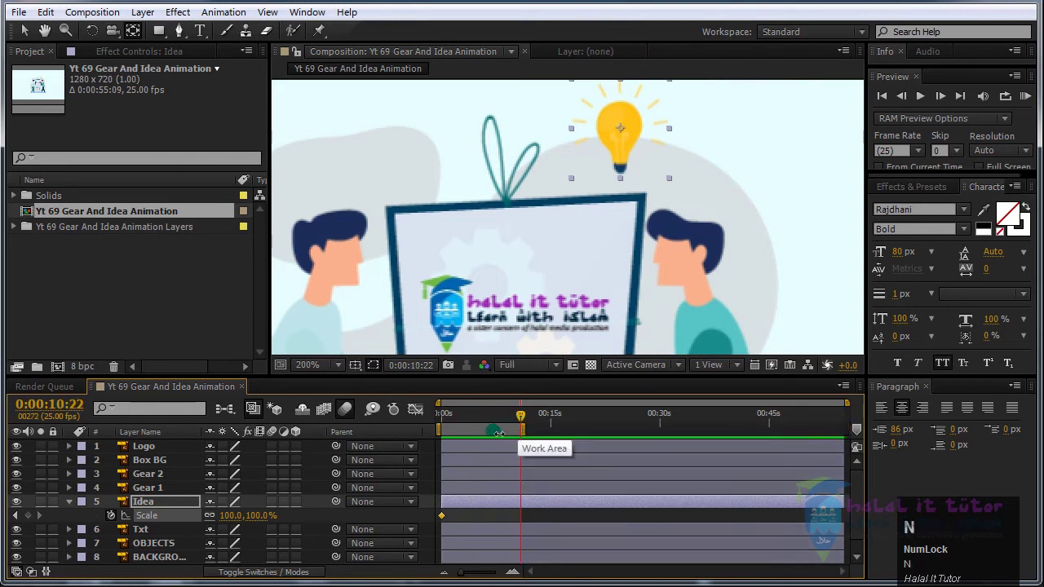
{"action": "right_click", "coordinate": [498, 432]}
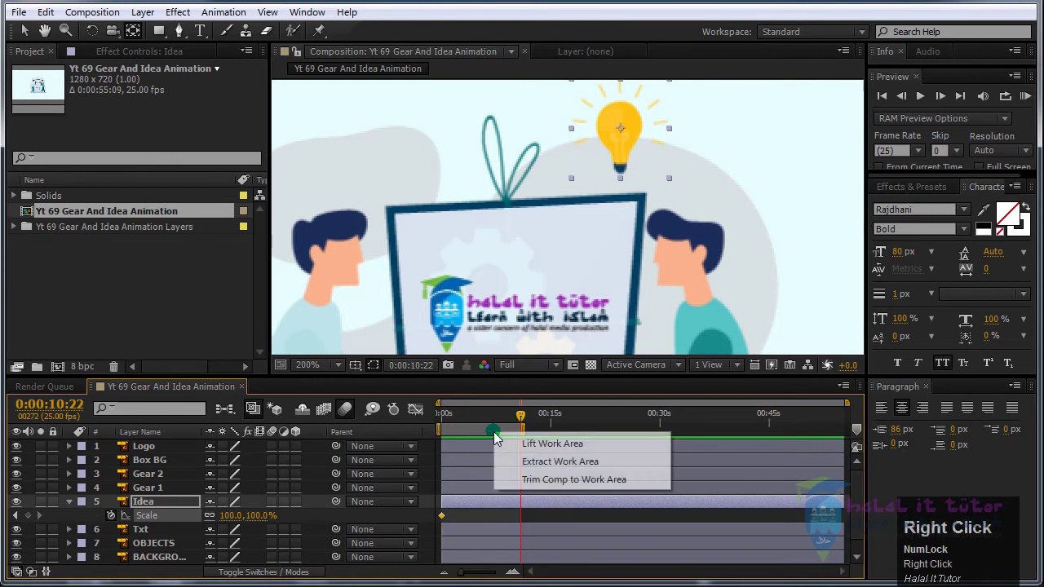
{"action": "left_click", "coordinate": [538, 481]}
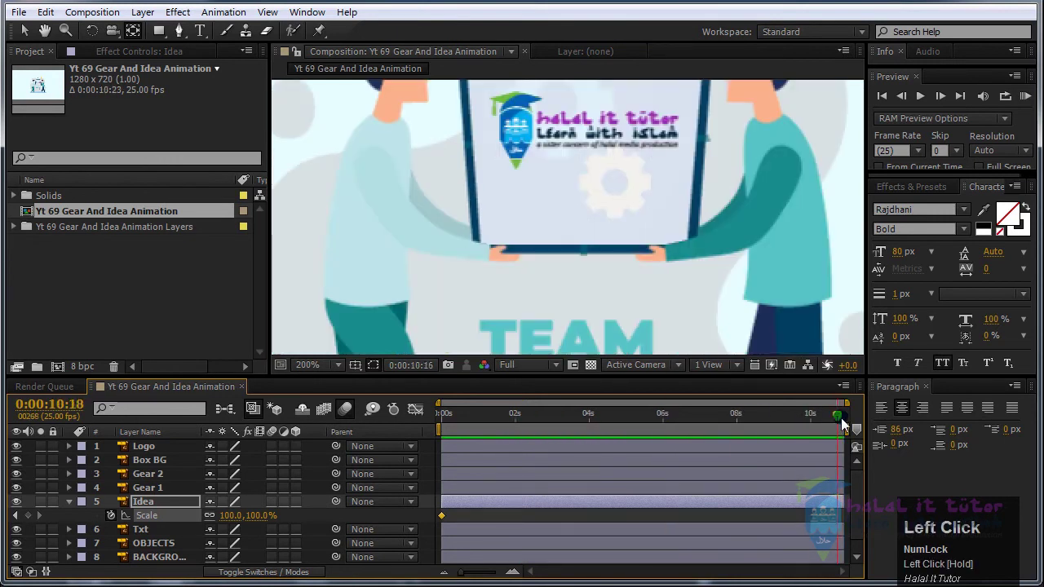
{"action": "scroll", "coordinate": [676, 244], "scroll_direction": "down", "scroll_amount": 4}
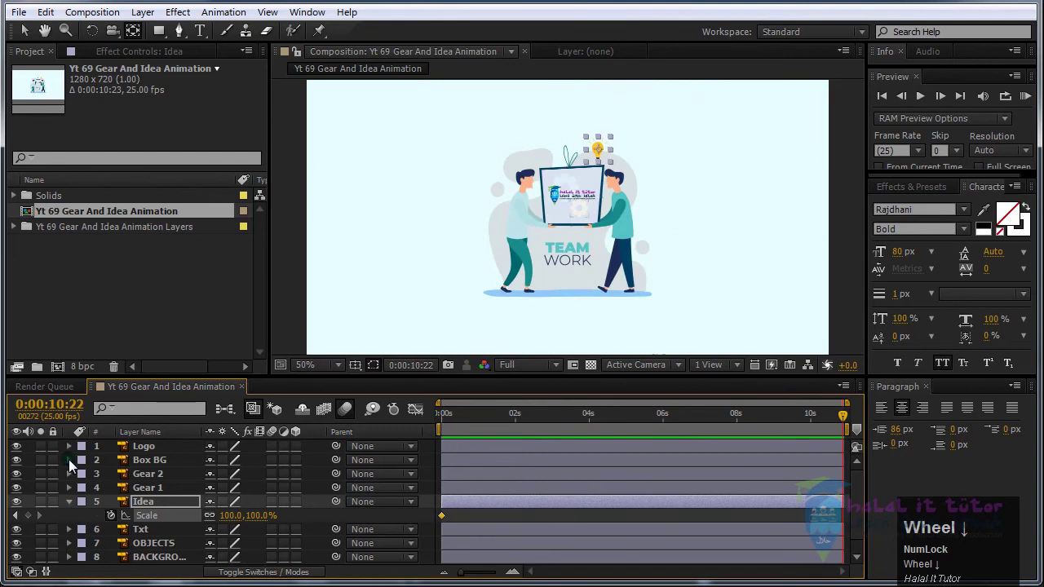
{"action": "scroll", "coordinate": [676, 285], "scroll_direction": "up", "scroll_amount": 2}
{"action": "scroll", "coordinate": [681, 287], "scroll_direction": "down", "scroll_amount": 2}
{"action": "scroll", "coordinate": [683, 291], "scroll_direction": "up", "scroll_amount": 2}
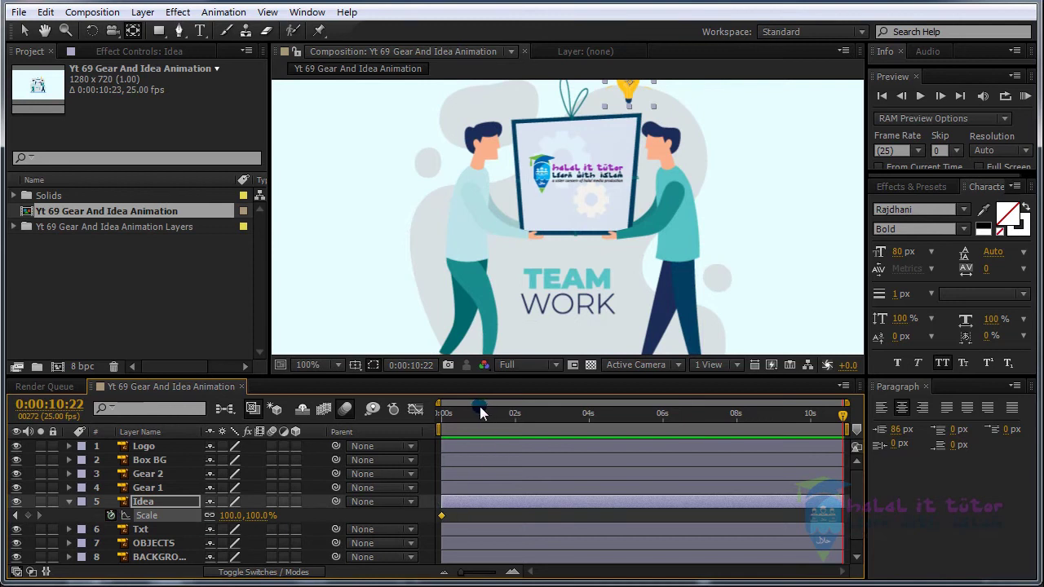
Step: Add a 100% Scale keyframe to the Idea layer at frame 10
{"action": "left_click_drag", "start_coordinate": [462, 416], "coordinate": [412, 421]}
{"action": "left_click", "coordinate": [137, 532]}
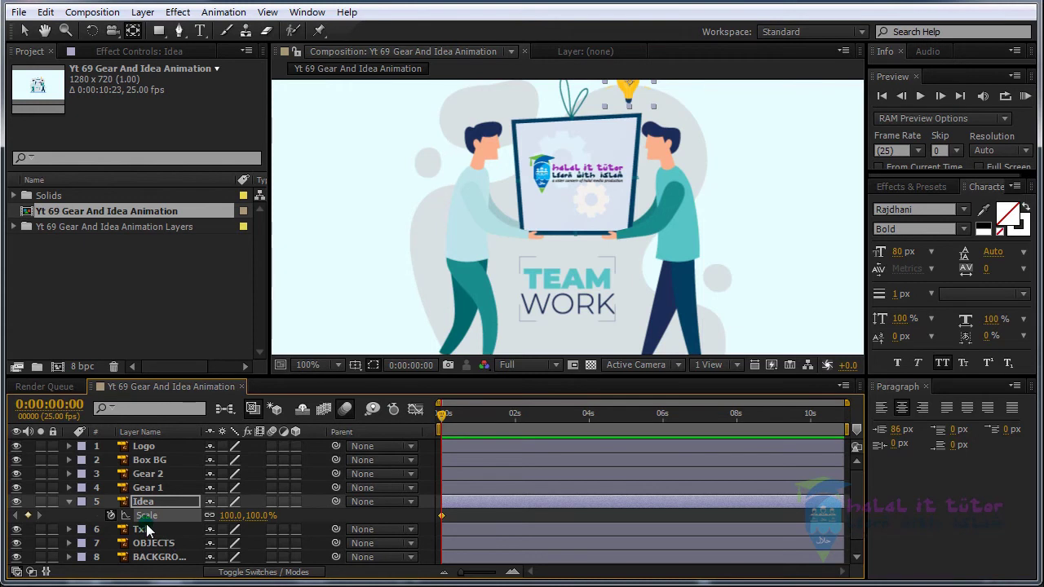
{"action": "key", "text": "shift+Page_Down"}
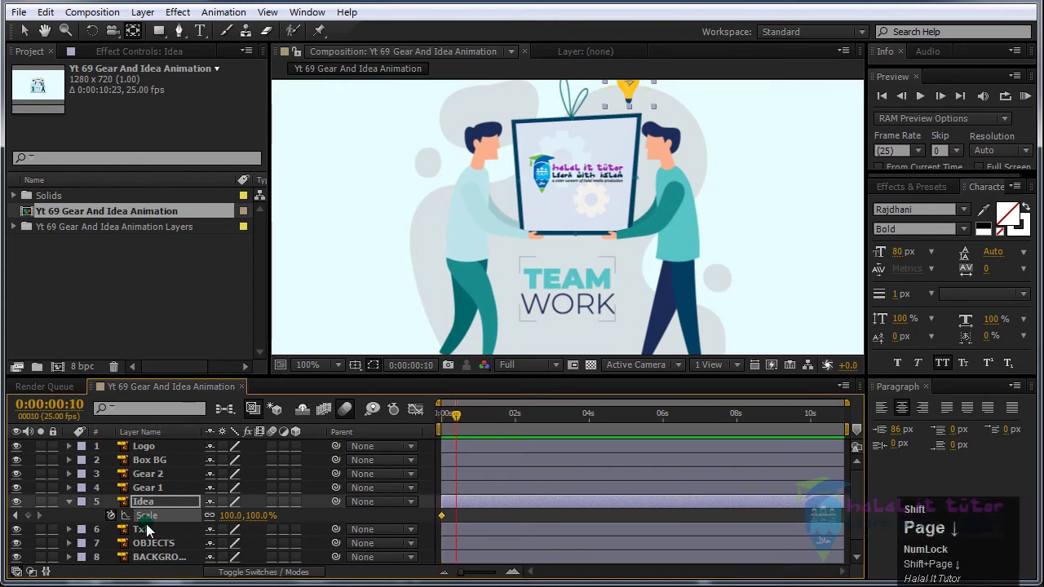
{"action": "left_click", "coordinate": [28, 515]}
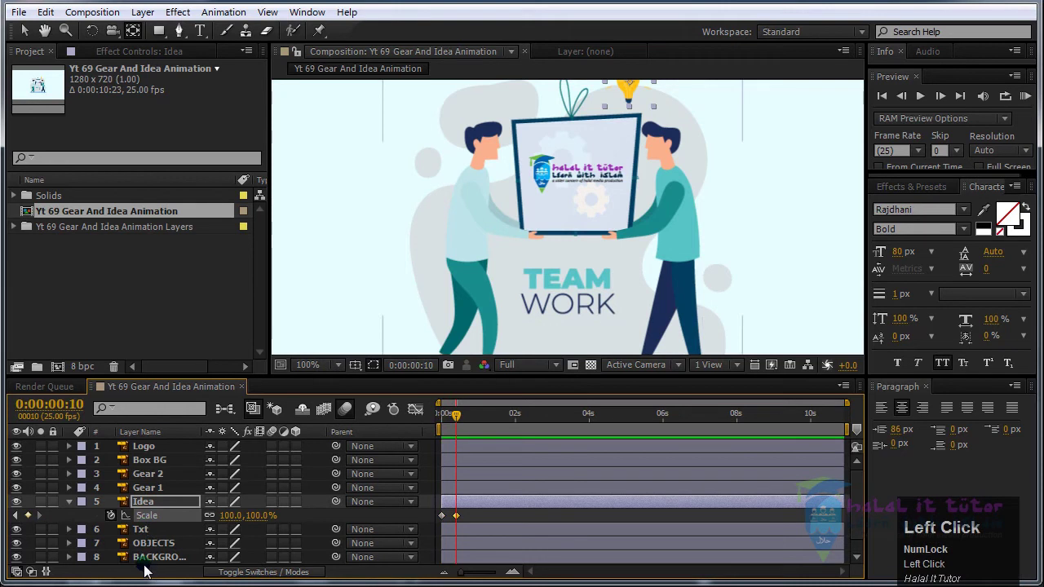
{"action": "key", "text": "shift+Page_Down"}
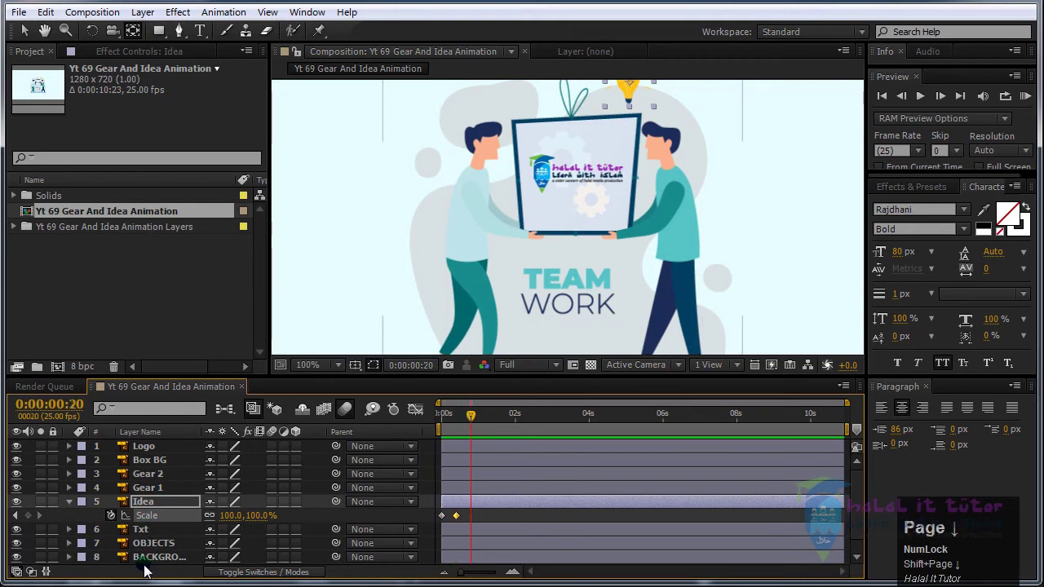
{"action": "scroll", "coordinate": [571, 469], "scroll_direction": "up", "scroll_amount": 3, "text": "alt"}
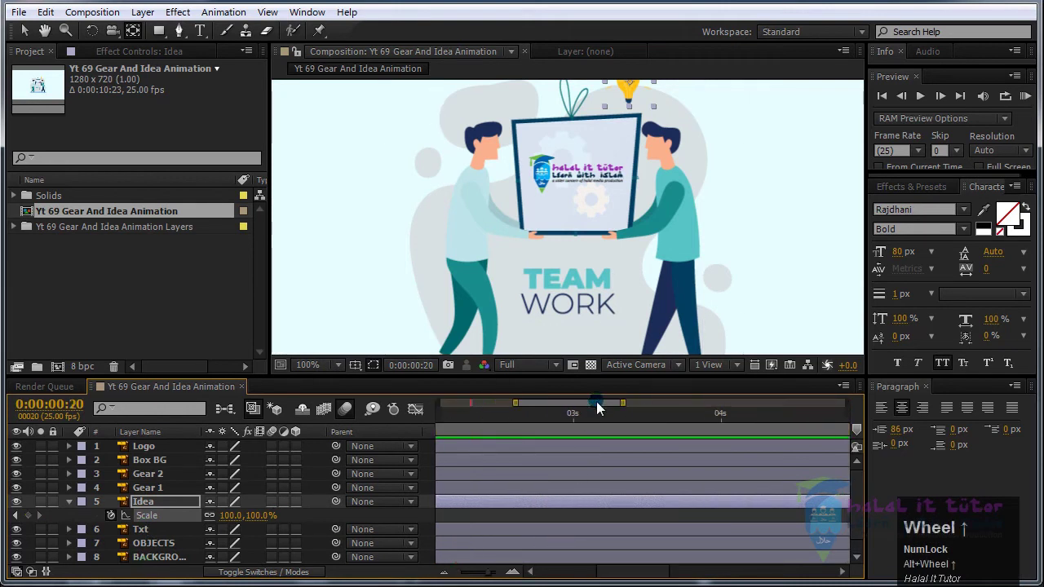
{"action": "left_click_drag", "start_coordinate": [597, 405], "coordinate": [424, 408]}
{"action": "left_click", "coordinate": [14, 515]}
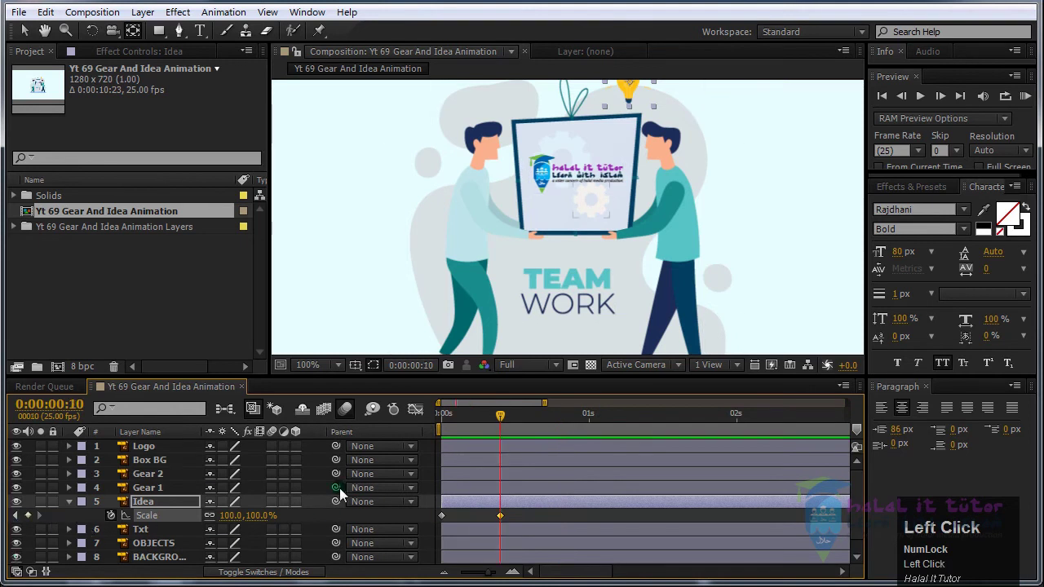
Step: Add two more Scale keyframes to the Idea layer at frames 11 and 12
{"action": "left_click", "coordinate": [523, 534]}
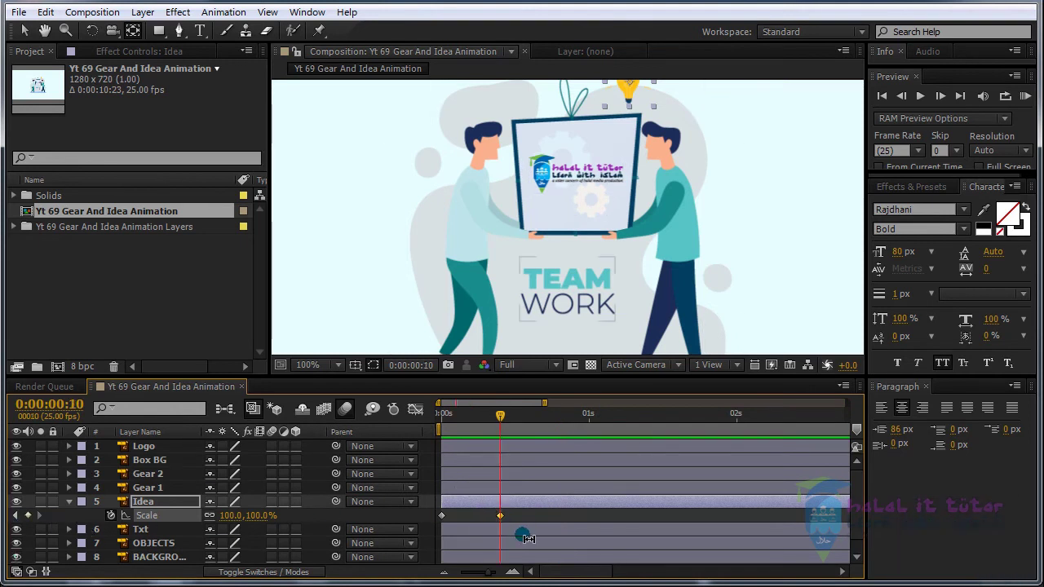
{"action": "key", "text": "Page_Down"}
{"action": "left_click", "coordinate": [28, 515]}
{"action": "key", "text": "Page_Down"}
{"action": "left_click", "coordinate": [28, 516]}
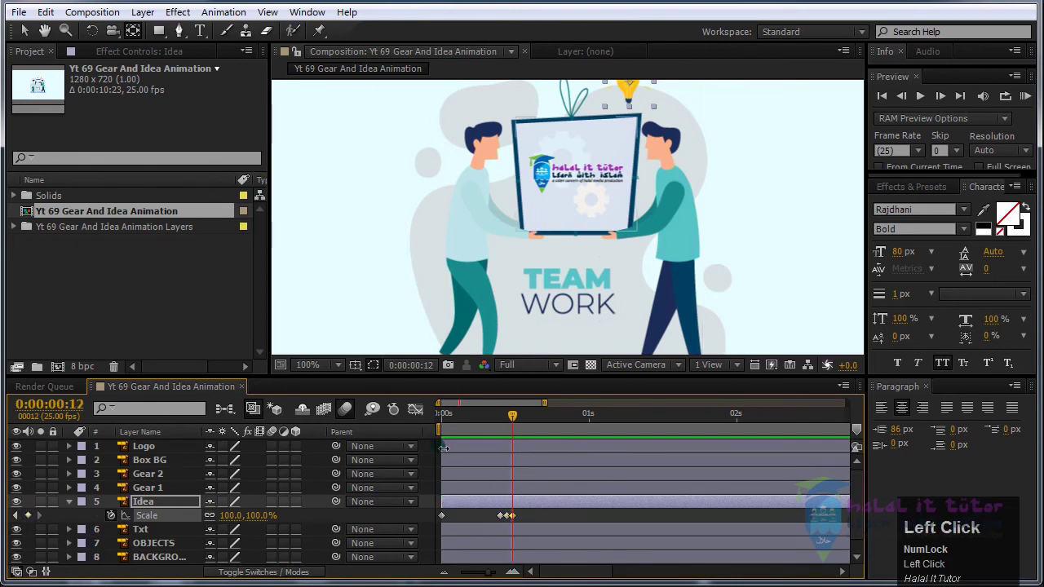
Step: Set the Idea layer's Scale to 0% at the first keyframe, 0:00:00:00
{"action": "left_click_drag", "start_coordinate": [451, 418], "coordinate": [441, 418]}
{"action": "left_click", "coordinate": [258, 515]}
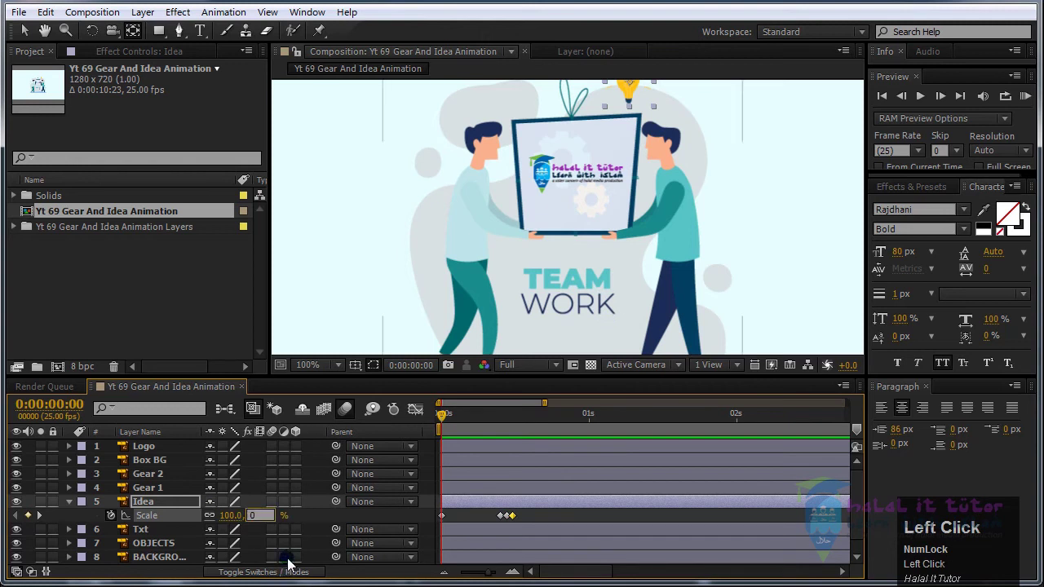
{"action": "type", "text": "0"}
{"action": "left_click", "coordinate": [288, 562]}
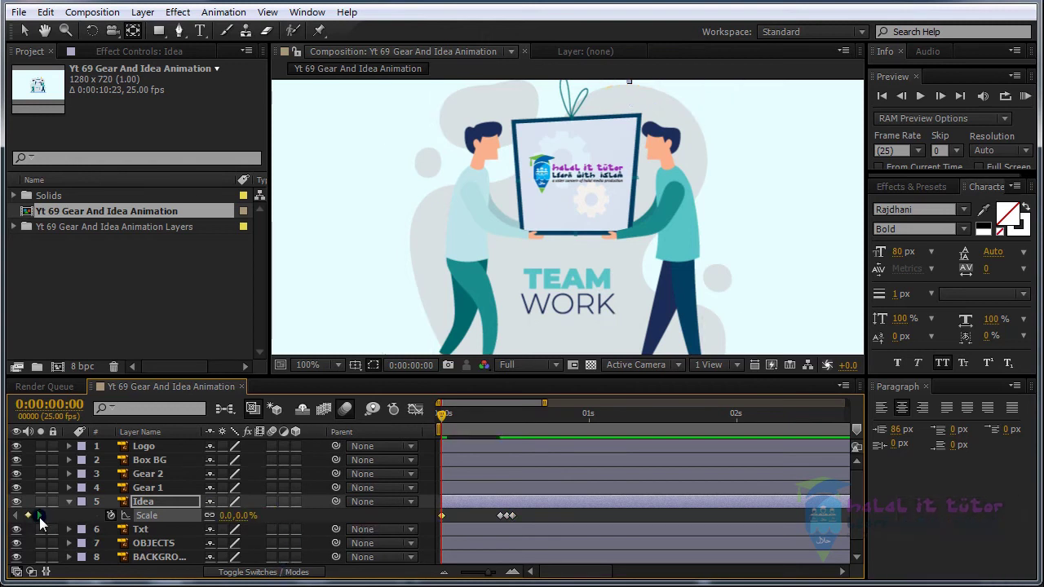
Step: Set the Idea layer's Scale to 110% at the frame 11 keyframe
{"action": "left_click", "coordinate": [39, 515]}
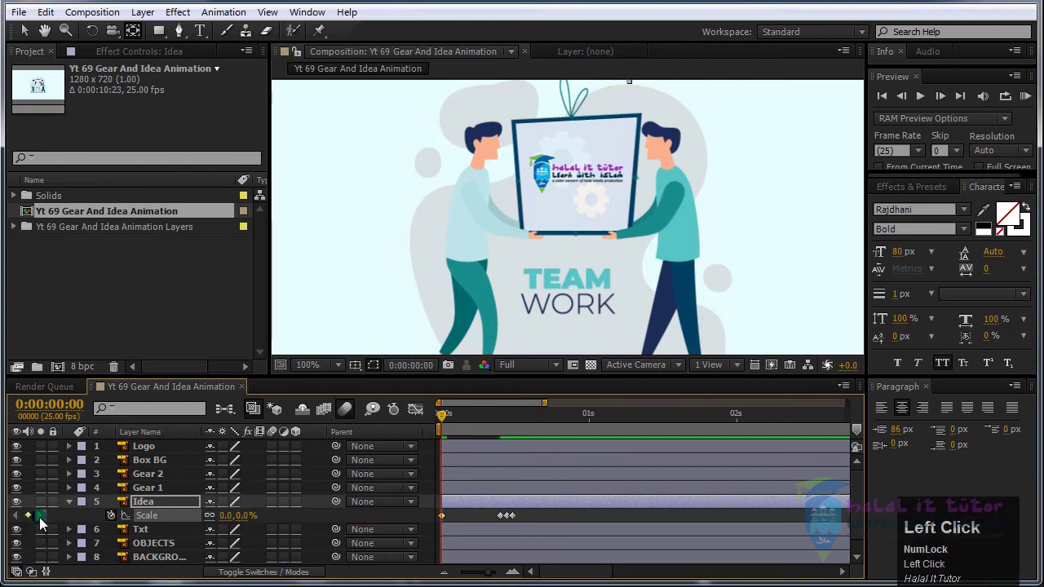
{"action": "left_click", "coordinate": [40, 515]}
{"action": "left_click", "coordinate": [257, 516]}
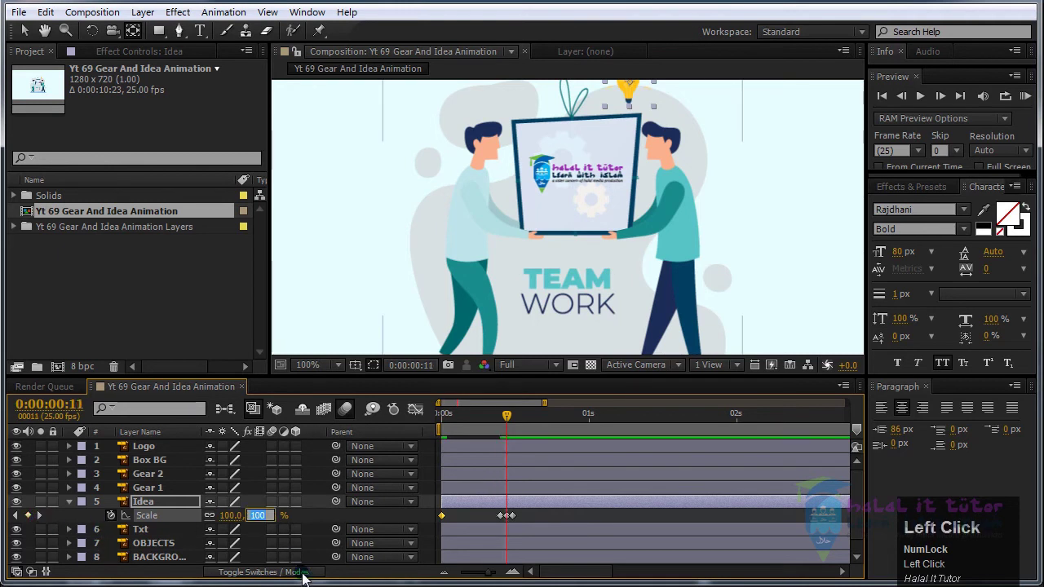
{"action": "type", "text": "110"}
{"action": "left_click", "coordinate": [310, 569]}
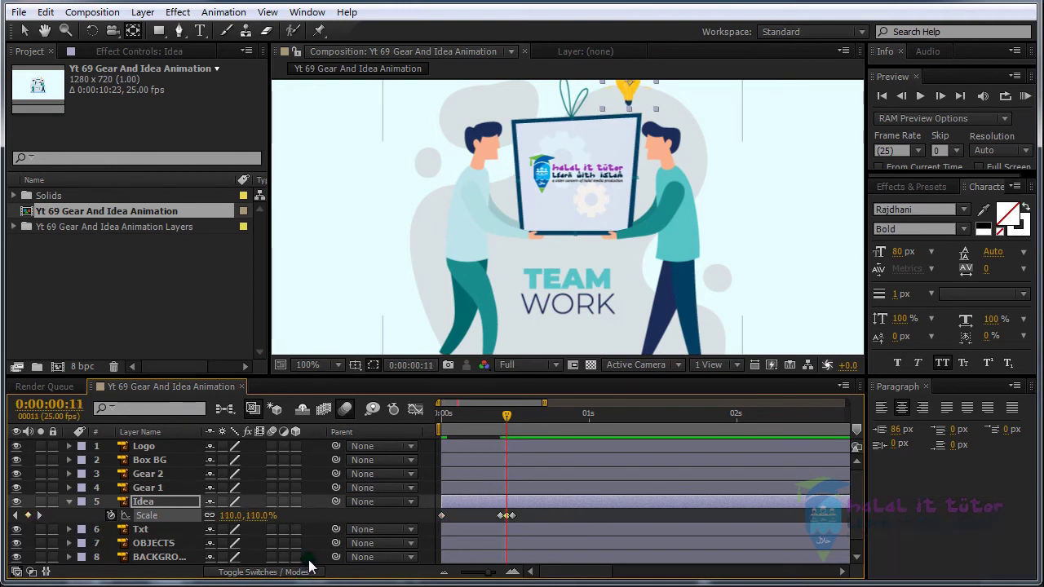
Step: Apply Easy Ease to all four Scale keyframes of the Idea layer and return to the Selection tool
{"action": "mouse_move", "coordinate": [506, 418]}
{"action": "left_mouse_down"}
{"action": "mouse_move", "coordinate": [494, 418]}
{"action": "mouse_move", "coordinate": [506, 418]}
{"action": "left_mouse_up"}
{"action": "left_click_drag", "start_coordinate": [534, 520], "coordinate": [386, 531]}
{"action": "left_click", "coordinate": [223, 12]}
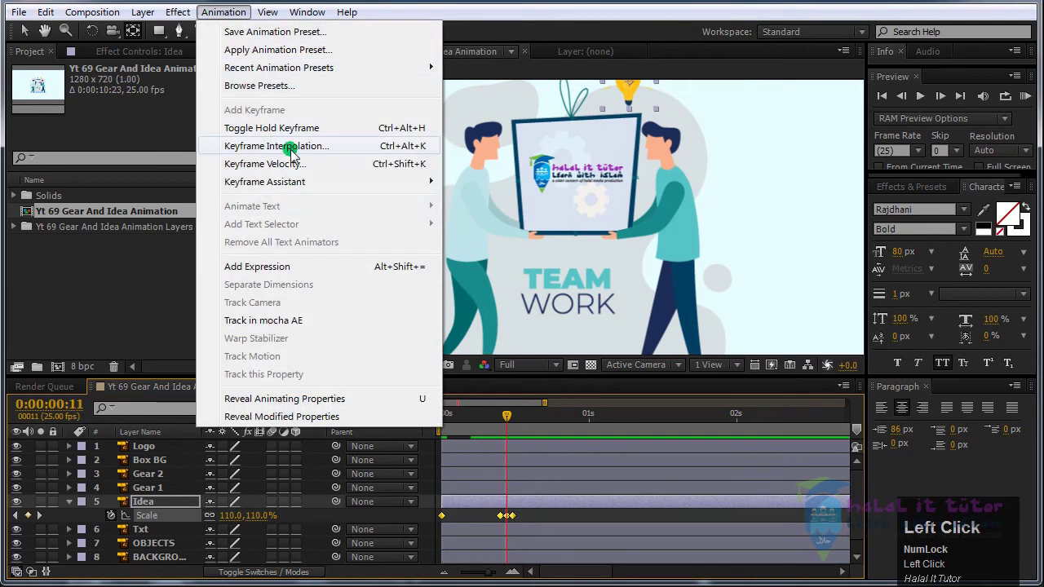
{"action": "mouse_move", "coordinate": [373, 181]}
{"action": "left_click", "coordinate": [479, 217]}
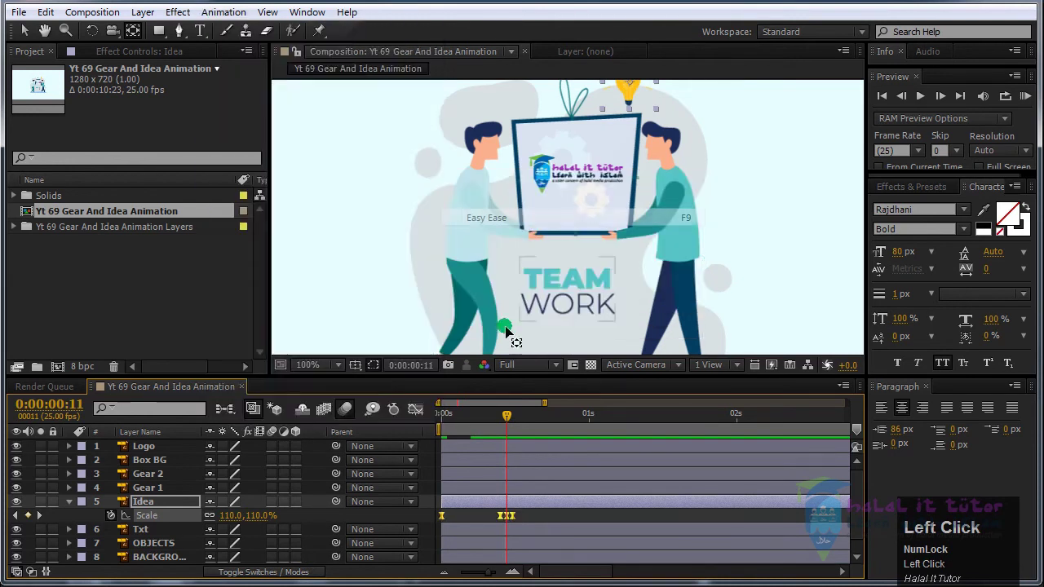
{"action": "left_click", "coordinate": [25, 32]}
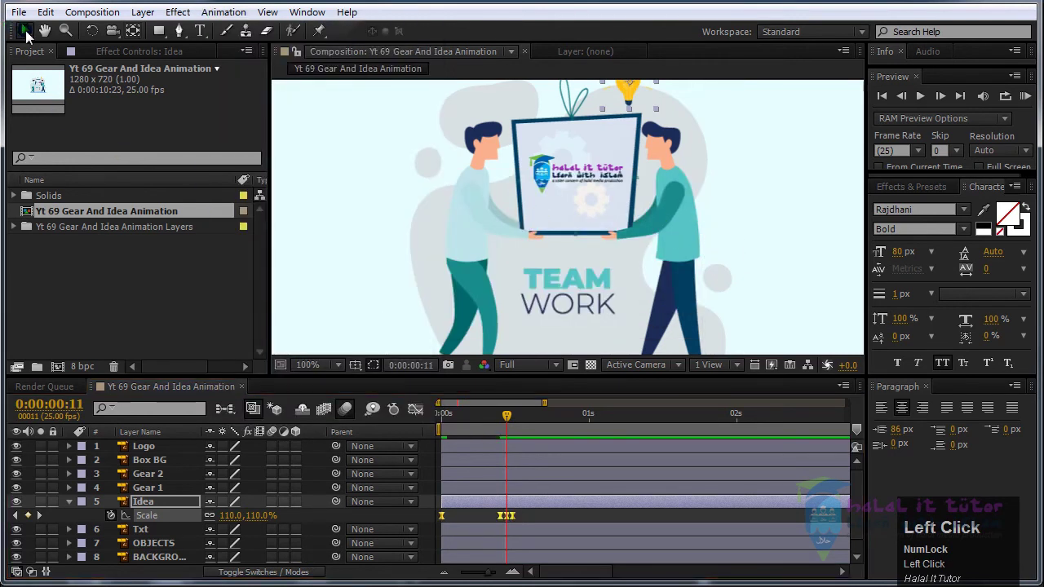
Step: Scrub through the first frames to preview the light bulb's scale animation with the whole composition in view
{"action": "scroll", "coordinate": [673, 282], "scroll_direction": "down", "scroll_amount": 2}
{"action": "left_click", "coordinate": [459, 415]}
{"action": "left_click_drag", "start_coordinate": [445, 410], "coordinate": [478, 417]}
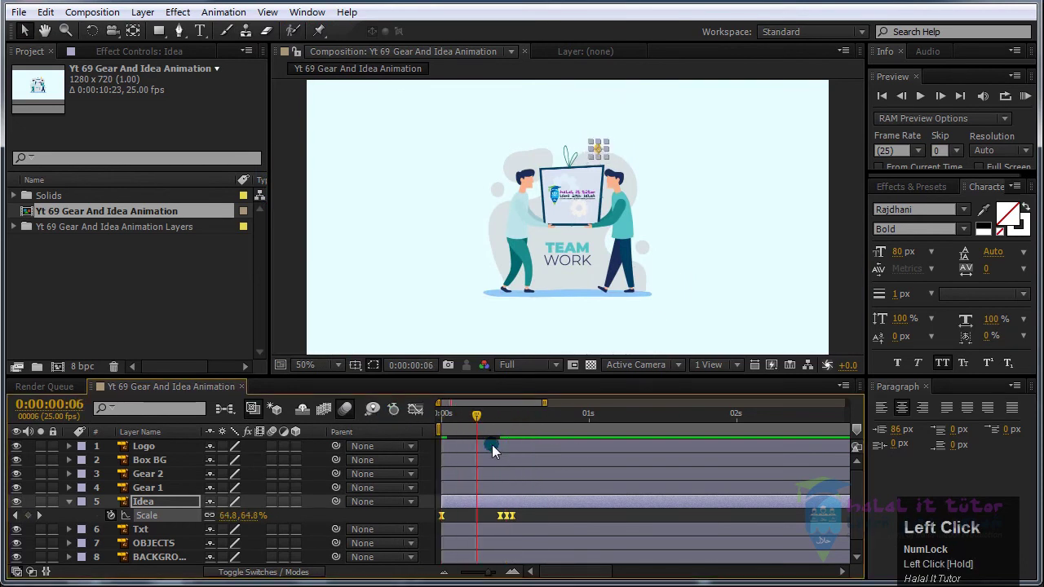
Step: Select and copy all four Scale keyframes of the Idea layer
{"action": "left_click_drag", "start_coordinate": [532, 514], "coordinate": [406, 527]}
{"action": "key", "text": "ctrl+c"}
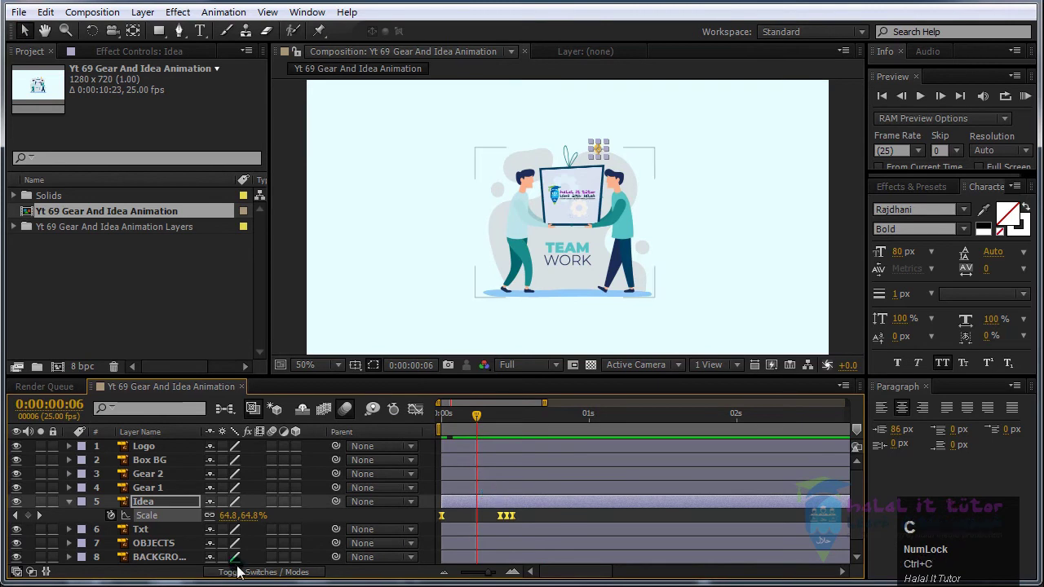
Step: Toggle the OBJECTS layer's visibility to check which parts of the illustration it holds
{"action": "left_click", "coordinate": [161, 543]}
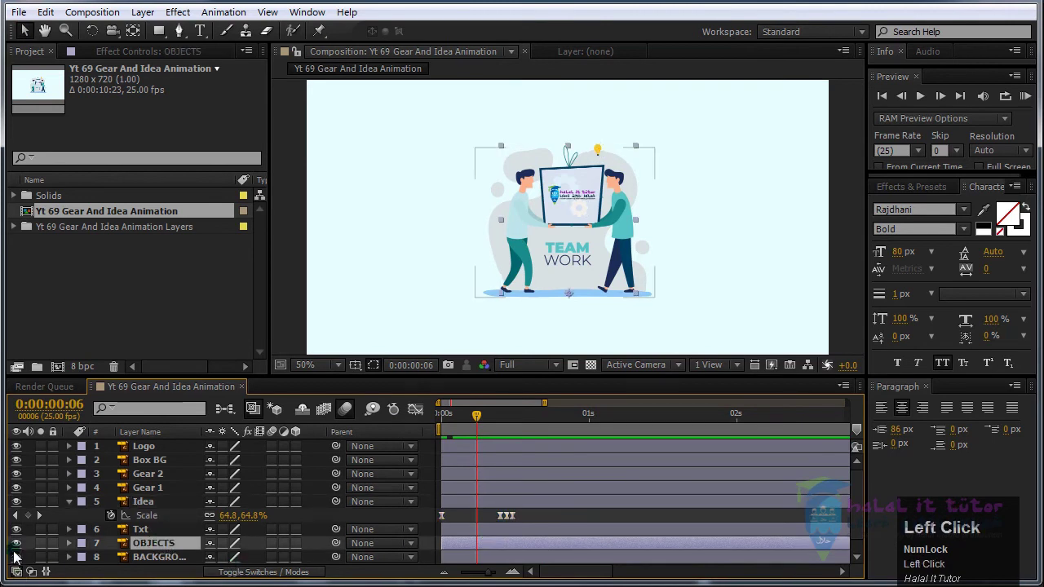
{"action": "left_click", "coordinate": [17, 543]}
{"action": "left_click", "coordinate": [16, 543]}
{"action": "left_click", "coordinate": [17, 544]}
{"action": "left_click", "coordinate": [16, 544]}
{"action": "left_click", "coordinate": [16, 543]}
{"action": "left_click", "coordinate": [16, 543]}
Step: Try to paste the copied Scale keyframes at 0:00:00:00 onto all layers from Logo to BACKGROUND except Idea
{"action": "left_click", "coordinate": [155, 557]}
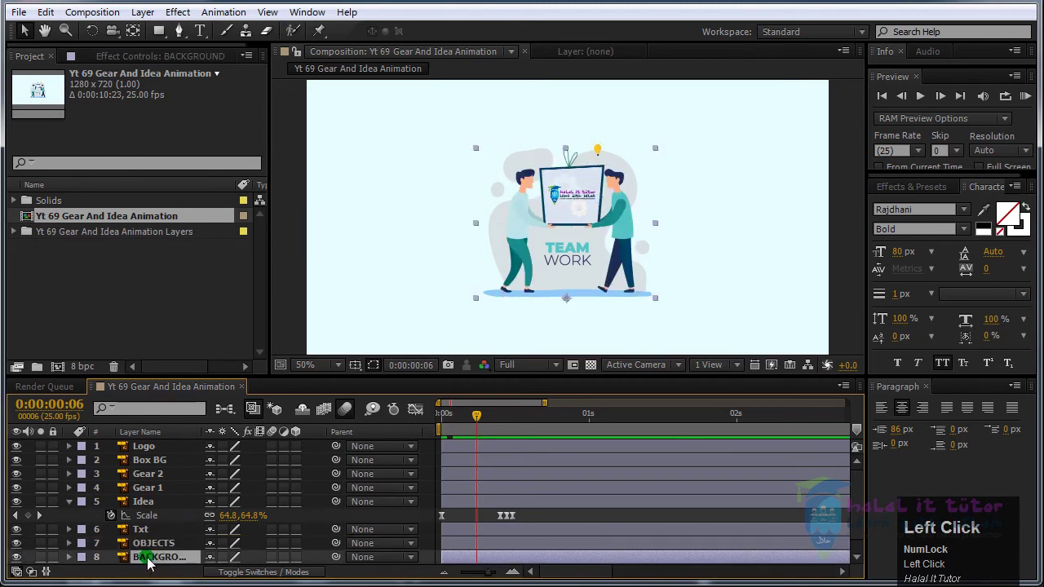
{"action": "left_click_drag", "start_coordinate": [430, 413], "coordinate": [369, 413]}
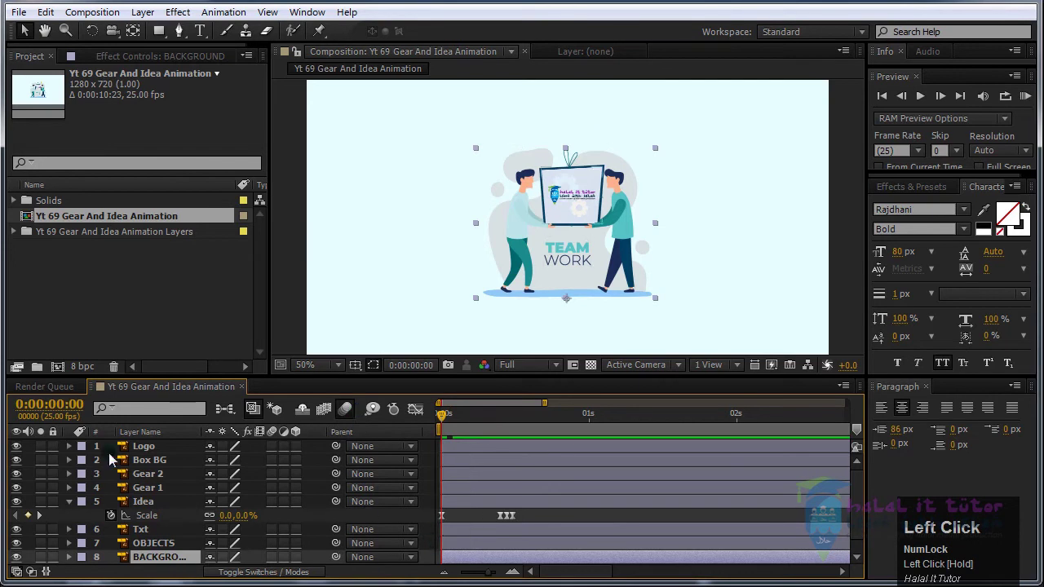
{"action": "scroll", "coordinate": [127, 462], "scroll_direction": "up", "scroll_amount": 1}
{"action": "left_click_drag", "start_coordinate": [106, 448], "coordinate": [116, 548]}
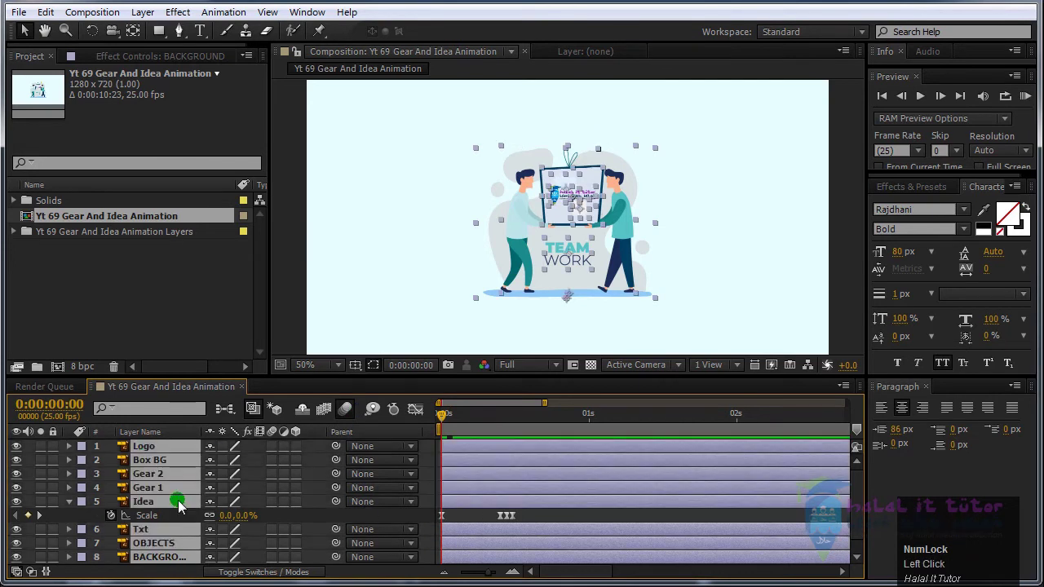
{"action": "left_click_drag", "start_coordinate": [444, 413], "coordinate": [429, 430]}
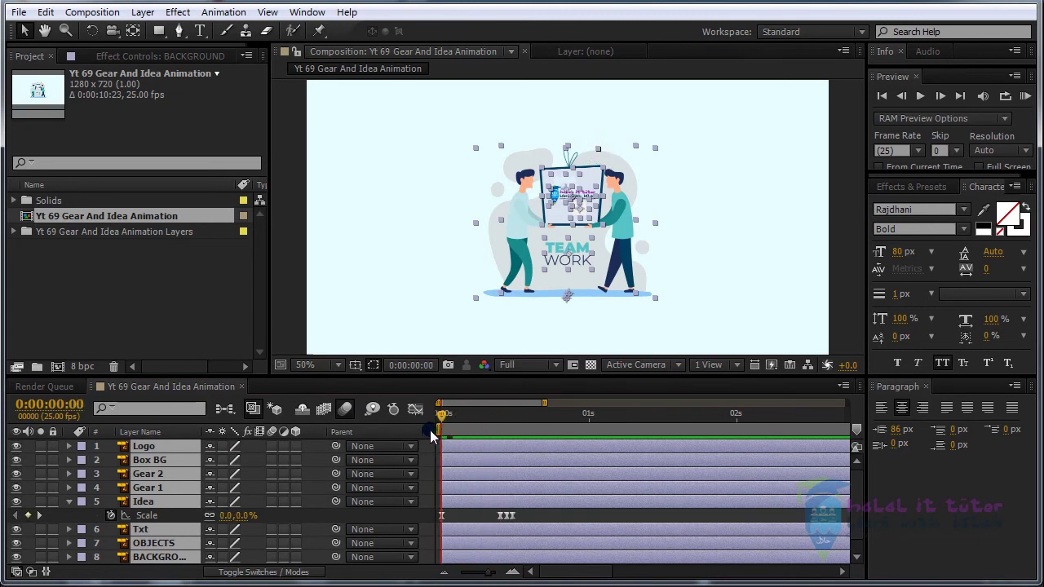
{"action": "left_click", "coordinate": [146, 502], "text": "ctrl"}
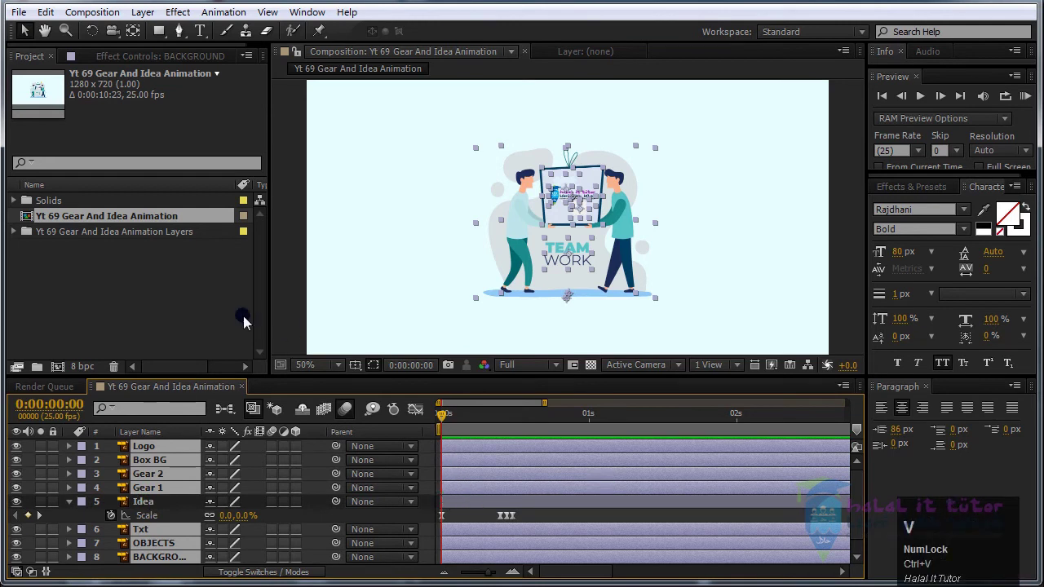
Step: Select the Idea layer's four eased Scale keyframes again and copy them
{"action": "left_click_drag", "start_coordinate": [530, 514], "coordinate": [417, 520]}
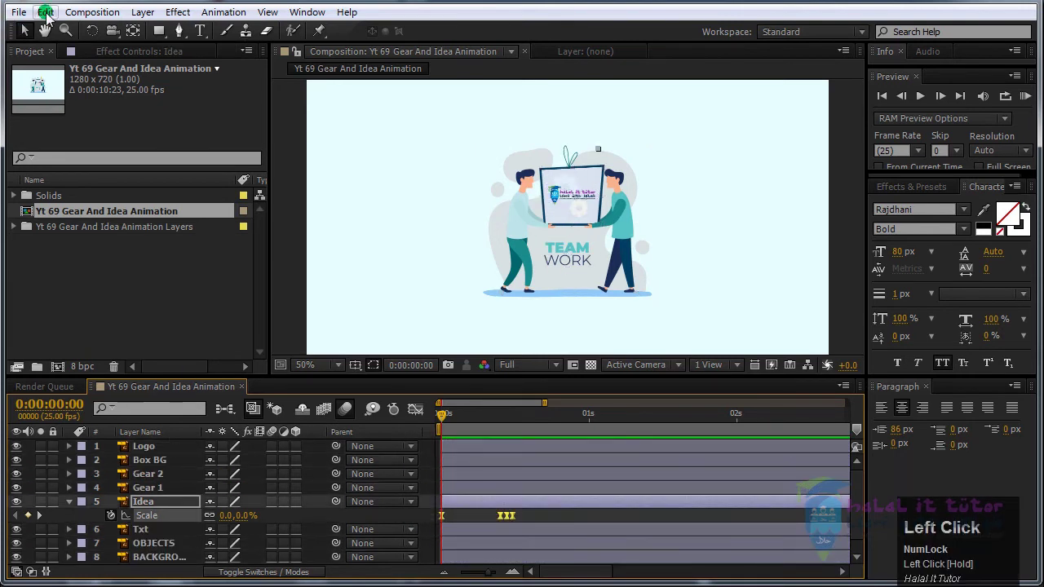
{"action": "left_click", "coordinate": [45, 12]}
{"action": "mouse_move", "coordinate": [79, 69]}
{"action": "left_click", "coordinate": [81, 109]}
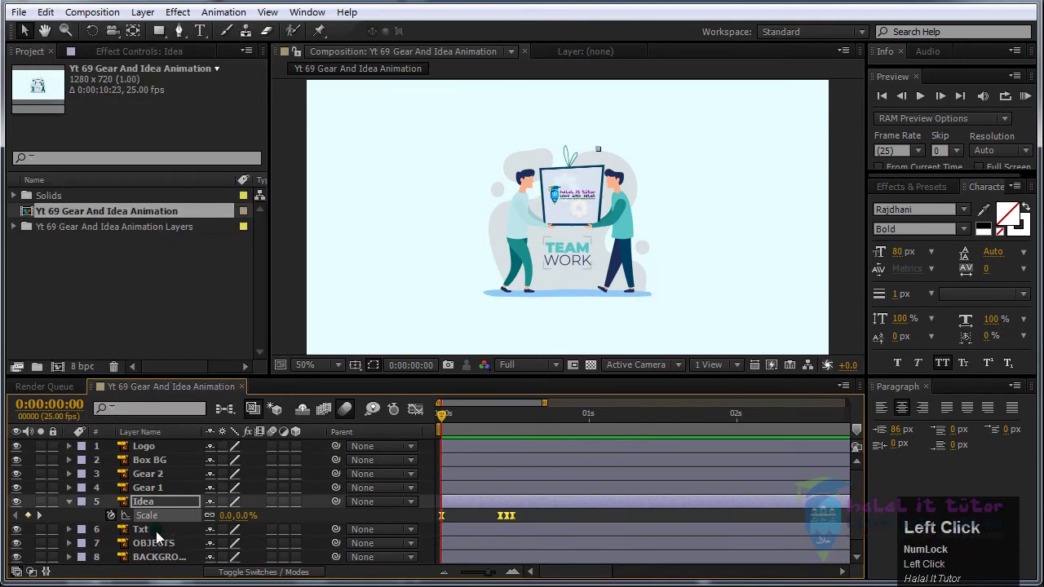
Step: Paste the copied Scale keyframes at 0:00:00:00 onto all layers except Idea and BG
{"action": "key", "text": "ctrl+a"}
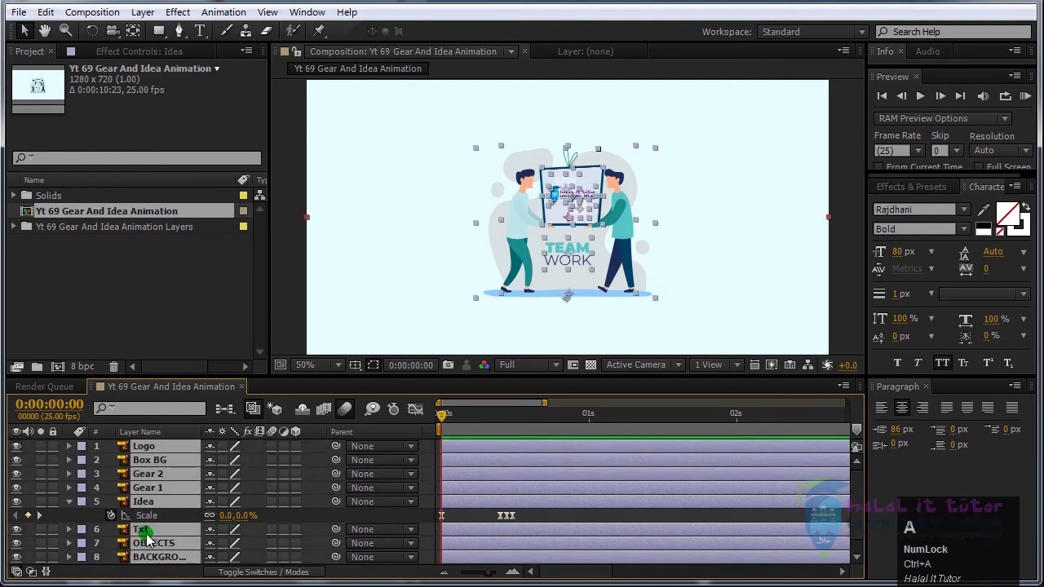
{"action": "left_click", "coordinate": [147, 513]}
{"action": "scroll", "coordinate": [186, 535], "scroll_direction": "down", "scroll_amount": 1}
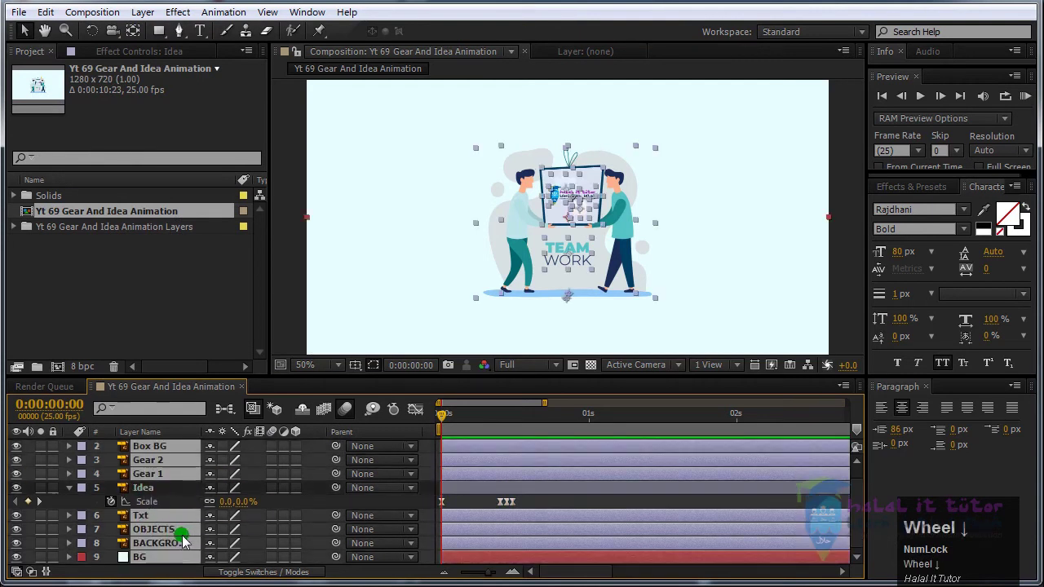
{"action": "left_click", "coordinate": [146, 560], "text": "ctrl"}
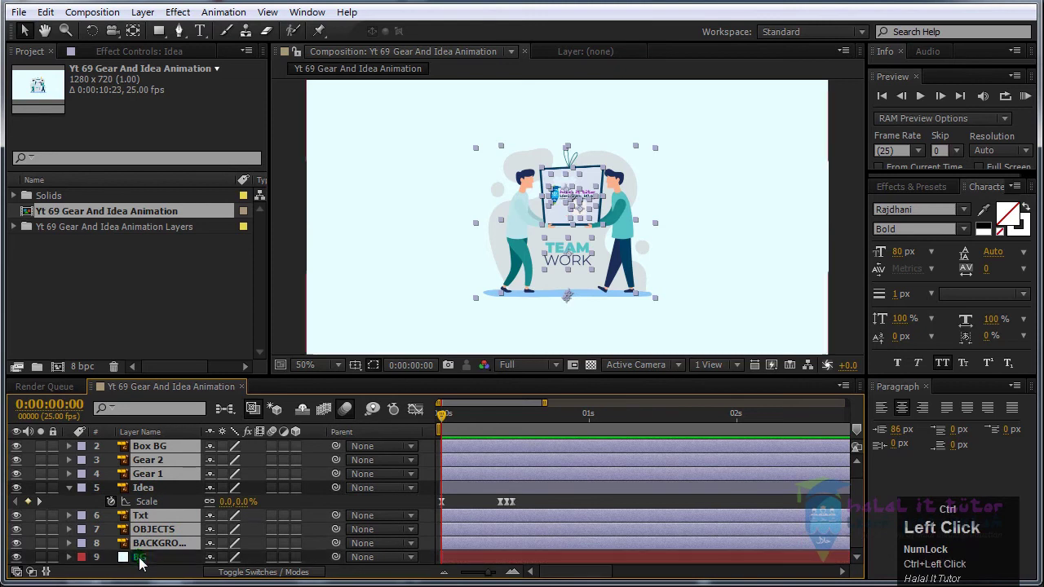
{"action": "left_click", "coordinate": [154, 515]}
{"action": "left_click", "coordinate": [45, 11]}
{"action": "left_click", "coordinate": [82, 72]}
{"action": "left_click", "coordinate": [106, 148]}
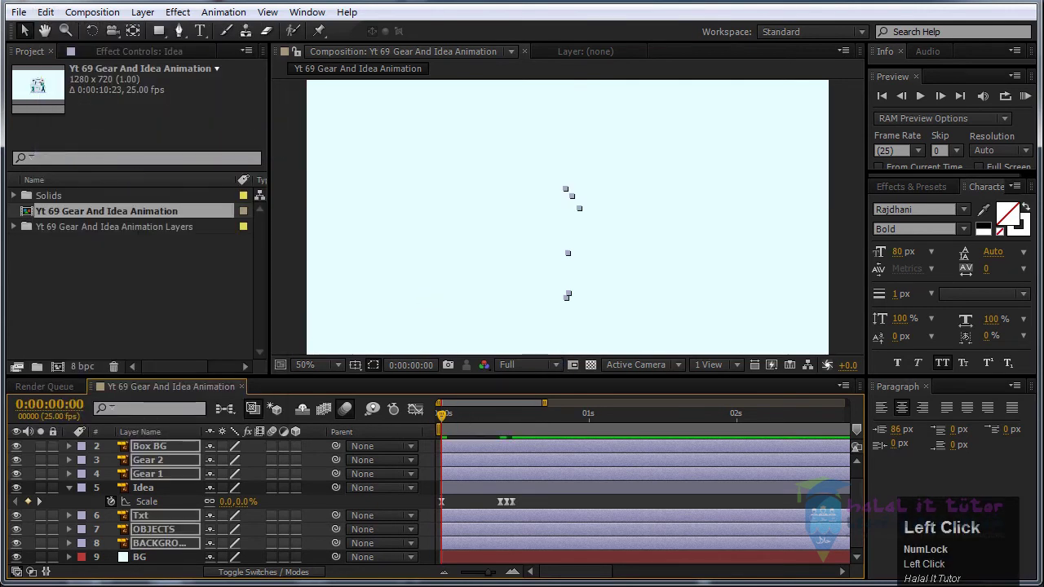
Step: Scrub from 0:00:00:00 to 0:00:00:15 and inspect the pasted scale animation on the illustration up close
{"action": "left_click_drag", "start_coordinate": [440, 419], "coordinate": [521, 449]}
{"action": "scroll", "coordinate": [587, 298], "scroll_direction": "up", "scroll_amount": 1}
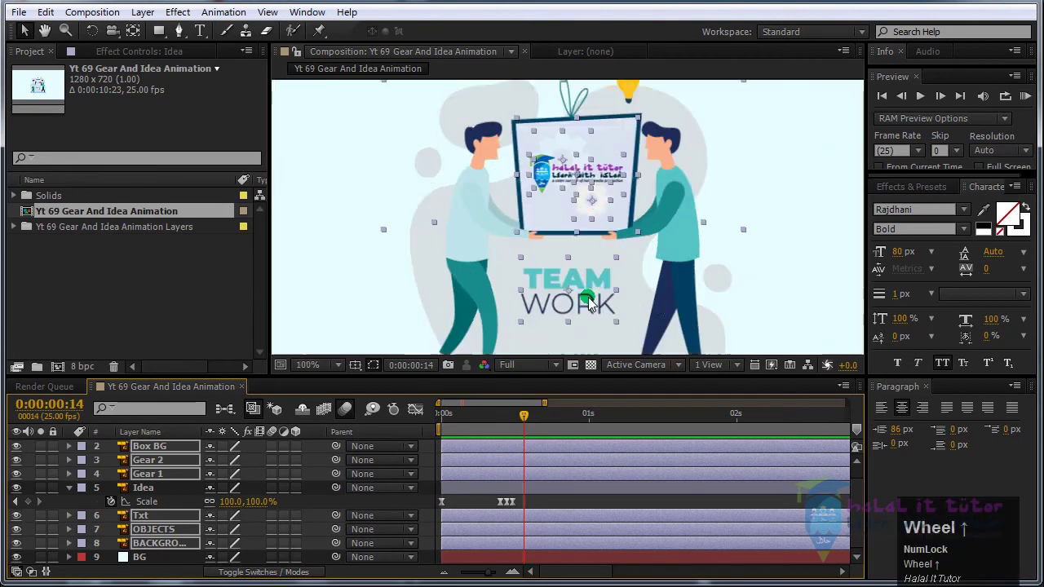
{"action": "left_click_drag", "start_coordinate": [775, 288], "coordinate": [617, 318]}
{"action": "left_click_drag", "start_coordinate": [728, 202], "coordinate": [785, 217]}
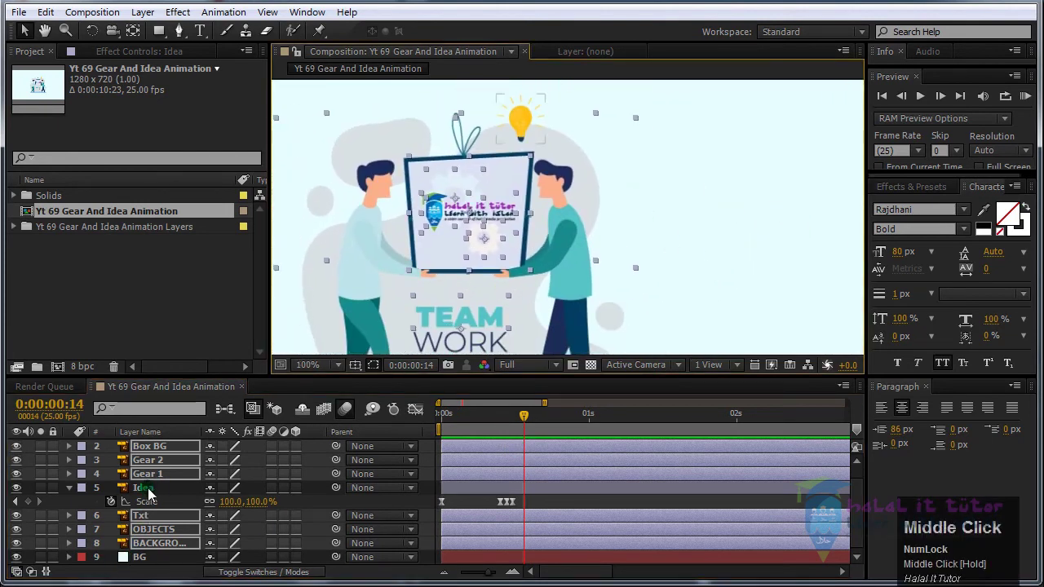
{"action": "left_click", "coordinate": [484, 235]}
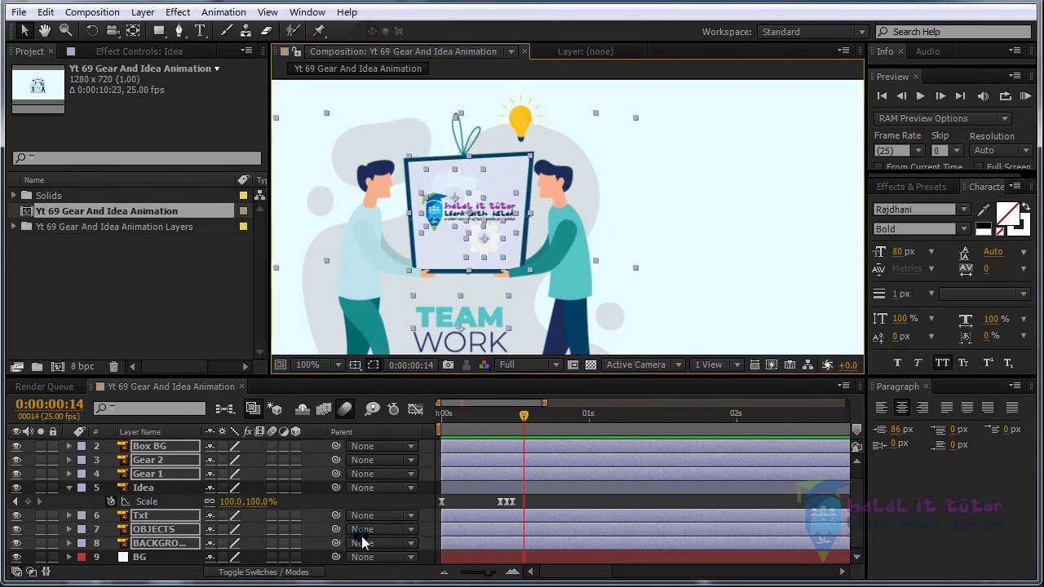
{"action": "left_click", "coordinate": [466, 500]}
{"action": "mouse_move", "coordinate": [523, 417]}
{"action": "left_mouse_down"}
{"action": "mouse_move", "coordinate": [497, 419]}
{"action": "mouse_move", "coordinate": [531, 420]}
{"action": "left_mouse_up"}
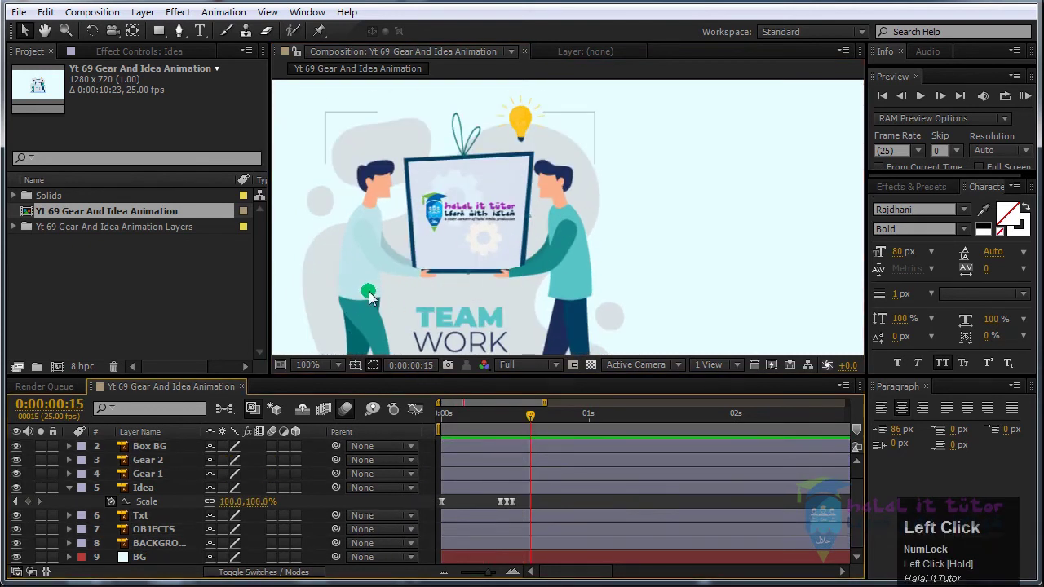
Step: Select the OBJECTS layer and toggle its visibility to identify its artwork
{"action": "left_click", "coordinate": [154, 530]}
{"action": "left_click_drag", "start_coordinate": [542, 249], "coordinate": [596, 186]}
{"action": "left_click", "coordinate": [17, 530]}
{"action": "left_click", "coordinate": [16, 530]}
{"action": "left_click", "coordinate": [16, 530]}
{"action": "left_click", "coordinate": [17, 530]}
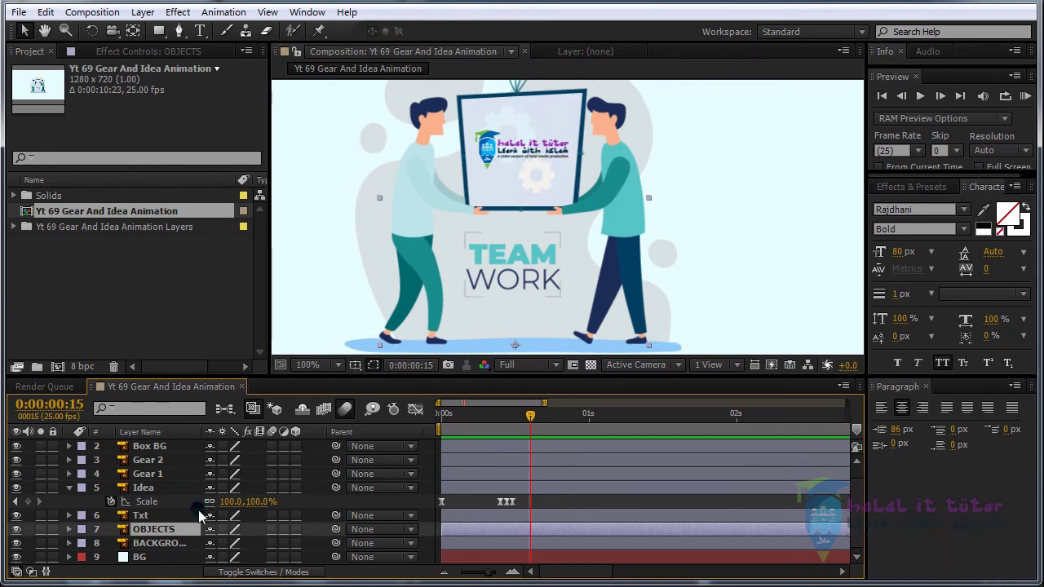
Step: Parent the Box BG layer to OBJECTS and scrub the opening frames to check the linked motion
{"action": "left_click", "coordinate": [157, 447]}
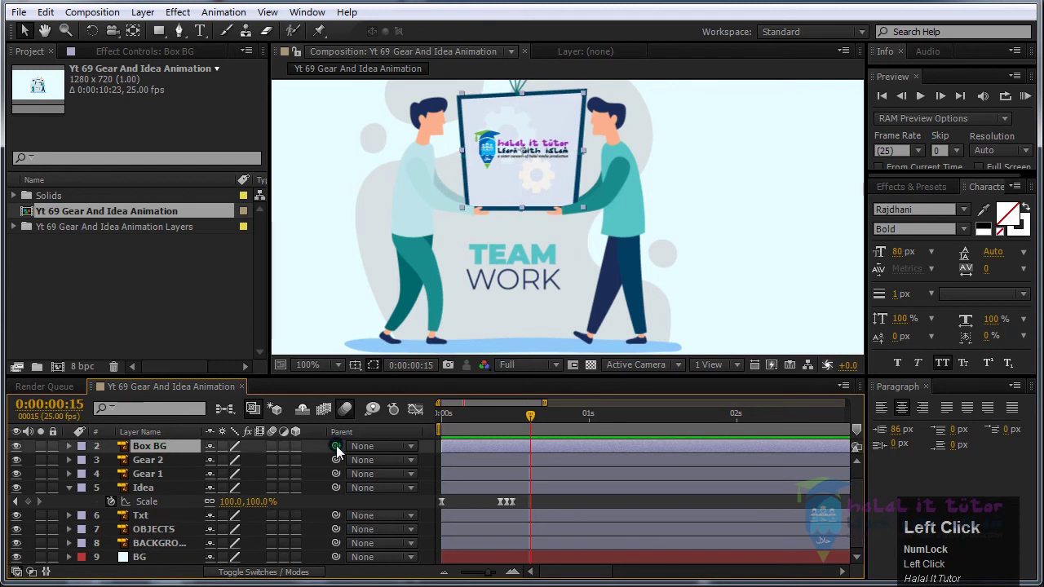
{"action": "left_click_drag", "start_coordinate": [336, 448], "coordinate": [162, 550]}
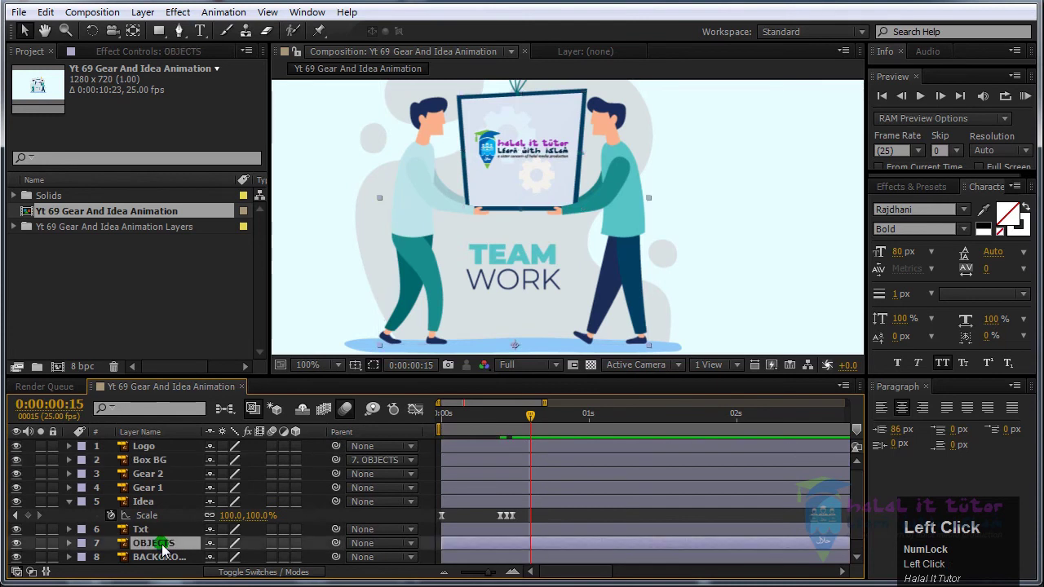
{"action": "left_click_drag", "start_coordinate": [478, 413], "coordinate": [512, 429]}
{"action": "scroll", "coordinate": [581, 196], "scroll_direction": "down", "scroll_amount": 2}
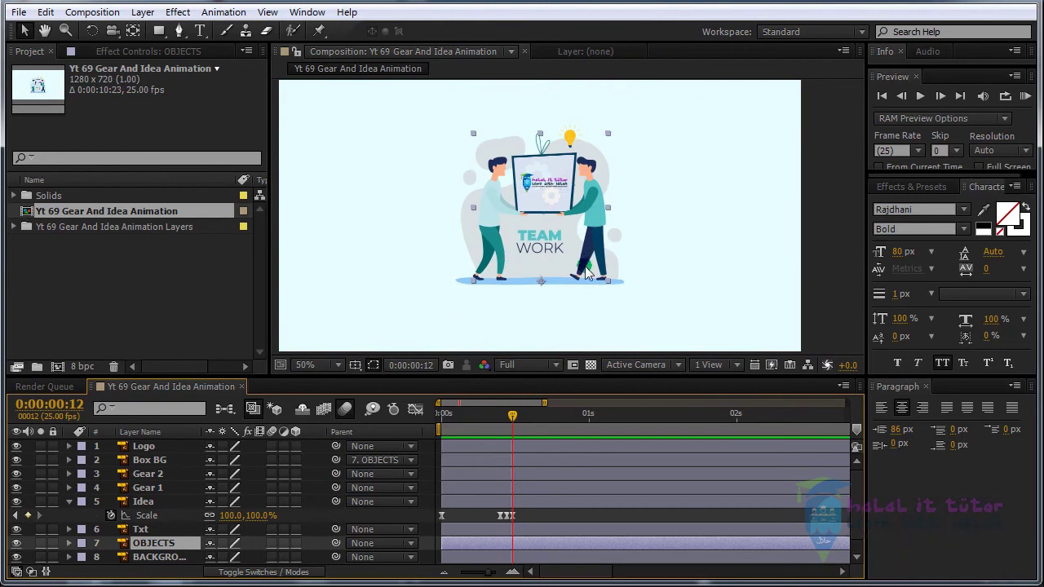
{"action": "scroll", "coordinate": [585, 274], "scroll_direction": "up", "scroll_amount": 2}
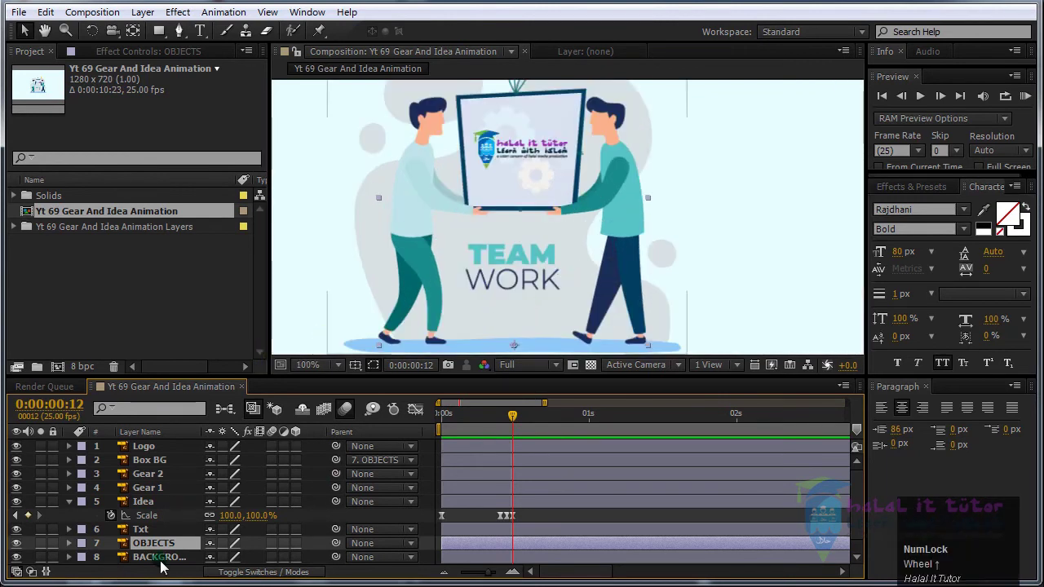
Step: Select the BACKGROUND layer and toggle its visibility to identify its artwork
{"action": "left_click", "coordinate": [160, 557]}
{"action": "scroll", "coordinate": [159, 542], "scroll_direction": "down", "scroll_amount": 1}
{"action": "left_click", "coordinate": [17, 543]}
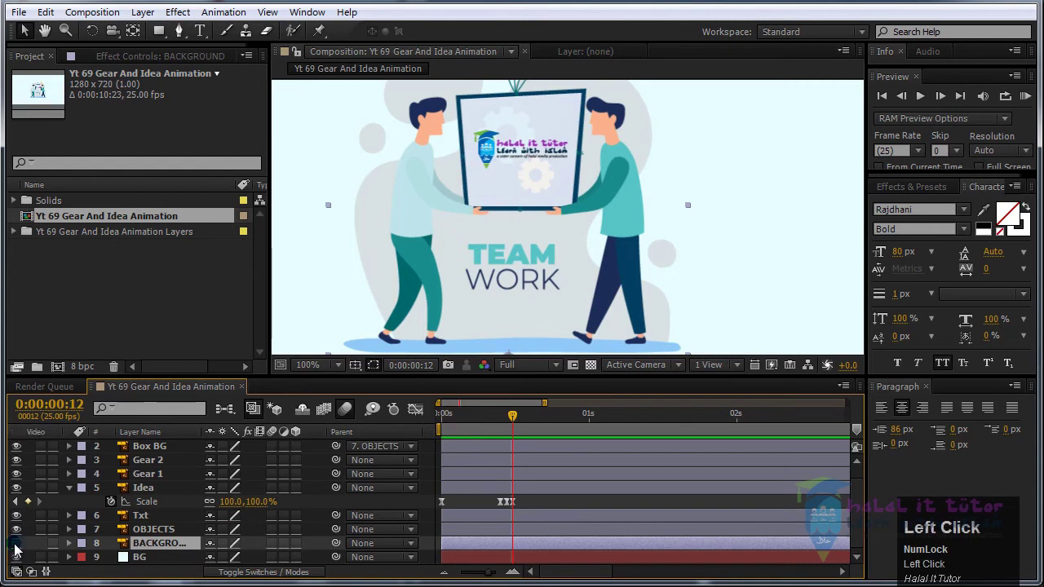
{"action": "left_click", "coordinate": [16, 543]}
{"action": "left_click", "coordinate": [17, 543]}
{"action": "left_click", "coordinate": [16, 543]}
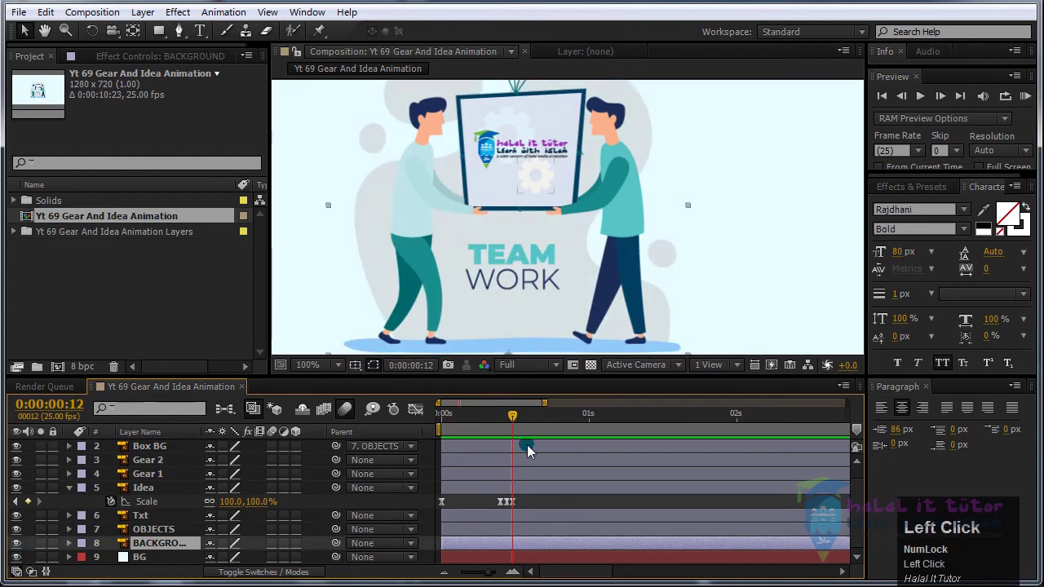
Step: Shift all layers from Logo to OBJECTS so that they start at 0:00:00:10
{"action": "left_click_drag", "start_coordinate": [512, 414], "coordinate": [499, 447]}
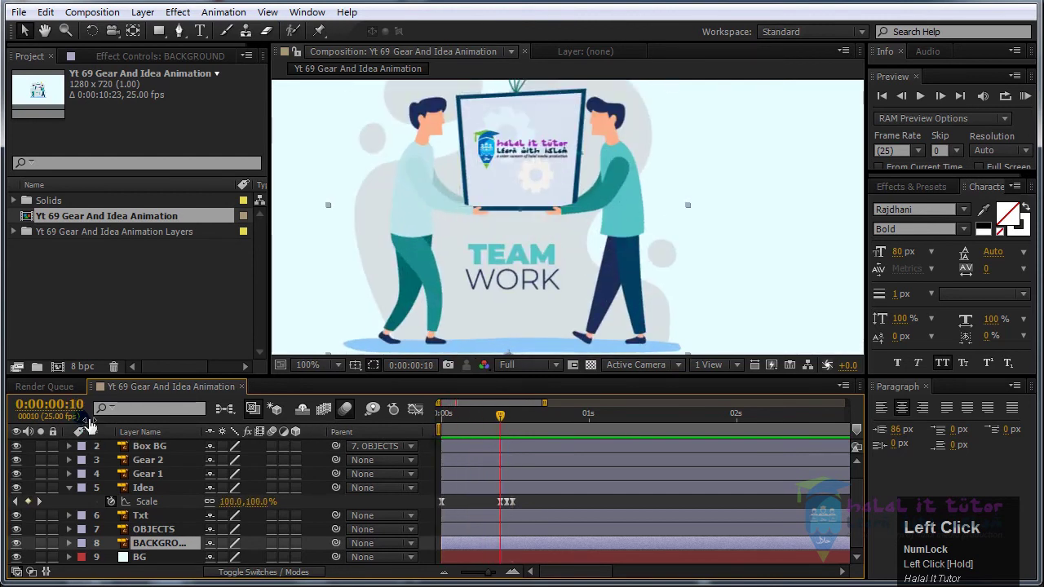
{"action": "left_click", "coordinate": [475, 532]}
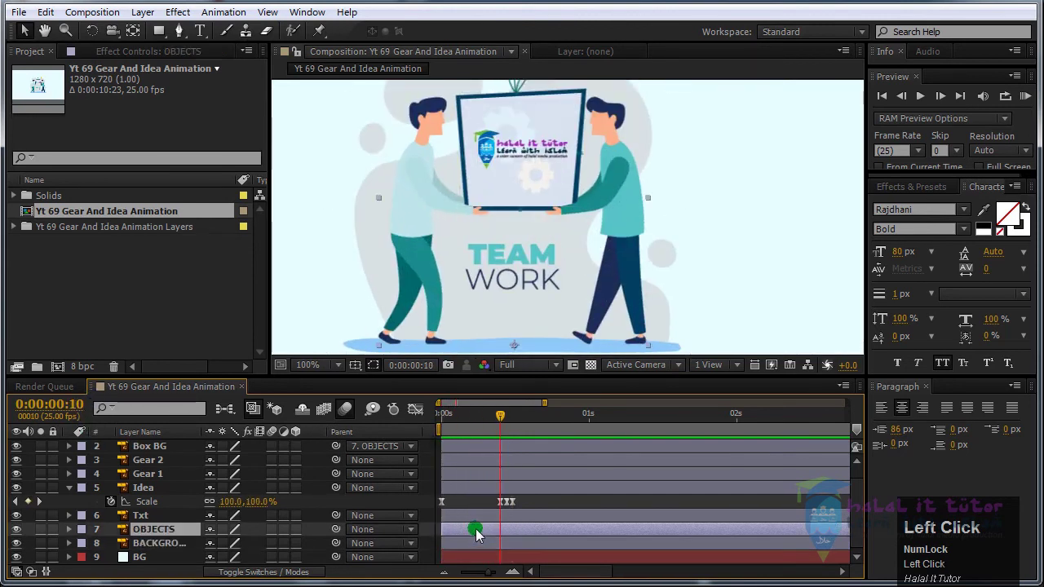
{"action": "scroll", "coordinate": [498, 529], "scroll_direction": "down", "scroll_amount": 2}
{"action": "scroll", "coordinate": [479, 532], "scroll_direction": "up", "scroll_amount": 1}
{"action": "scroll", "coordinate": [478, 533], "scroll_direction": "down", "scroll_amount": 1}
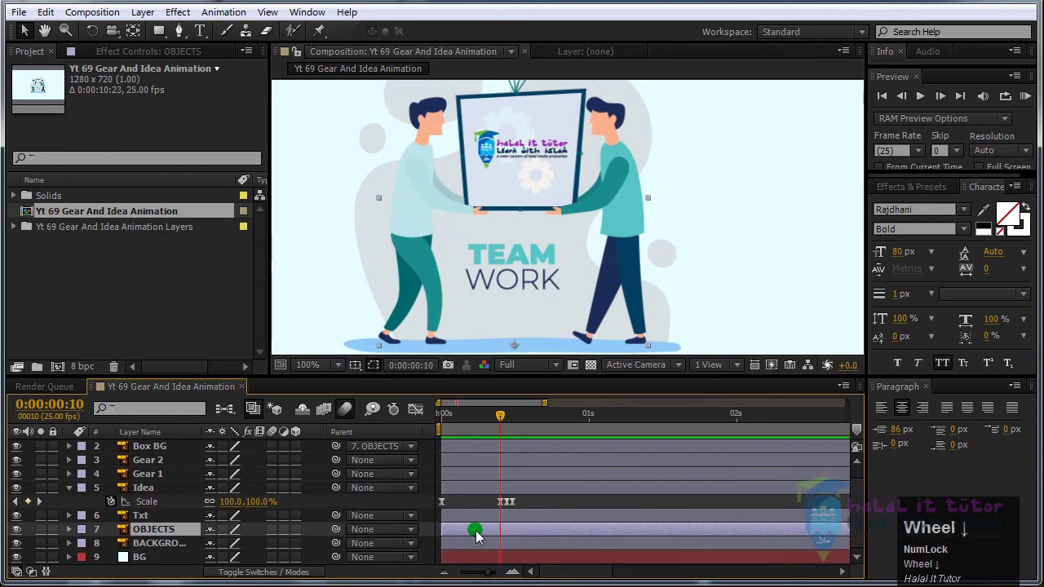
{"action": "scroll", "coordinate": [476, 481], "scroll_direction": "up", "scroll_amount": 1}
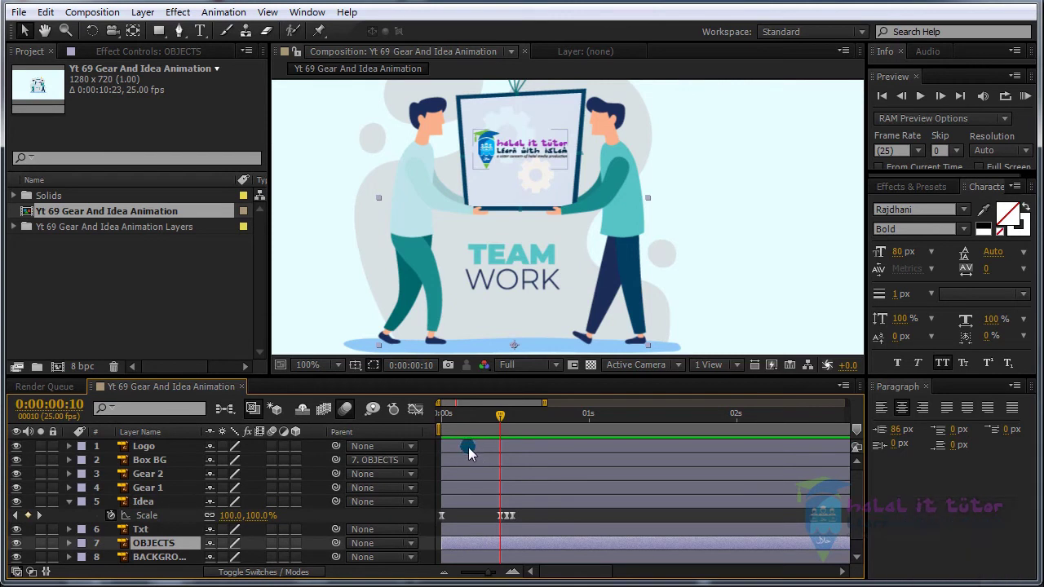
{"action": "left_click_drag", "start_coordinate": [468, 451], "coordinate": [463, 541]}
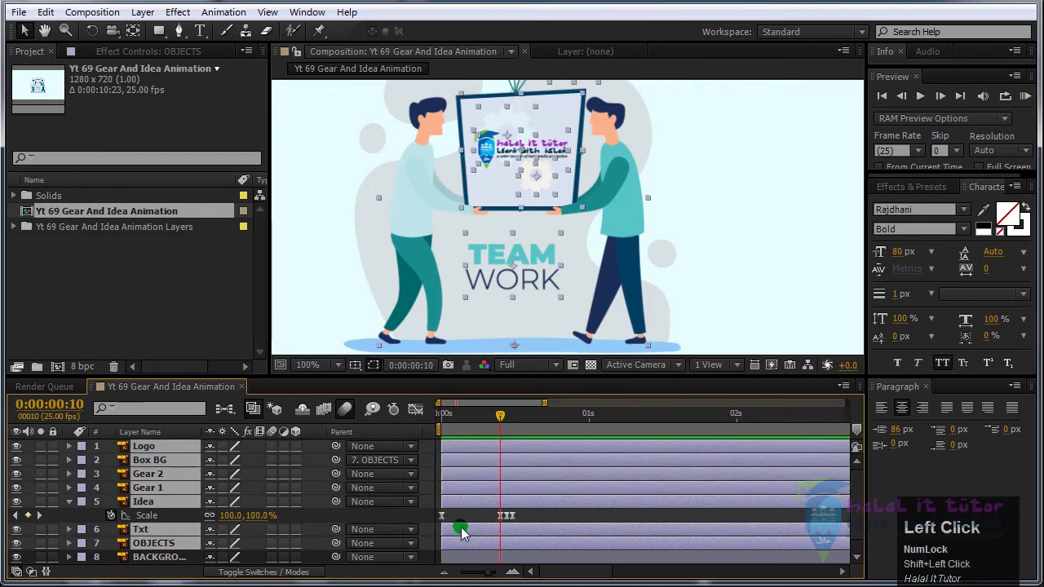
{"action": "key", "text": "e"}
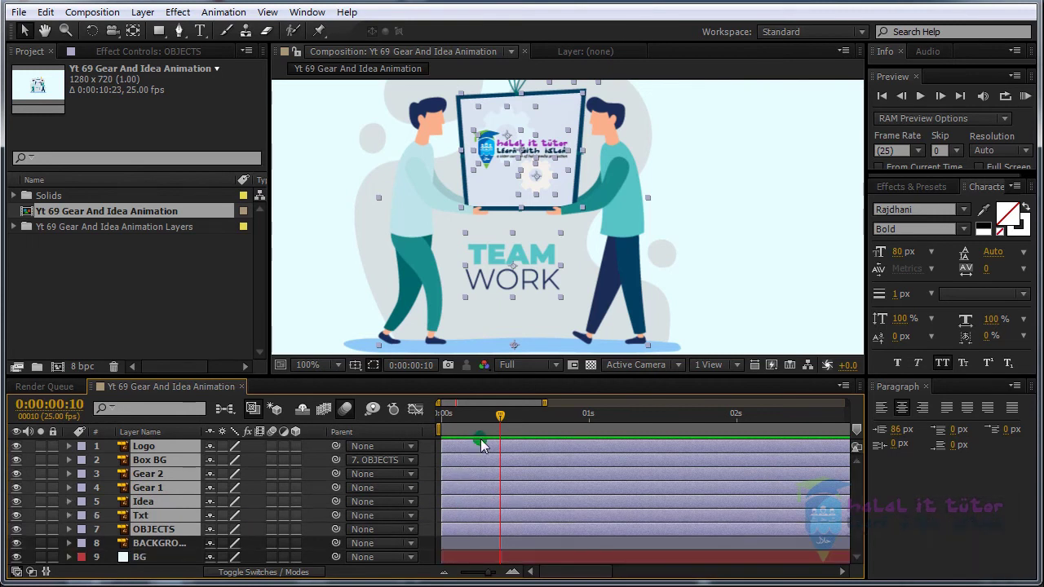
{"action": "left_click_drag", "start_coordinate": [454, 451], "coordinate": [513, 461]}
{"action": "left_click", "coordinate": [474, 494]}
{"action": "left_click_drag", "start_coordinate": [465, 416], "coordinate": [499, 446]}
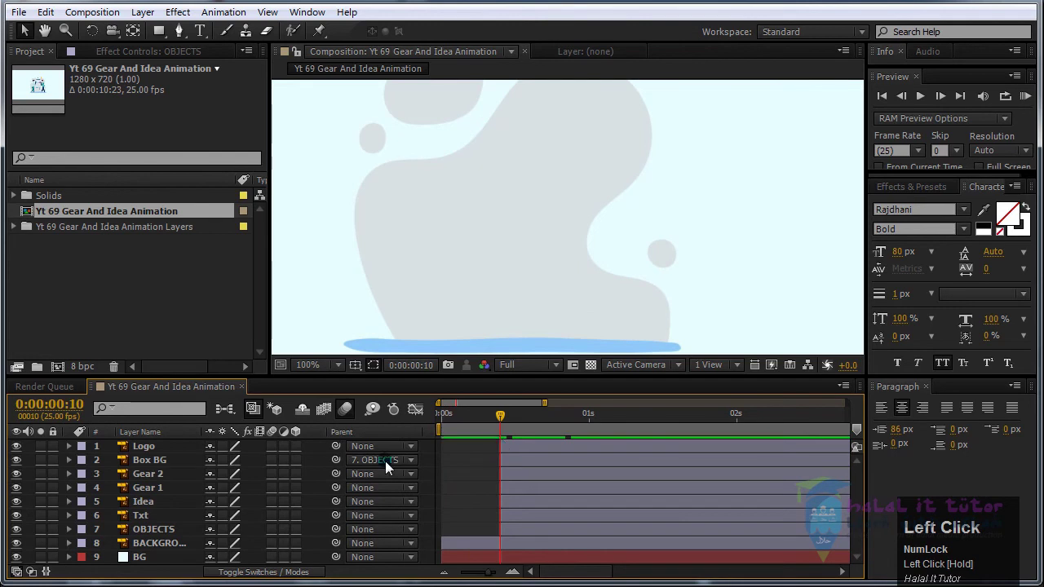
{"action": "mouse_move", "coordinate": [584, 264]}
{"action": "left_mouse_down"}
{"action": "mouse_move", "coordinate": [609, 254]}
{"action": "mouse_move", "coordinate": [594, 267]}
{"action": "left_mouse_up"}
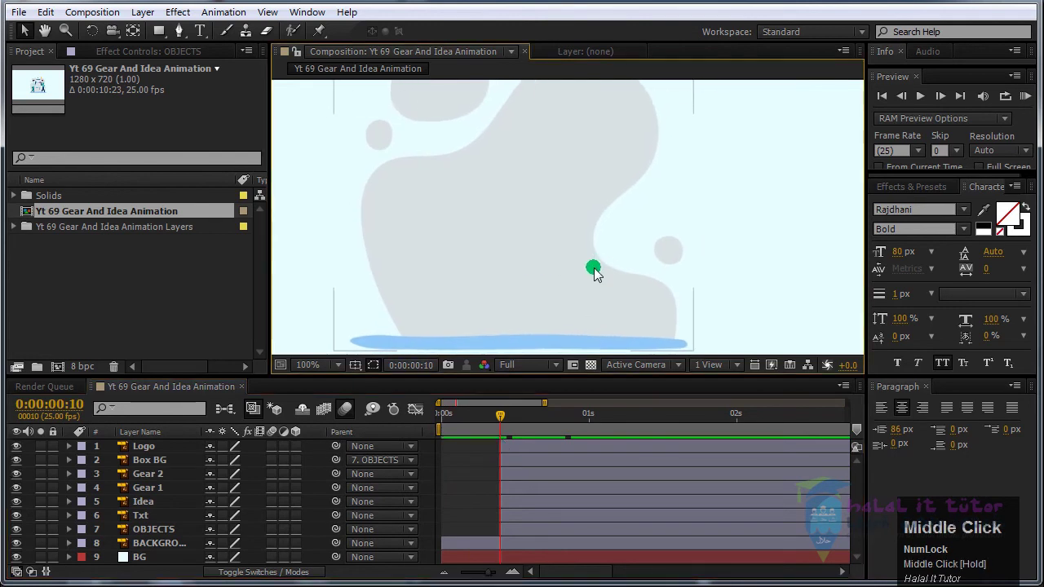
{"action": "scroll", "coordinate": [591, 268], "scroll_direction": "down", "scroll_amount": 1}
{"action": "scroll", "coordinate": [592, 268], "scroll_direction": "up", "scroll_amount": 1}
{"action": "scroll", "coordinate": [592, 269], "scroll_direction": "down", "scroll_amount": 1}
{"action": "scroll", "coordinate": [592, 268], "scroll_direction": "up", "scroll_amount": 1}
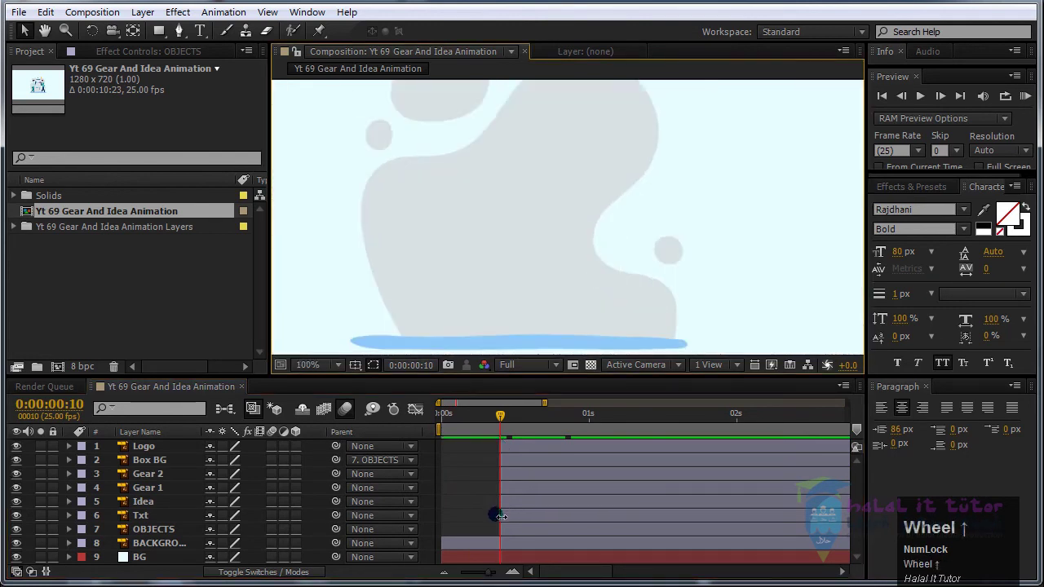
Step: Shift the Box BG, Gear 2, Gear 1, Idea and Txt layers to start at about 0:00:00:20
{"action": "left_click", "coordinate": [152, 529]}
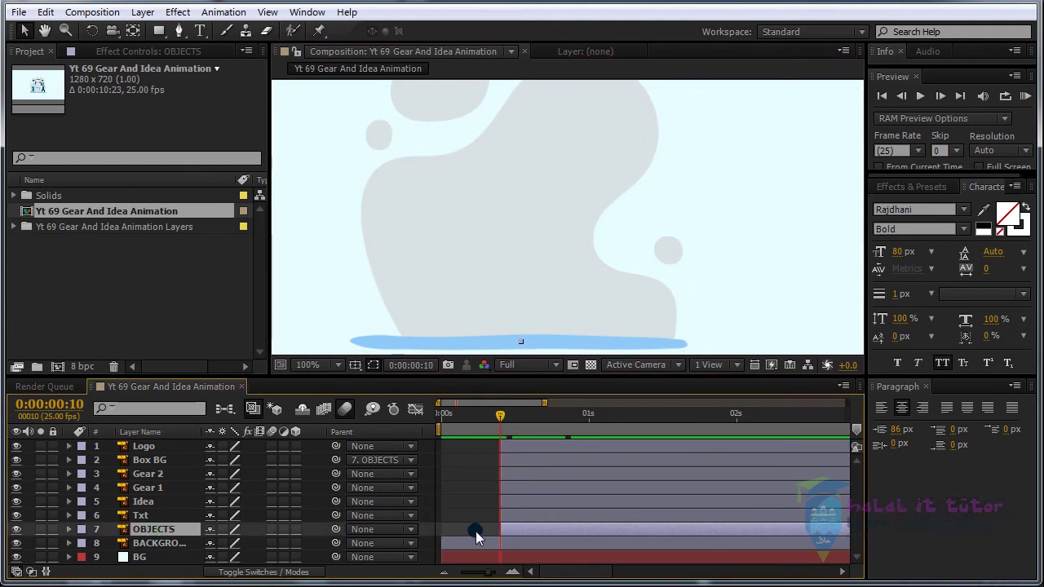
{"action": "left_click", "coordinate": [516, 513]}
{"action": "left_click", "coordinate": [517, 463], "text": "shift"}
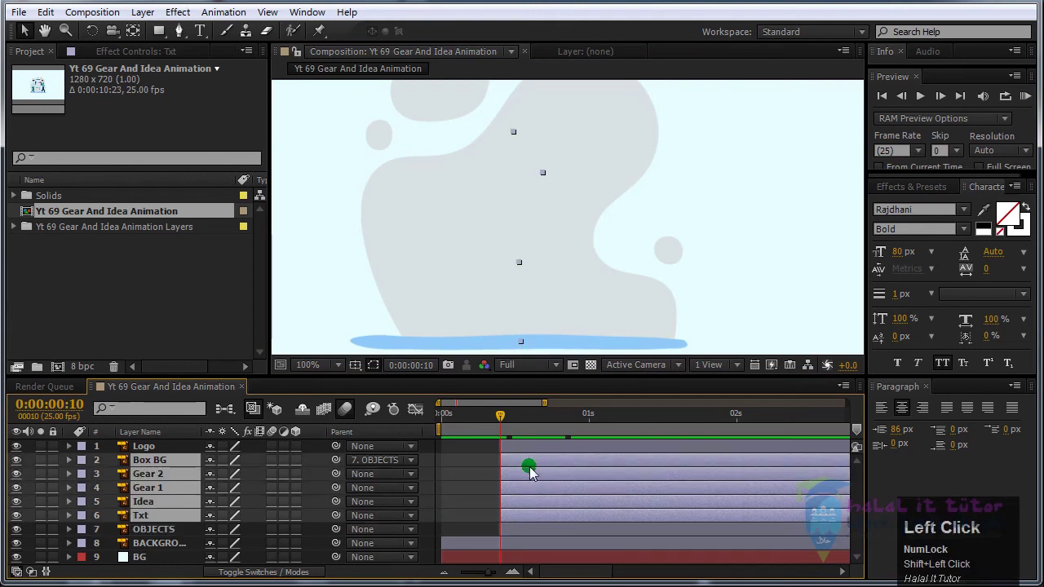
{"action": "left_click_drag", "start_coordinate": [536, 463], "coordinate": [592, 473]}
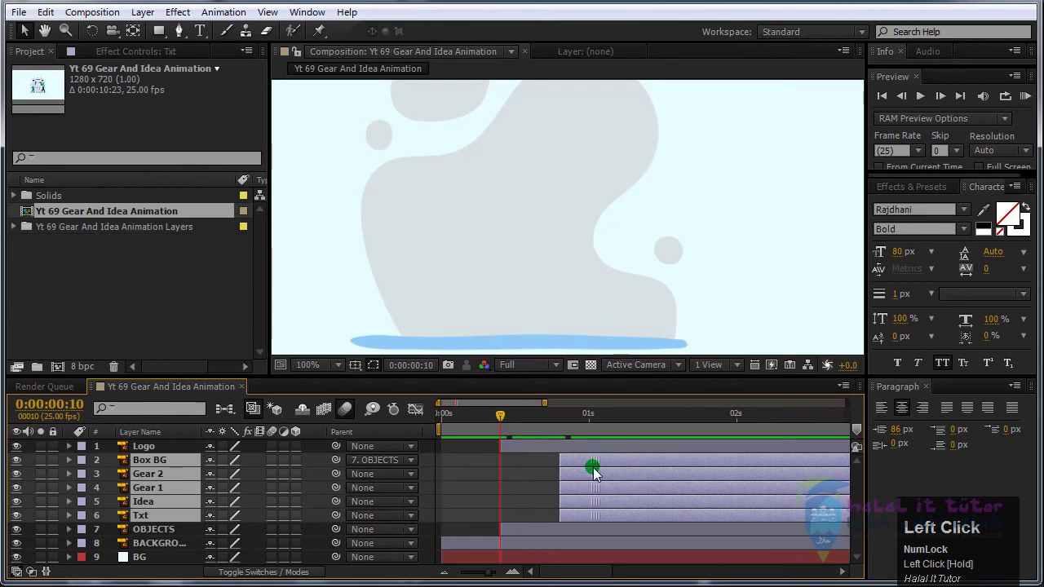
Step: Move Box BG back to start with OBJECTS at 0:00:00:10 and shift Logo to start at about 0:00:00:20
{"action": "left_click", "coordinate": [532, 534]}
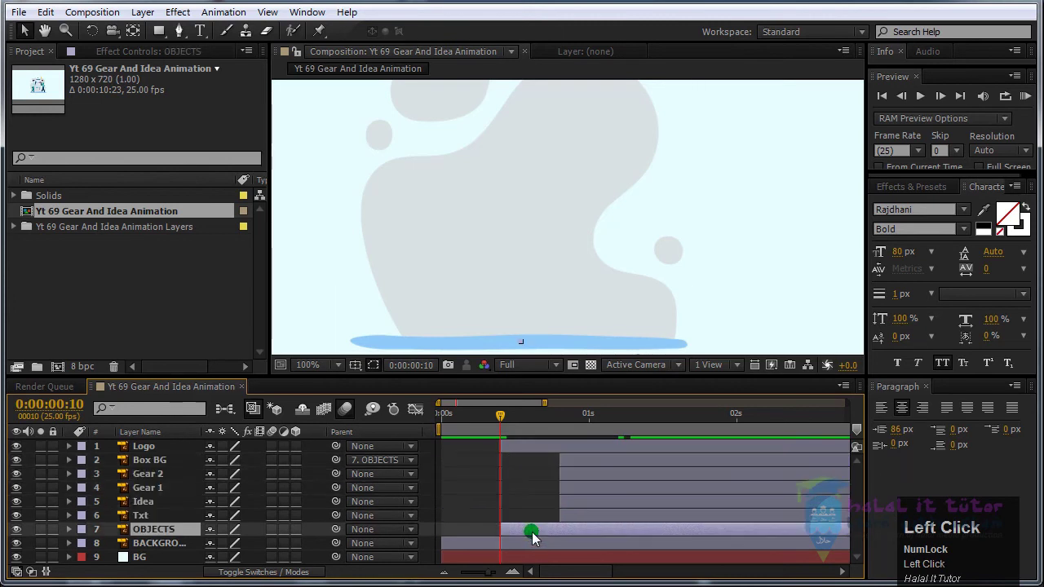
{"action": "left_click", "coordinate": [163, 531]}
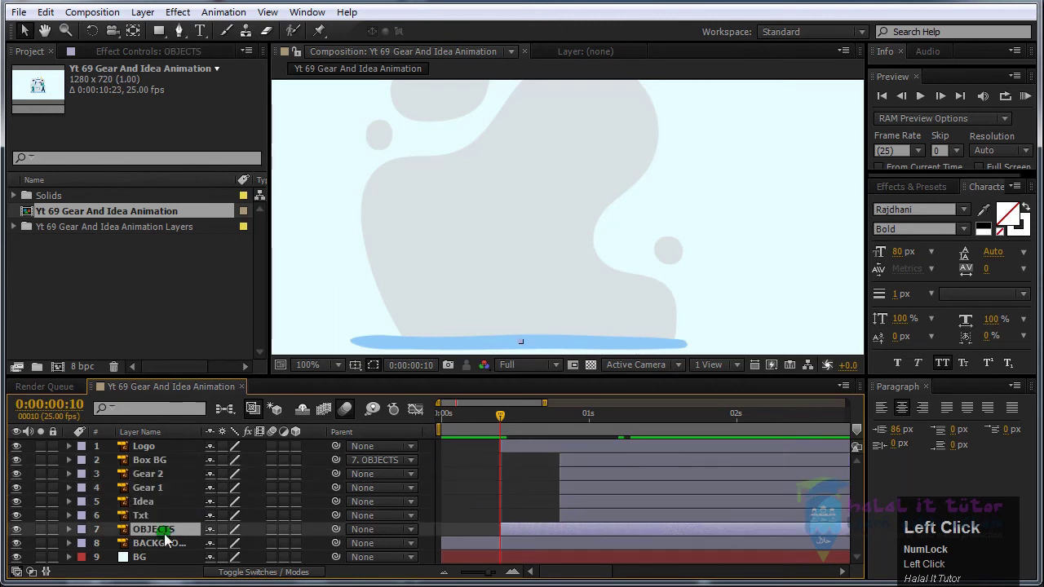
{"action": "left_click", "coordinate": [147, 460]}
{"action": "left_click", "coordinate": [152, 448]}
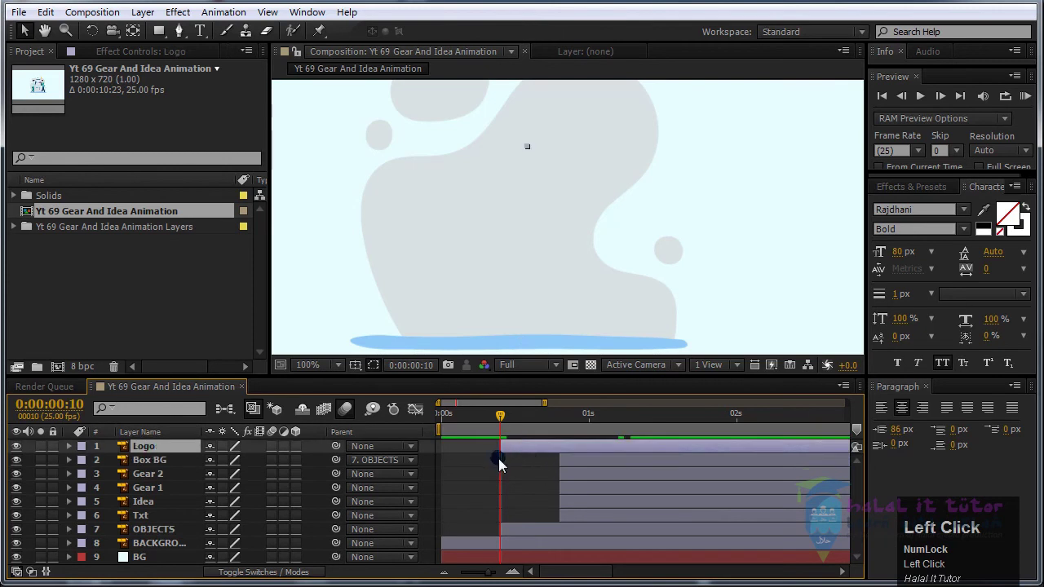
{"action": "left_click_drag", "start_coordinate": [610, 460], "coordinate": [554, 467]}
{"action": "left_click_drag", "start_coordinate": [518, 437], "coordinate": [588, 448]}
{"action": "left_click_drag", "start_coordinate": [499, 415], "coordinate": [636, 452]}
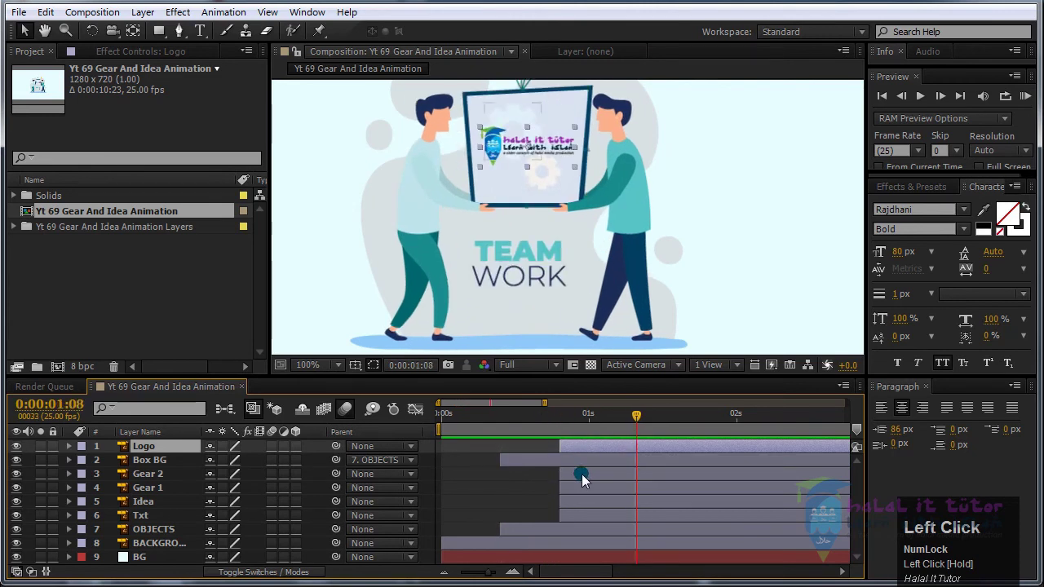
Step: Move the Gear 1 and Gear 2 layers to start at 0:00:00:10 and parent both to OBJECTS
{"action": "left_click", "coordinate": [583, 480]}
{"action": "left_click", "coordinate": [151, 489], "text": "ctrl"}
{"action": "left_click_drag", "start_coordinate": [566, 494], "coordinate": [506, 486]}
{"action": "left_click_drag", "start_coordinate": [505, 418], "coordinate": [576, 417]}
{"action": "left_click", "coordinate": [517, 120]}
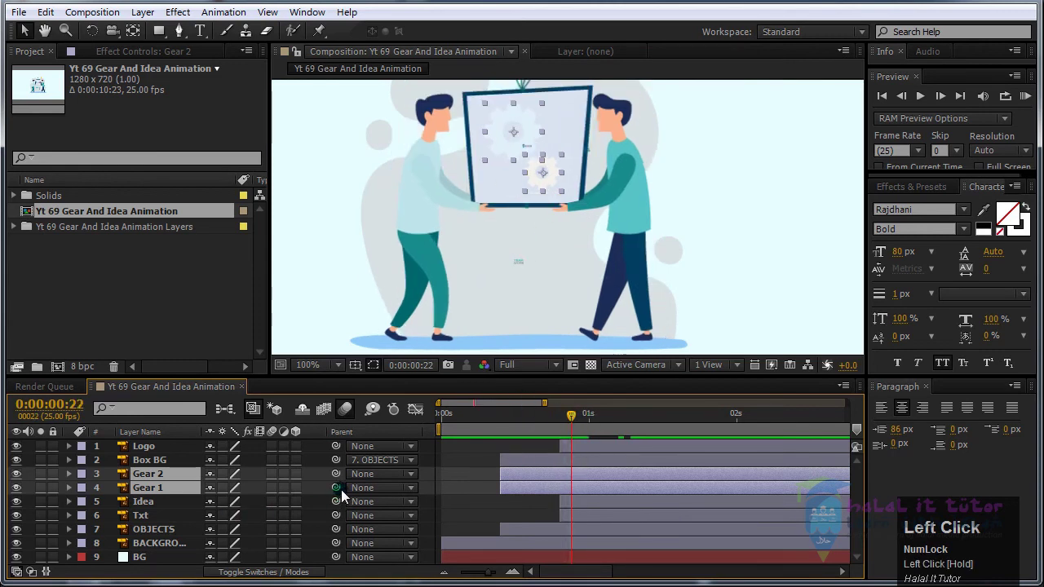
{"action": "left_click_drag", "start_coordinate": [336, 473], "coordinate": [154, 528]}
{"action": "left_click_drag", "start_coordinate": [528, 413], "coordinate": [615, 428]}
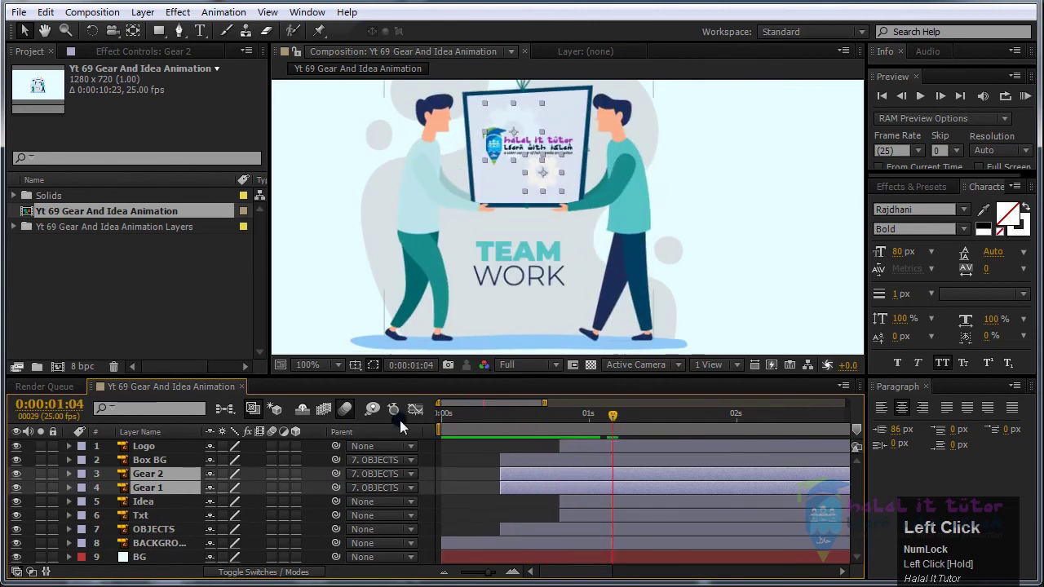
Step: Add the expression time*85 to the Rotation property of the Gear 1 layer
{"action": "left_click", "coordinate": [143, 504]}
{"action": "left_click", "coordinate": [476, 493]}
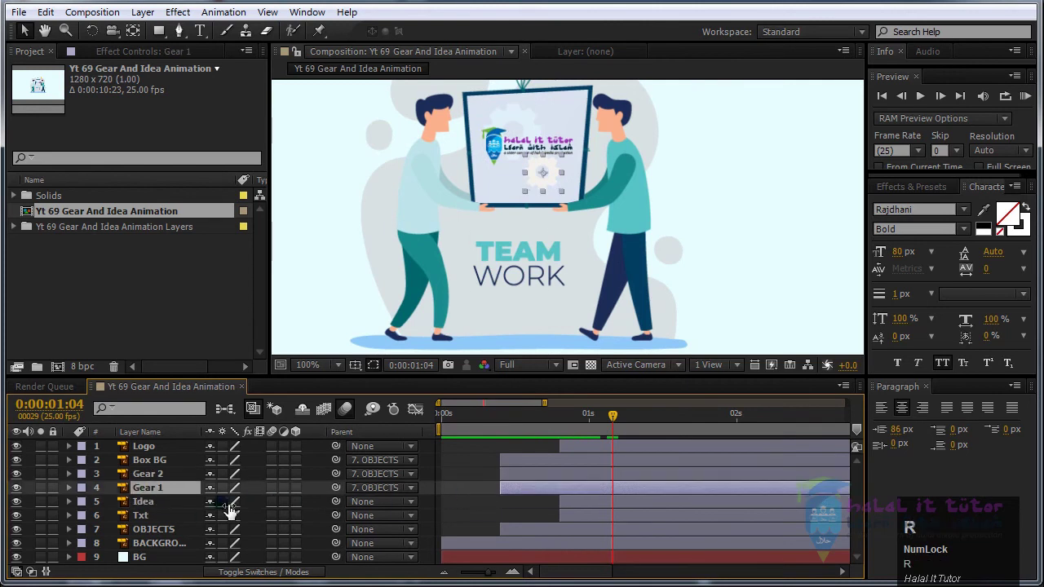
{"action": "key", "text": "r"}
{"action": "key", "text": "alt"}
{"action": "left_click", "coordinate": [111, 502], "text": "alt"}
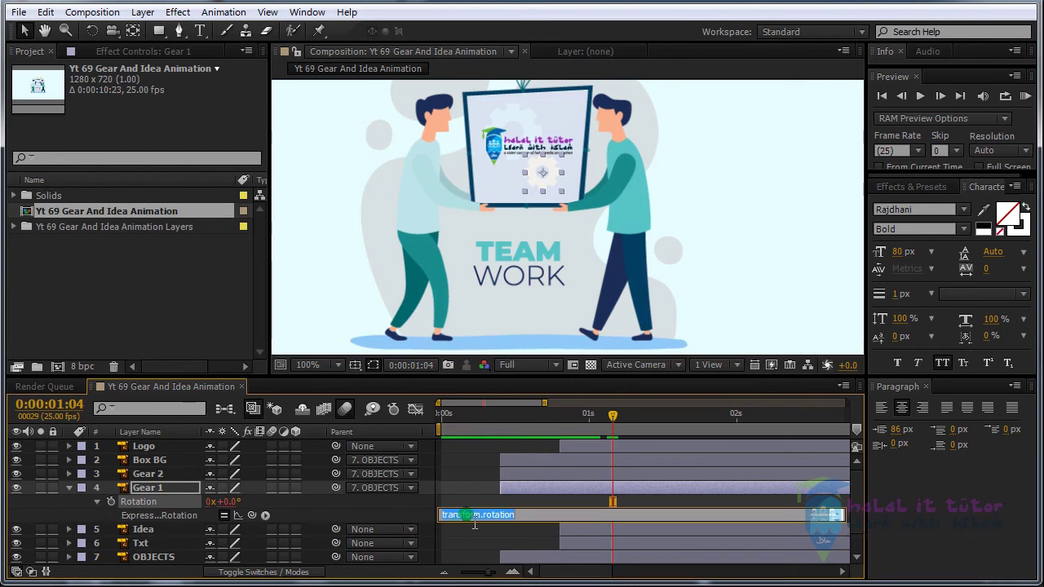
{"action": "type", "text": "time*"}
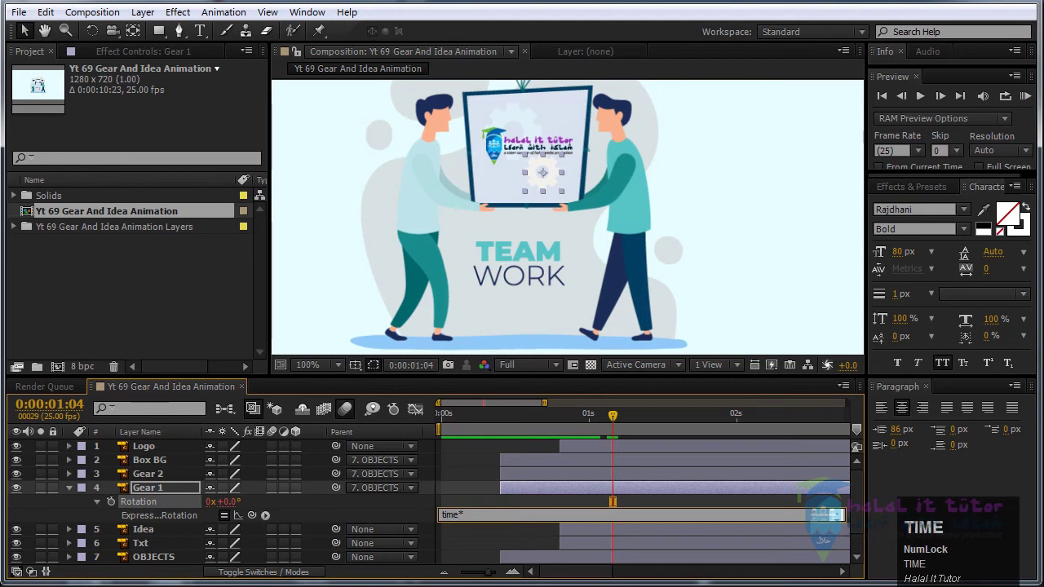
{"action": "left_click", "coordinate": [466, 515]}
{"action": "left_click", "coordinate": [467, 516]}
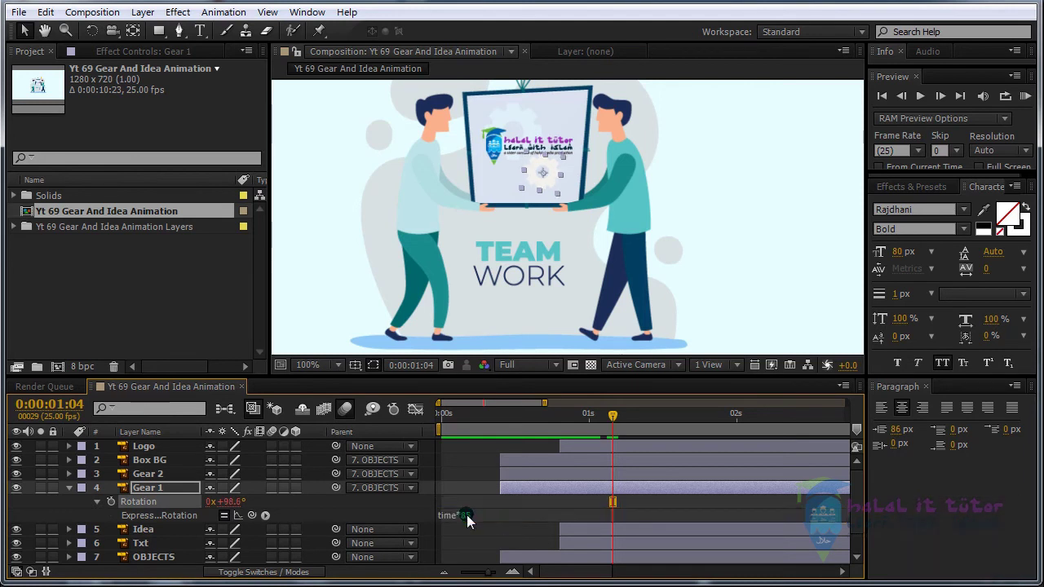
Step: Copy Gear 1's rotation expression to Gear 2's Rotation and make it negative as time*-85
{"action": "left_click", "coordinate": [148, 473]}
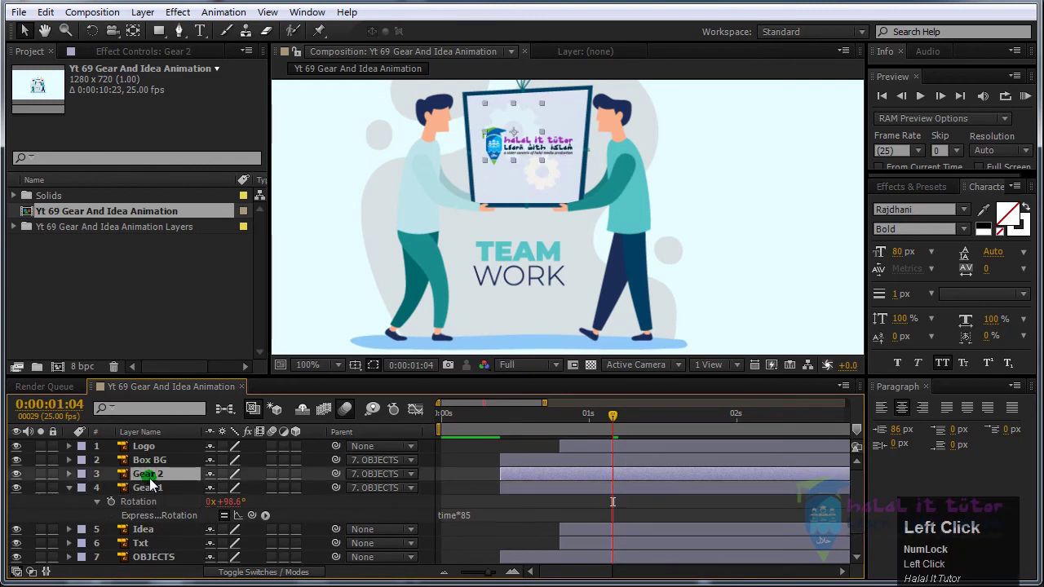
{"action": "left_click", "coordinate": [449, 514]}
{"action": "right_click", "coordinate": [449, 514]}
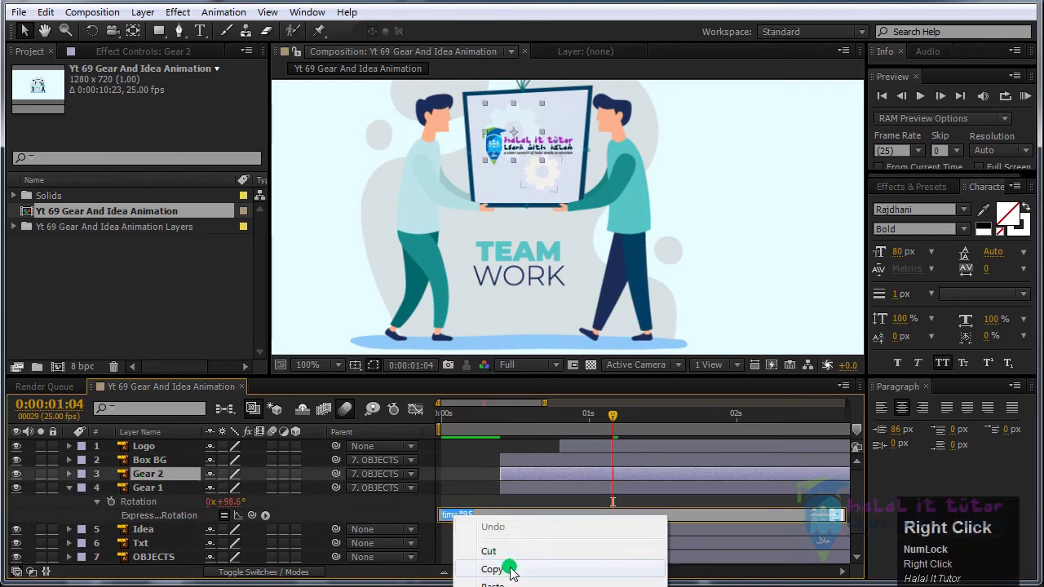
{"action": "left_click", "coordinate": [489, 565]}
{"action": "left_click", "coordinate": [152, 475]}
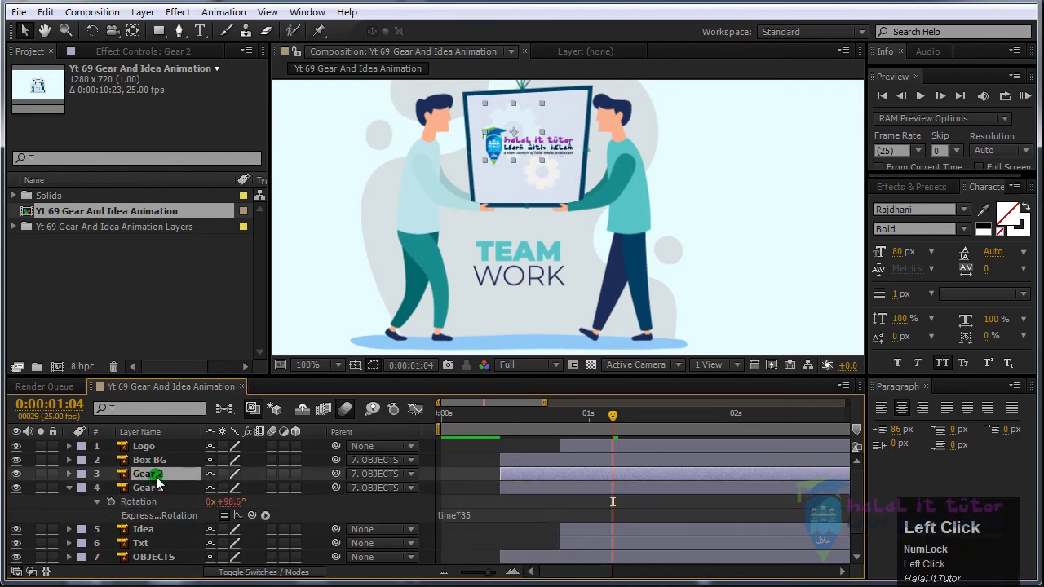
{"action": "key", "text": "r"}
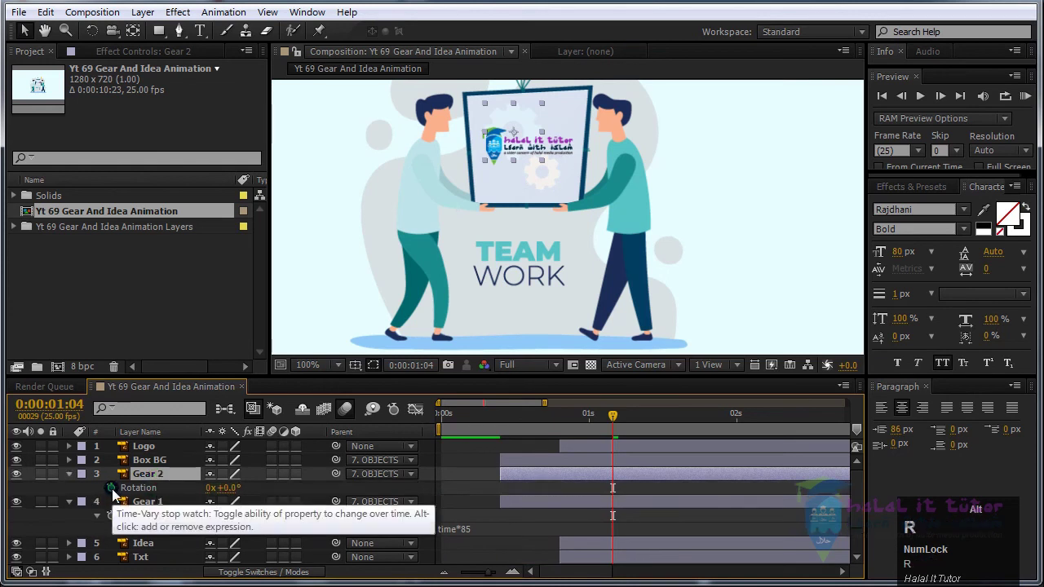
{"action": "left_click", "coordinate": [111, 487], "text": "alt"}
{"action": "right_click", "coordinate": [506, 504]}
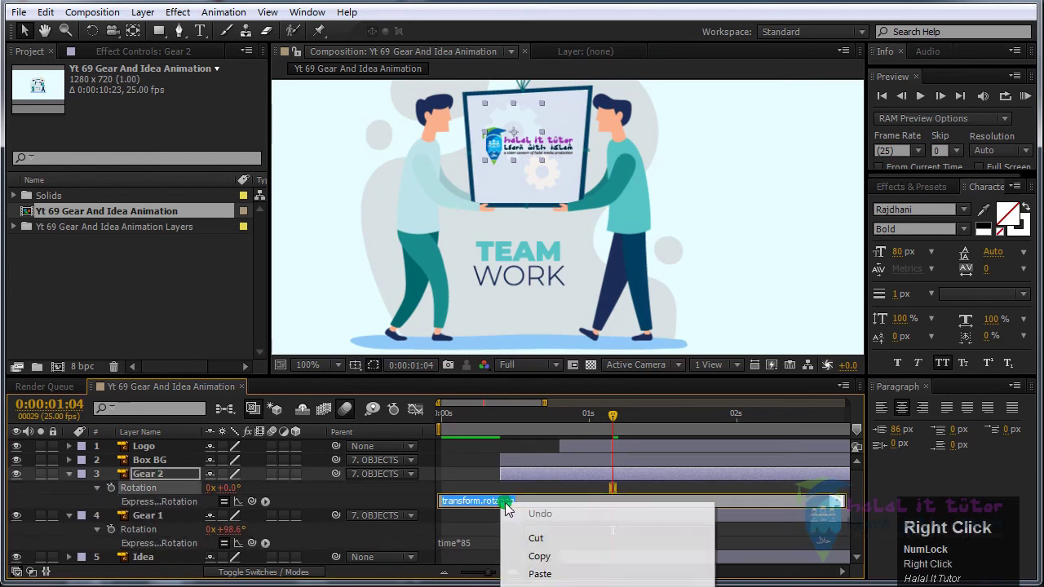
{"action": "left_click", "coordinate": [544, 573]}
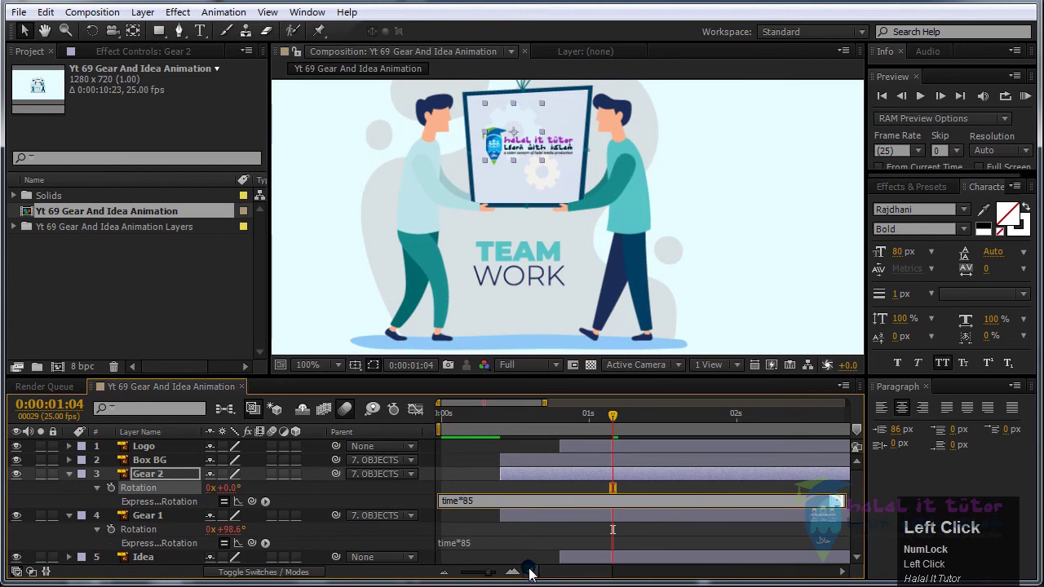
{"action": "left_click", "coordinate": [527, 569]}
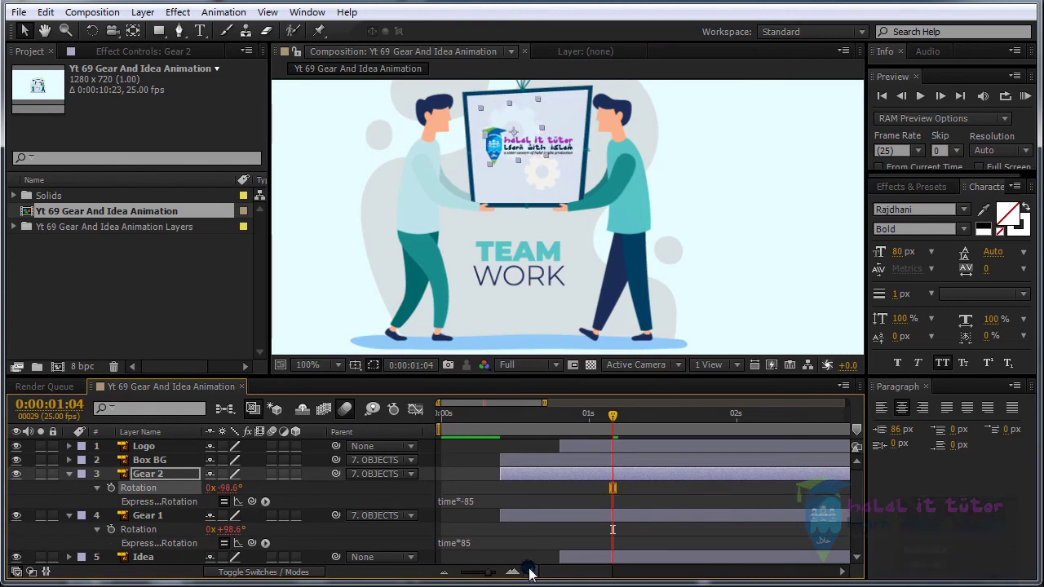
Step: Scrub through the opening of the animation around 0:00:00:10 to 0:00:00:20 to check the gear rotation and object pops
{"action": "left_click", "coordinate": [494, 414]}
{"action": "left_click_drag", "start_coordinate": [495, 414], "coordinate": [502, 451]}
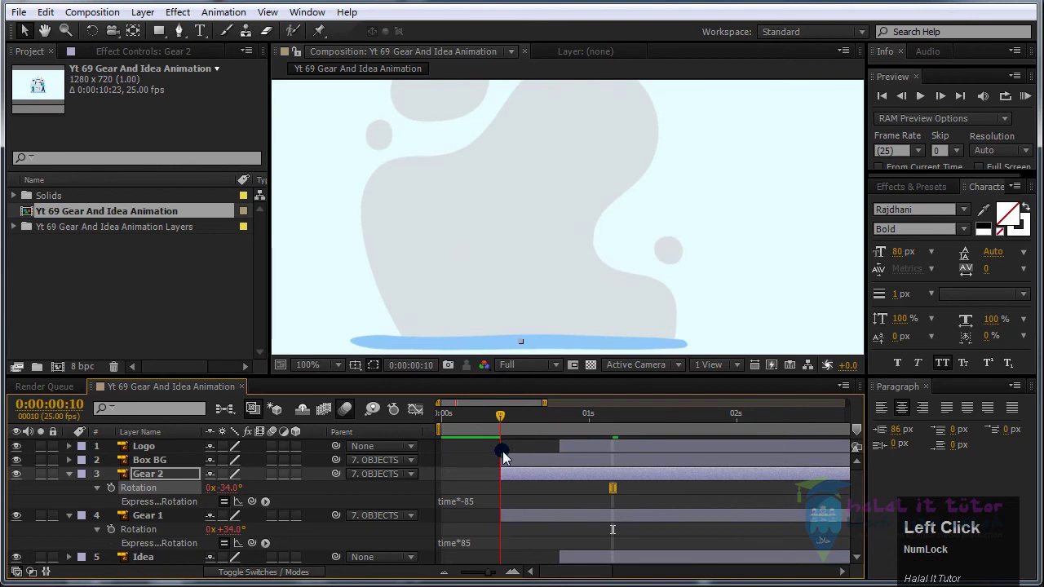
{"action": "left_click_drag", "start_coordinate": [498, 412], "coordinate": [559, 427]}
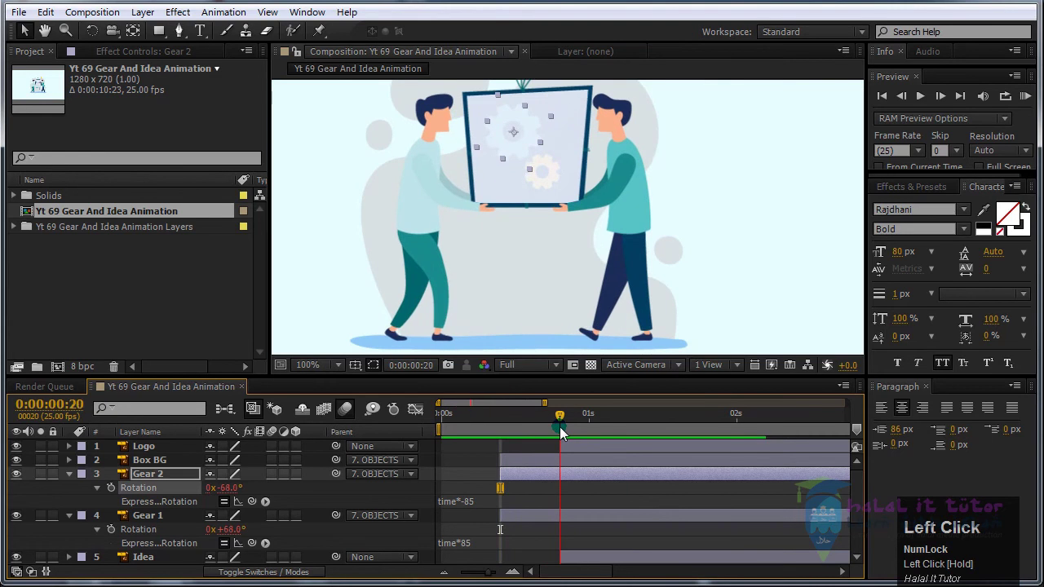
{"action": "scroll", "coordinate": [533, 175], "scroll_direction": "down", "scroll_amount": 1}
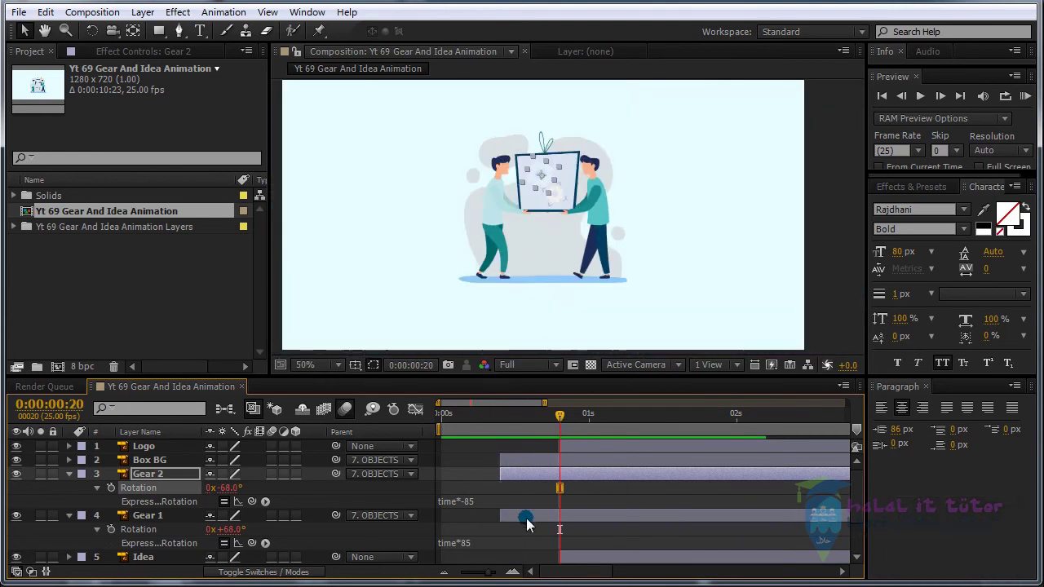
{"action": "left_click_drag", "start_coordinate": [556, 416], "coordinate": [559, 437]}
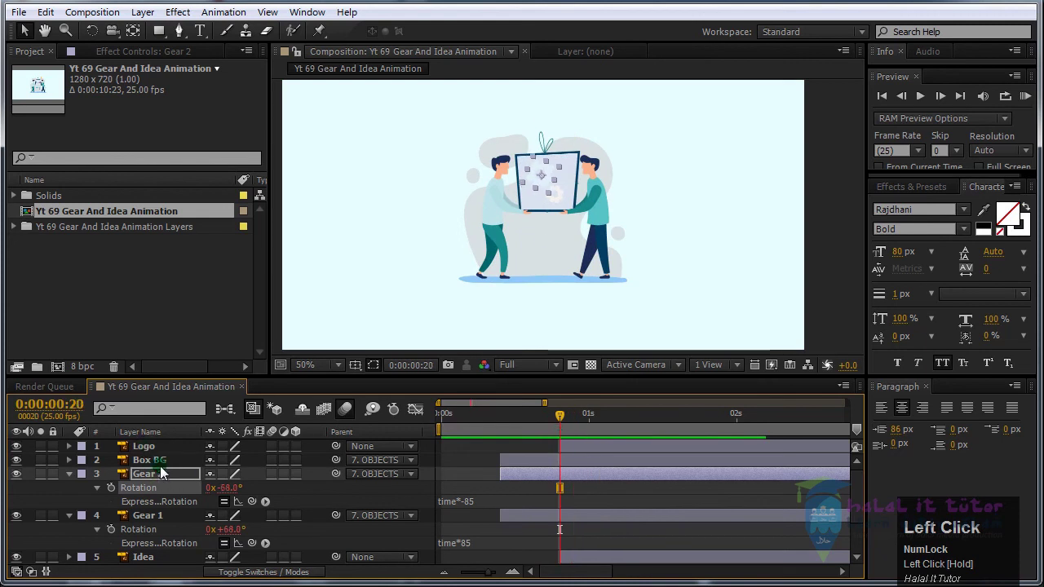
Step: Shift the Txt layer to start at 0:00:01:00
{"action": "scroll", "coordinate": [171, 513], "scroll_direction": "down", "scroll_amount": 2}
{"action": "left_click", "coordinate": [143, 514]}
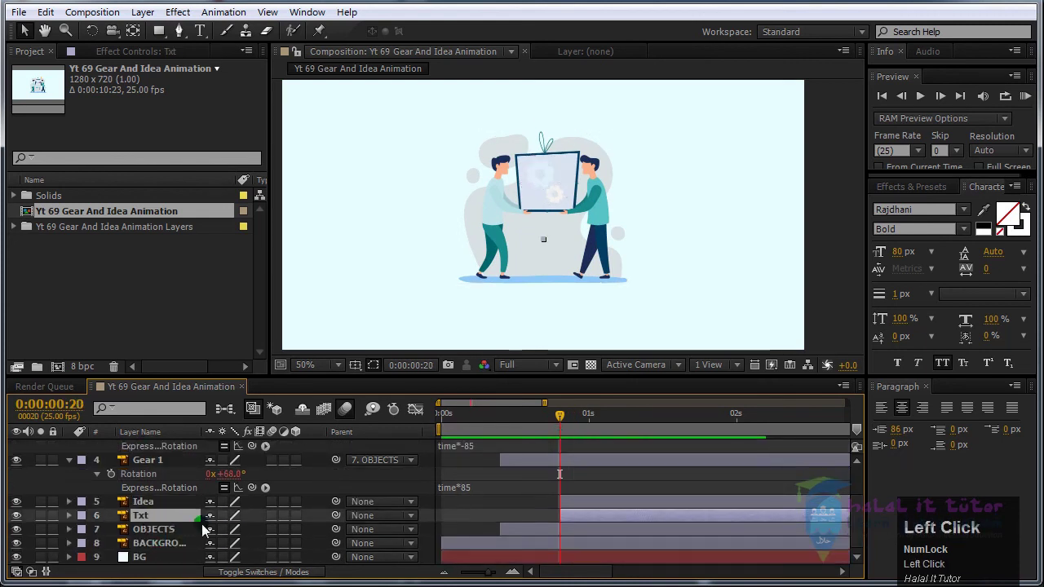
{"action": "left_click_drag", "start_coordinate": [584, 516], "coordinate": [624, 513]}
{"action": "mouse_move", "coordinate": [587, 421]}
{"action": "left_mouse_down"}
{"action": "mouse_move", "coordinate": [549, 426]}
{"action": "mouse_move", "coordinate": [571, 428]}
{"action": "left_mouse_up"}
{"action": "left_click_drag", "start_coordinate": [632, 519], "coordinate": [608, 518]}
{"action": "left_click_drag", "start_coordinate": [572, 425], "coordinate": [589, 426]}
{"action": "left_click_drag", "start_coordinate": [618, 515], "coordinate": [611, 516]}
Step: Set the current time to 0:00:01:20 and shift the Idea layer to start there
{"action": "left_click_drag", "start_coordinate": [588, 420], "coordinate": [706, 450]}
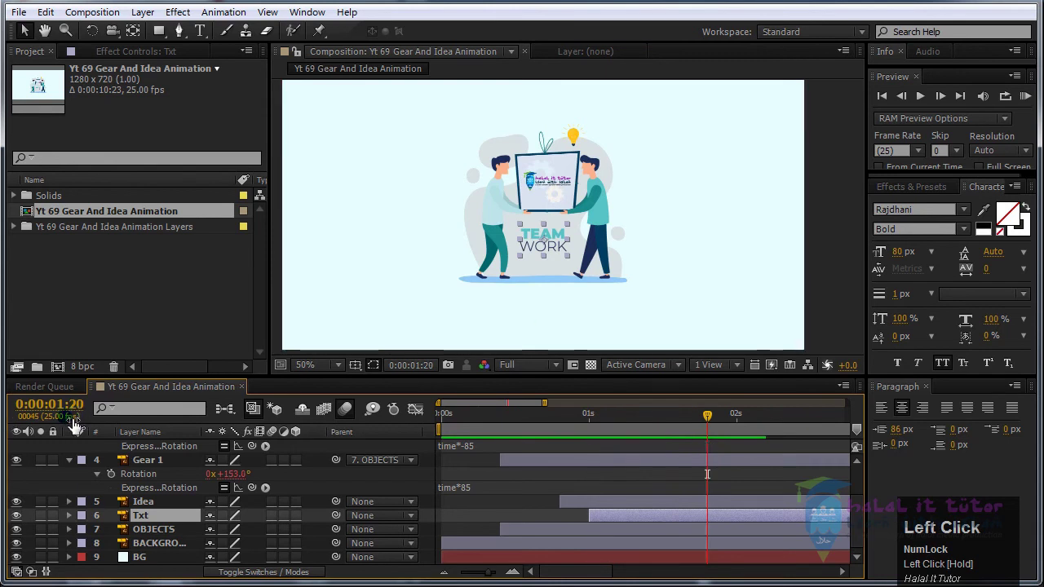
{"action": "left_click", "coordinate": [571, 137]}
{"action": "left_click", "coordinate": [604, 503]}
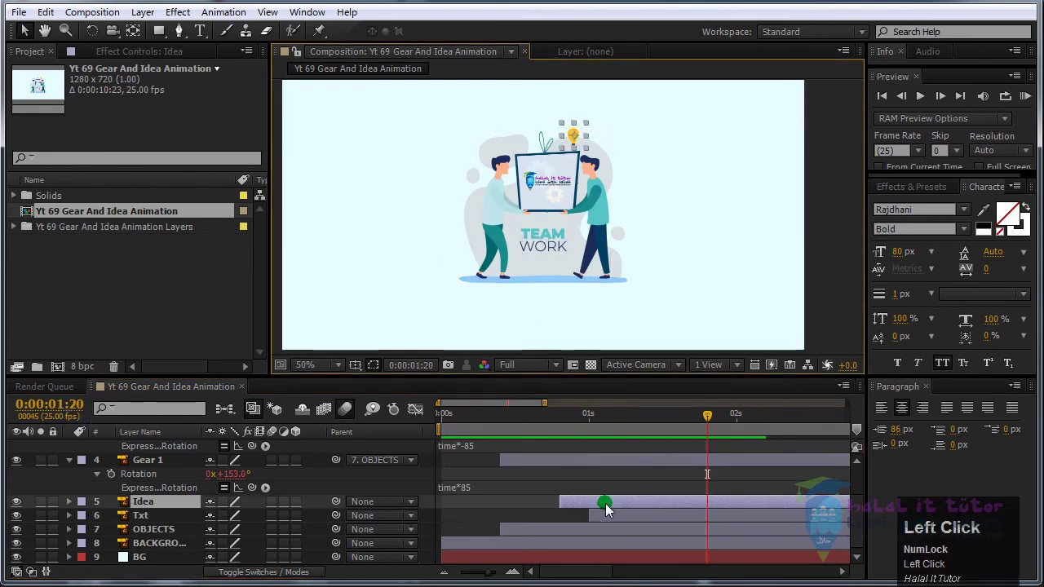
{"action": "left_click_drag", "start_coordinate": [604, 504], "coordinate": [740, 505]}
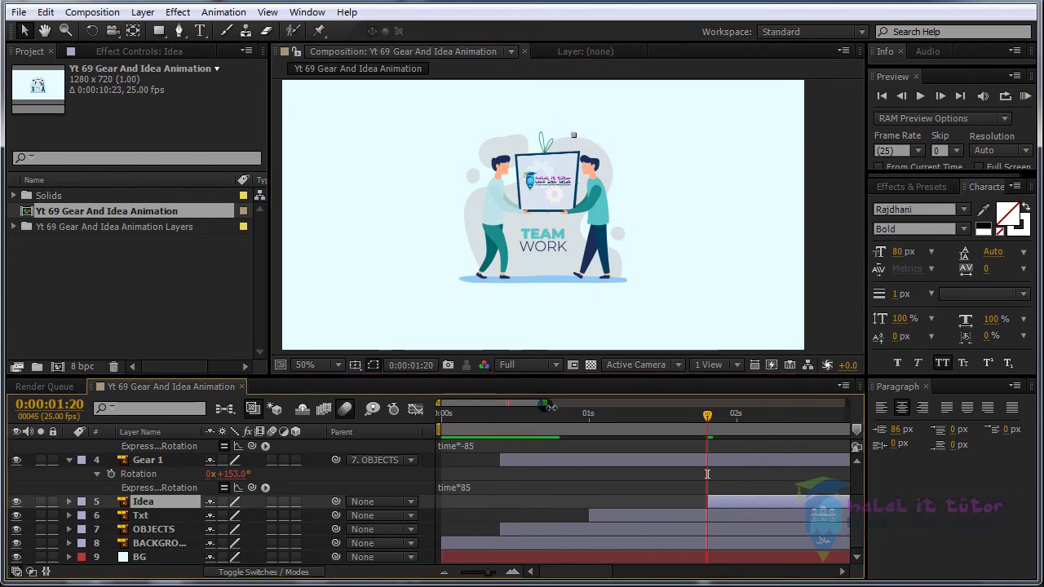
Step: Check the staggered animation over a longer time range and collapse the rotation properties of Gear 1 and Gear 2
{"action": "left_click_drag", "start_coordinate": [544, 402], "coordinate": [586, 404]}
{"action": "left_click_drag", "start_coordinate": [500, 434], "coordinate": [731, 456]}
{"action": "left_click", "coordinate": [505, 463]}
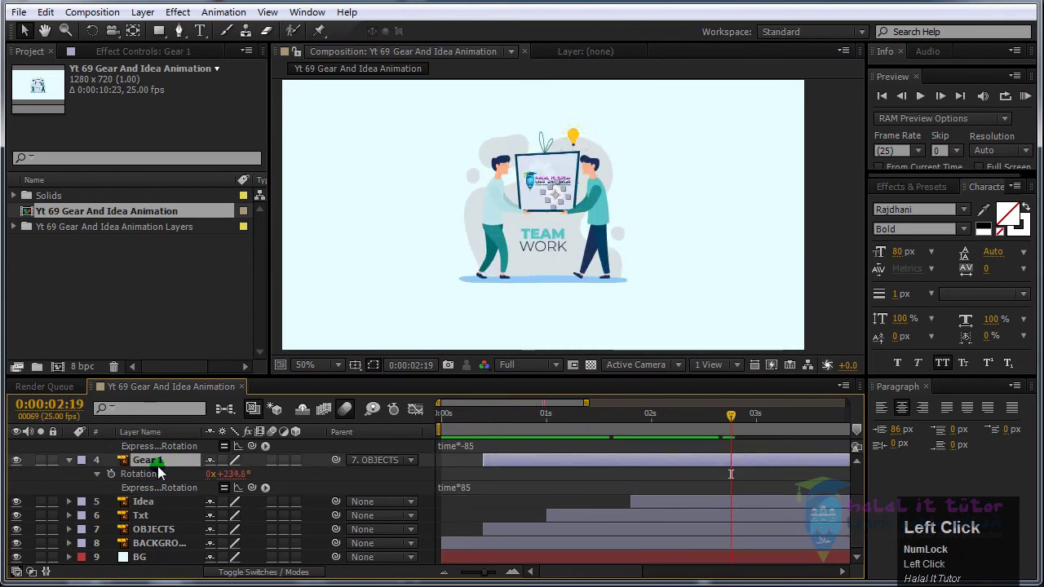
{"action": "scroll", "coordinate": [156, 466], "scroll_direction": "up", "scroll_amount": 1}
{"action": "left_click", "coordinate": [155, 463], "text": "ctrl"}
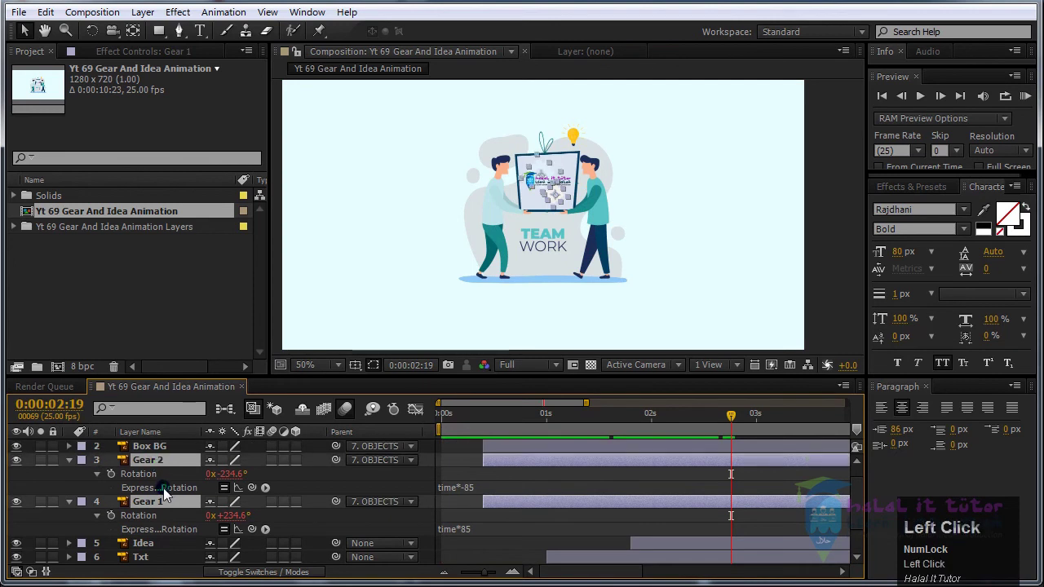
{"action": "key", "text": "e"}
Step: Set the current time to 0:00:04:00 and add a null object to the composition
{"action": "left_click_drag", "start_coordinate": [736, 416], "coordinate": [677, 409]}
{"action": "left_click", "coordinate": [534, 417]}
{"action": "left_click_drag", "start_coordinate": [533, 417], "coordinate": [698, 471]}
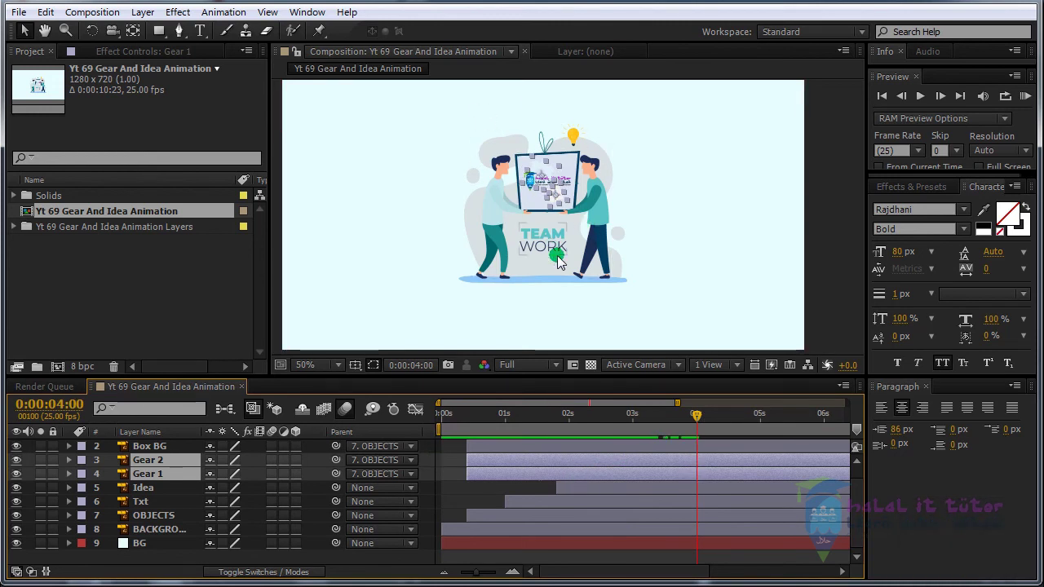
{"action": "left_click", "coordinate": [427, 486]}
{"action": "scroll", "coordinate": [427, 486], "scroll_direction": "up", "scroll_amount": 1}
{"action": "right_click", "coordinate": [427, 486]}
{"action": "mouse_move", "coordinate": [479, 498]}
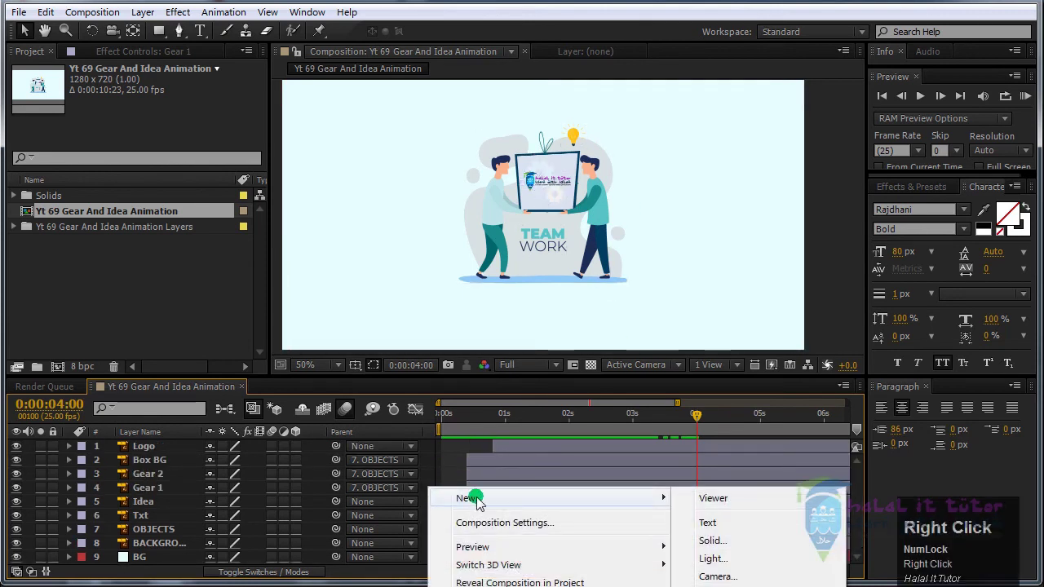
{"action": "left_click", "coordinate": [754, 586]}
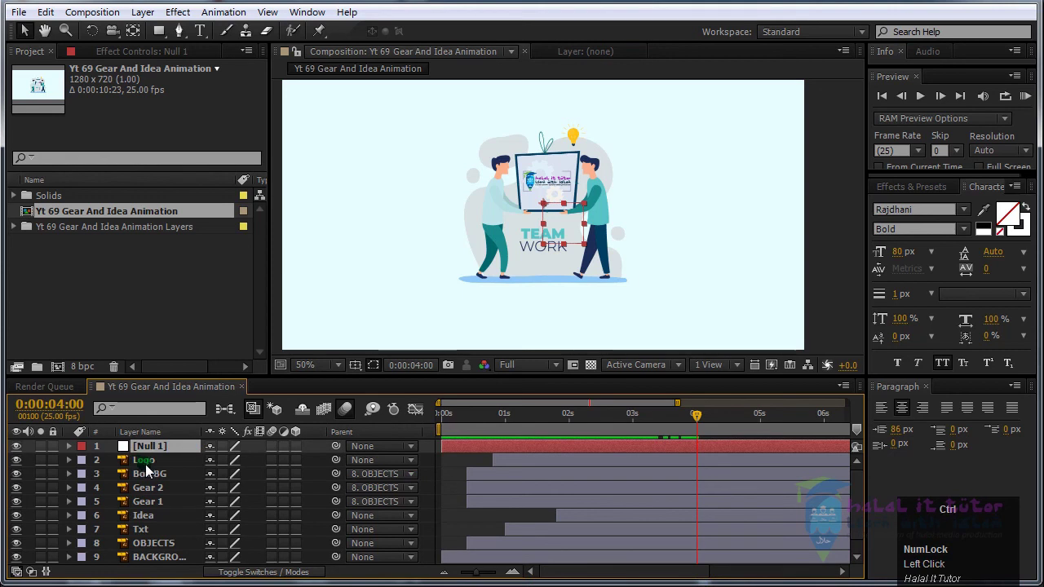
Step: Parent every other layer except Box BG, Gear 2 and Gear 1 to Null 1
{"action": "key", "text": "ctrl+a"}
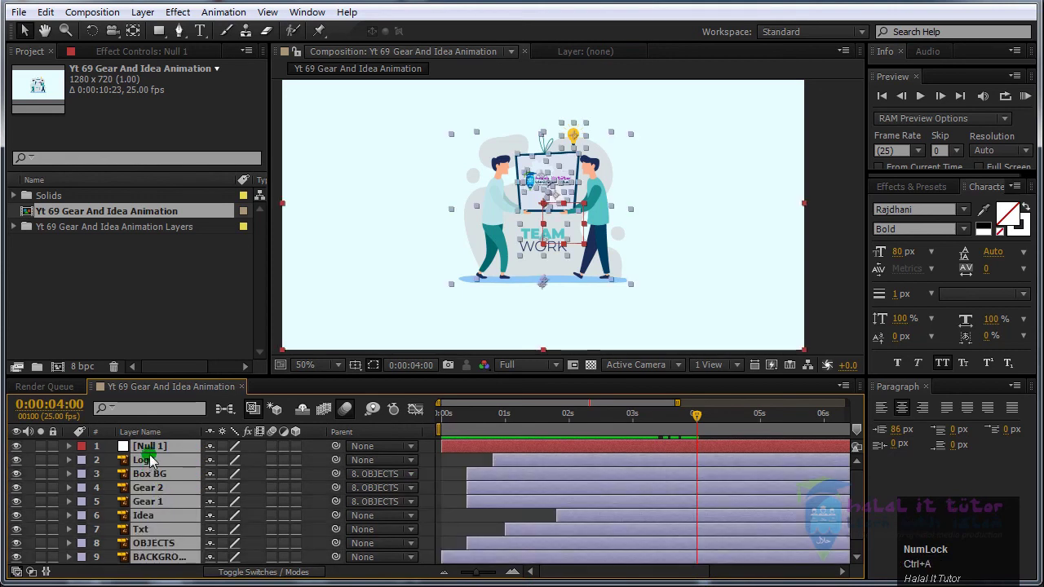
{"action": "left_click", "coordinate": [149, 449], "text": "ctrl"}
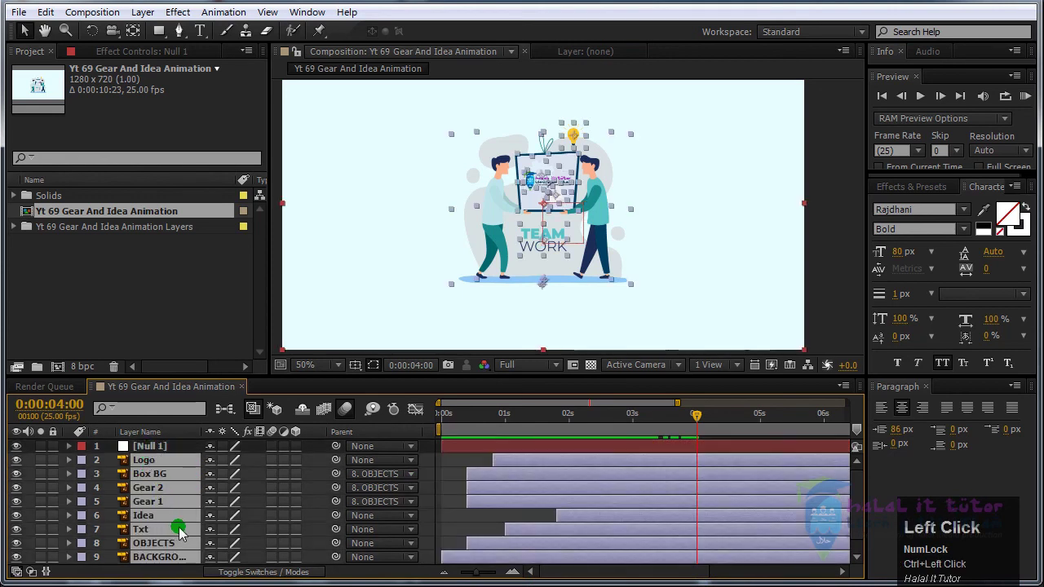
{"action": "left_click", "coordinate": [149, 474], "text": "ctrl"}
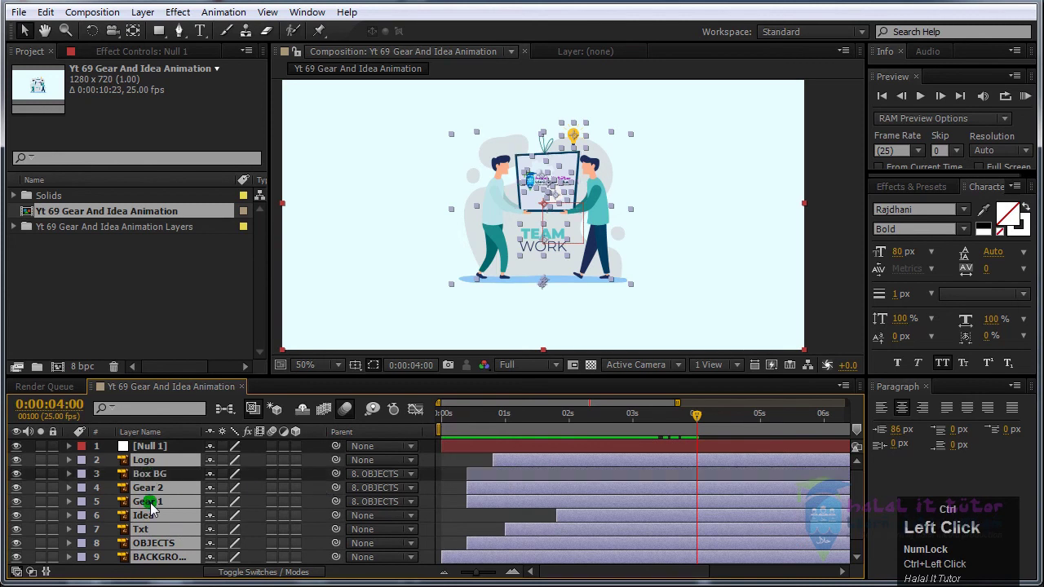
{"action": "left_click", "coordinate": [150, 489], "text": "ctrl"}
{"action": "left_click", "coordinate": [151, 502], "text": "ctrl"}
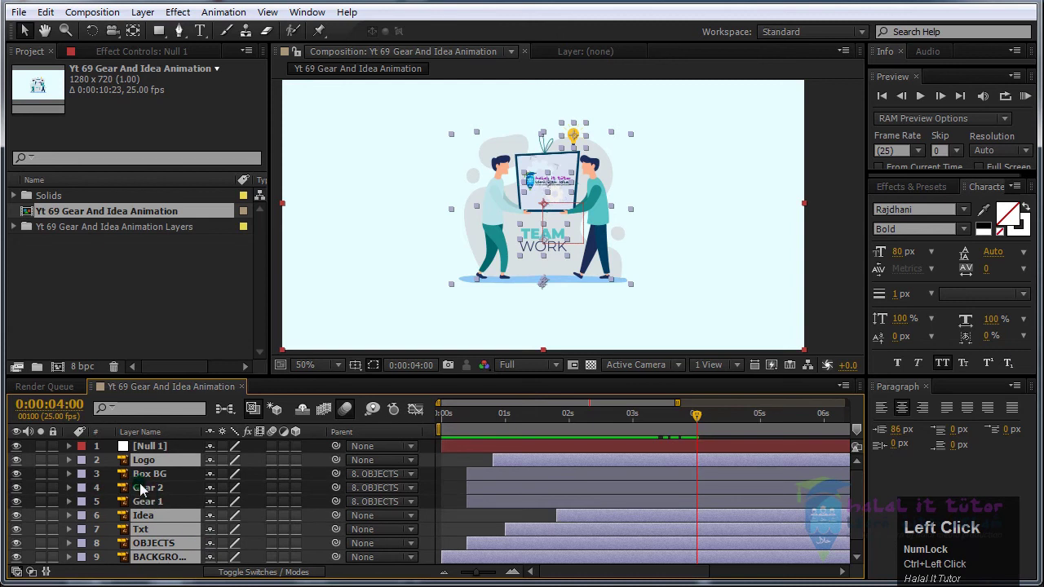
{"action": "scroll", "coordinate": [176, 530], "scroll_direction": "down", "scroll_amount": 1}
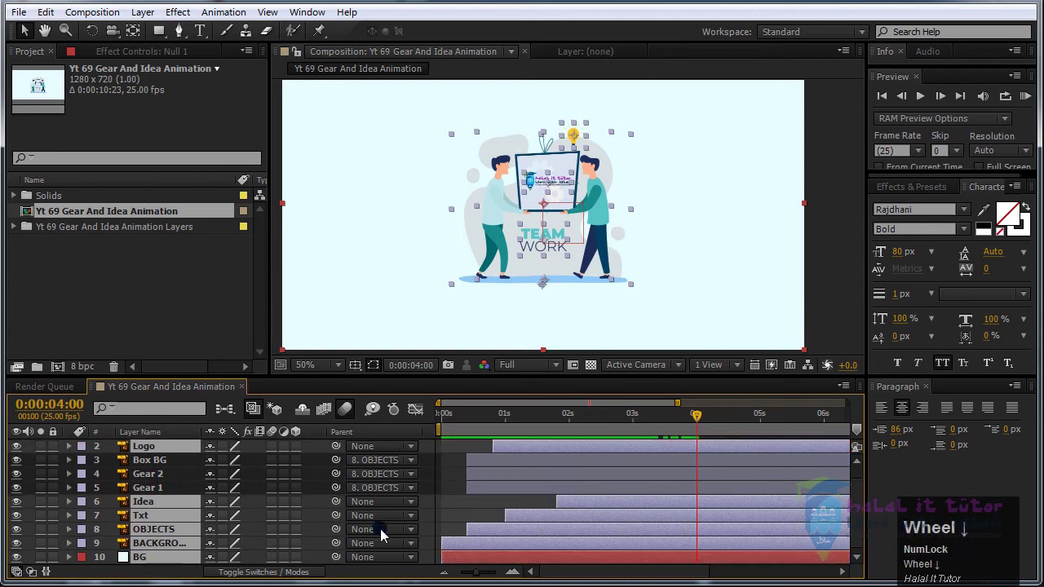
{"action": "scroll", "coordinate": [243, 499], "scroll_direction": "up", "scroll_amount": 1}
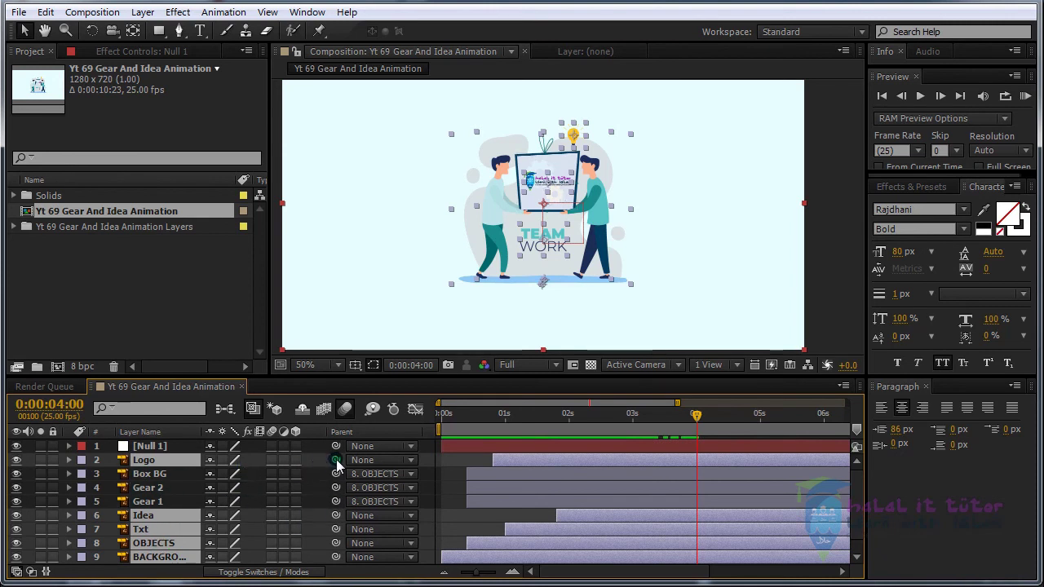
{"action": "left_click_drag", "start_coordinate": [336, 462], "coordinate": [152, 448]}
Step: Try scaling Null 1 up to 170% to test the parented layers, and undo the scale change
{"action": "left_click", "coordinate": [151, 446]}
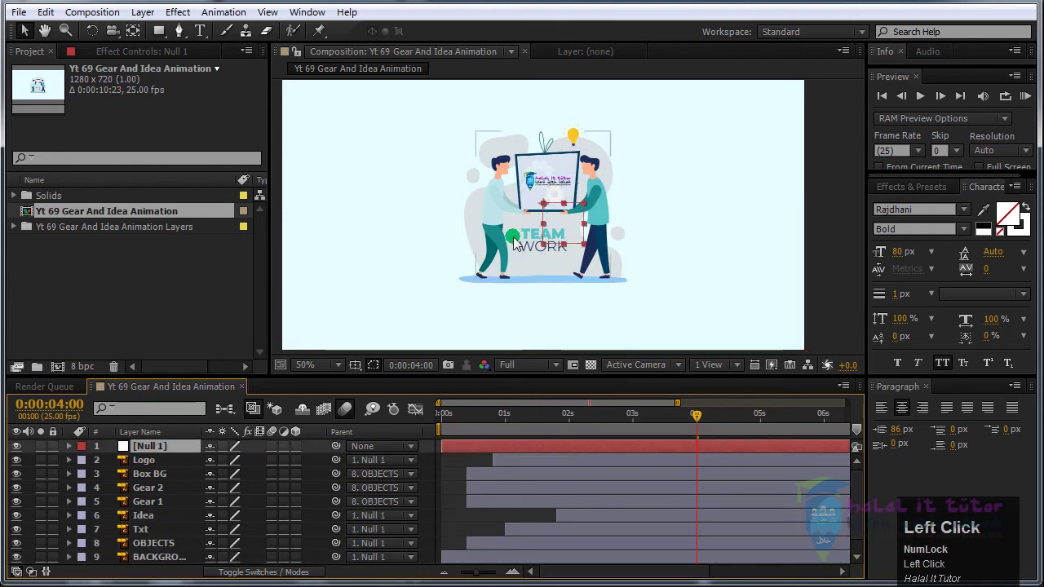
{"action": "left_click", "coordinate": [176, 446]}
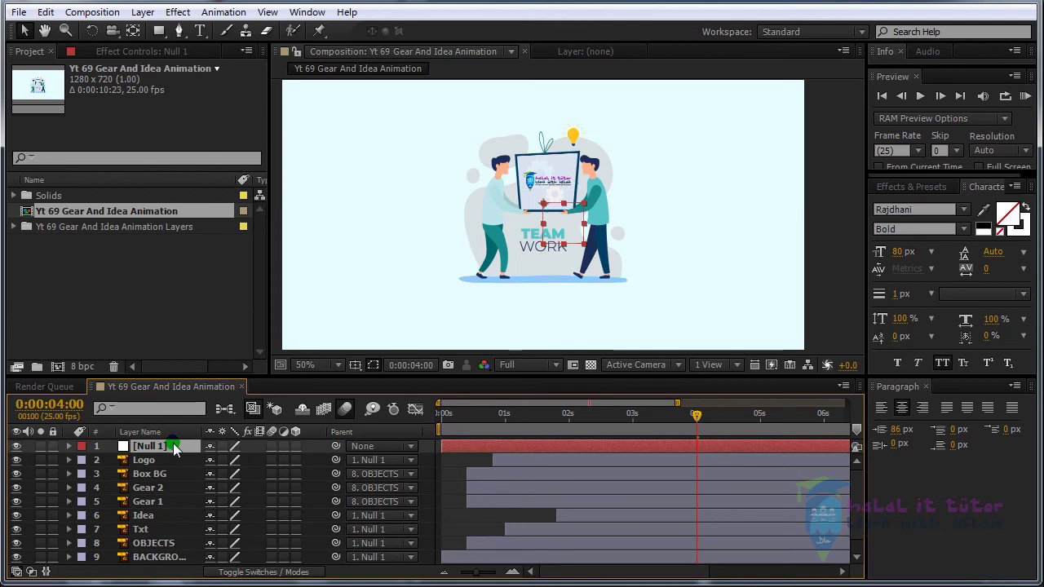
{"action": "key", "text": "s"}
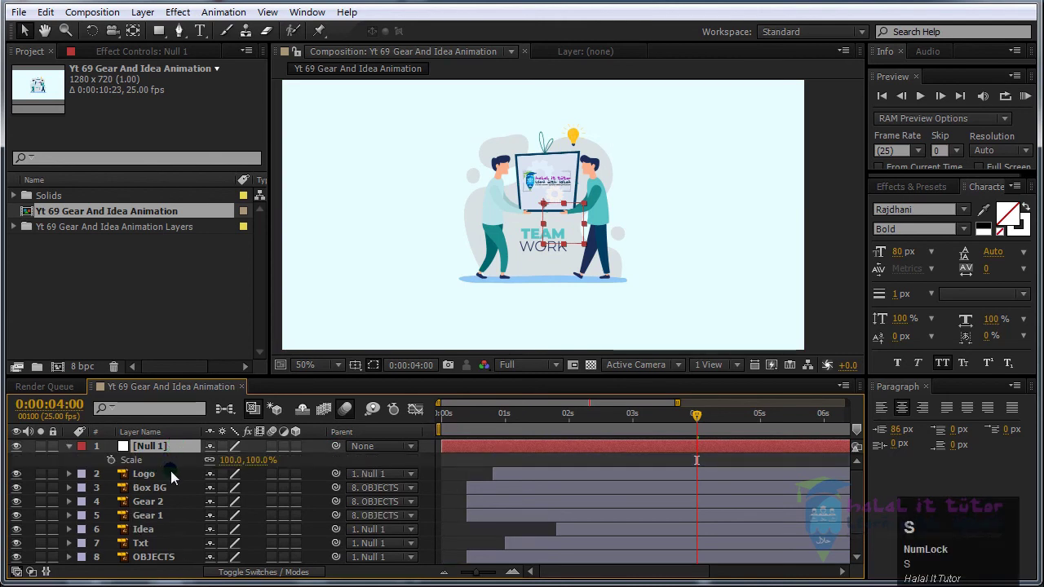
{"action": "left_click_drag", "start_coordinate": [261, 469], "coordinate": [318, 473]}
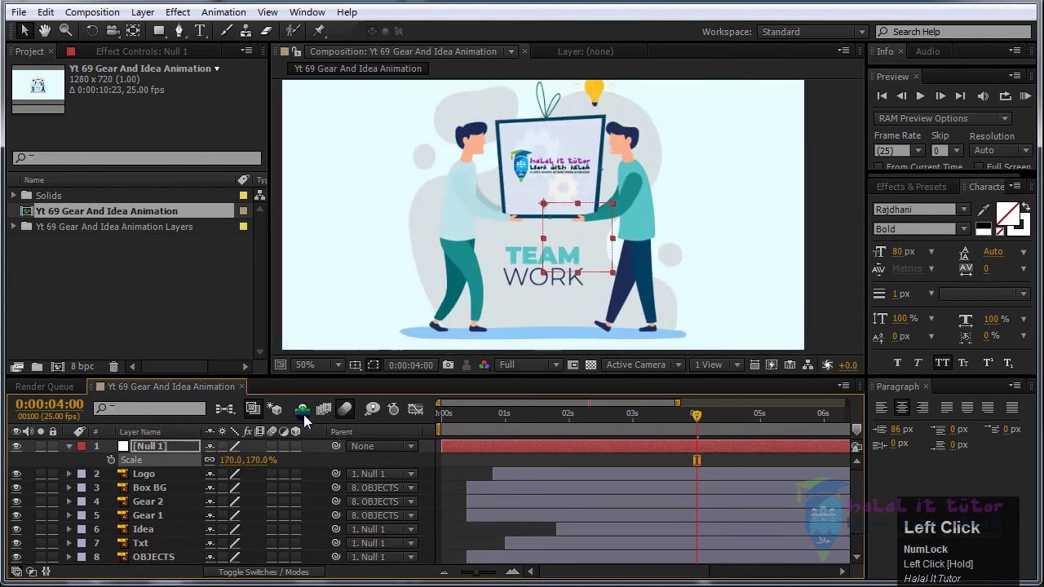
{"action": "key", "text": "ctrl+z"}
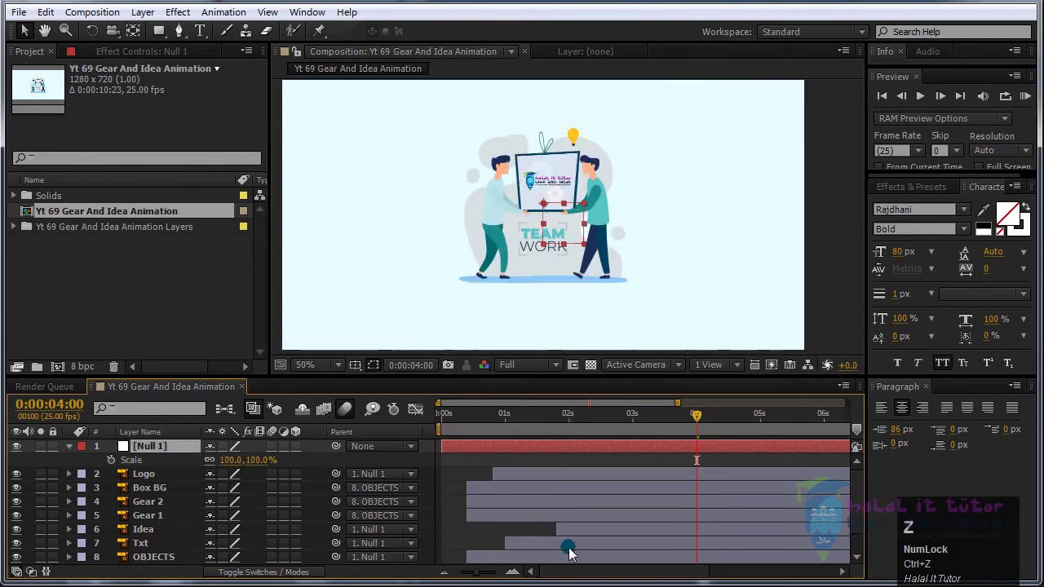
Step: Preview the animation from the beginning of the composition
{"action": "left_click_drag", "start_coordinate": [534, 423], "coordinate": [417, 426]}
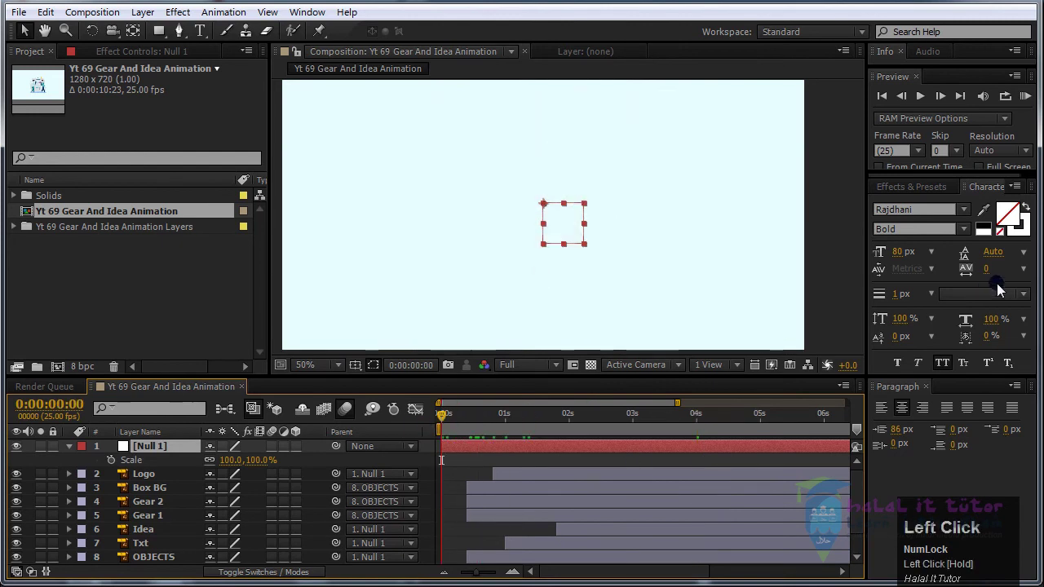
{"action": "left_click", "coordinate": [1025, 96]}
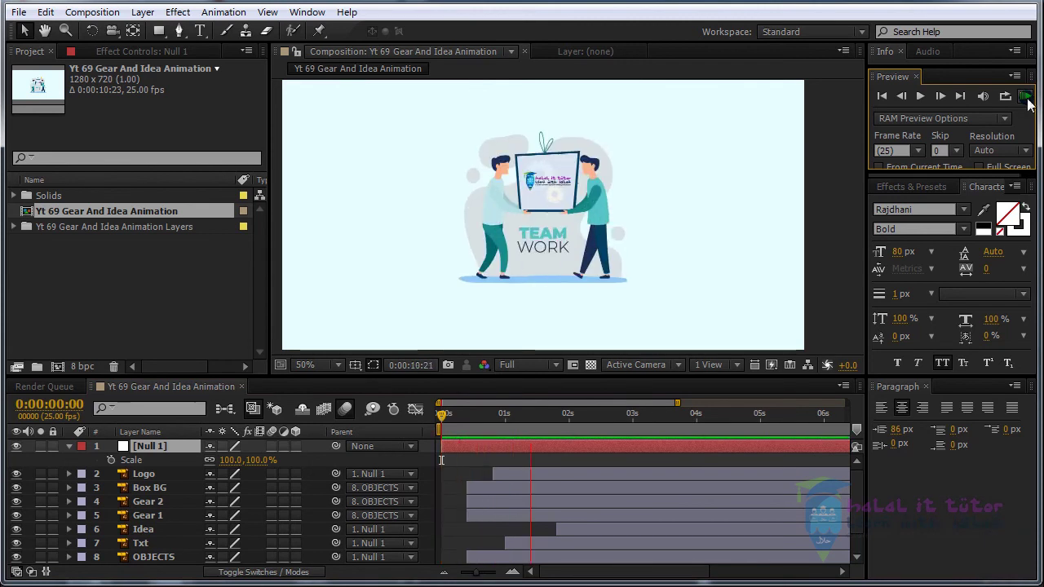
{"action": "left_click", "coordinate": [475, 413]}
Step: Shift the Idea and Txt layers together about 0.7 seconds later in the timeline
{"action": "left_click_drag", "start_coordinate": [444, 415], "coordinate": [506, 441]}
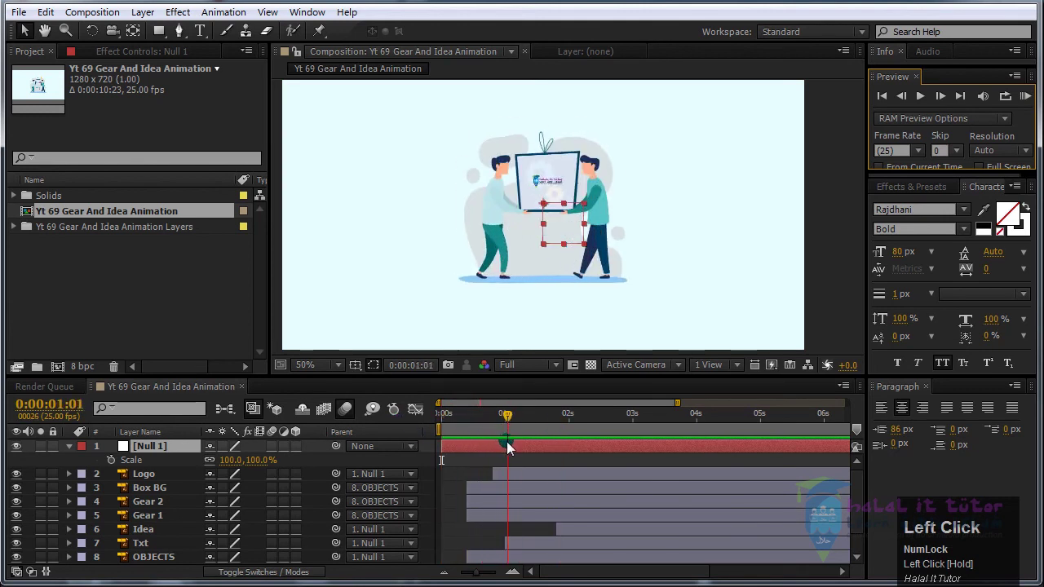
{"action": "left_click", "coordinate": [554, 546]}
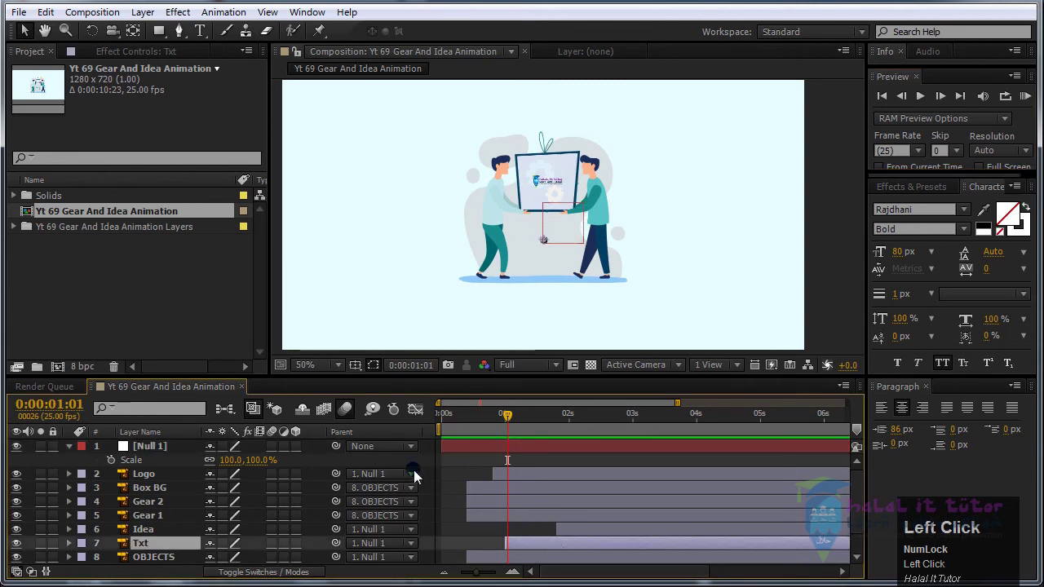
{"action": "left_click", "coordinate": [582, 530], "text": "shift"}
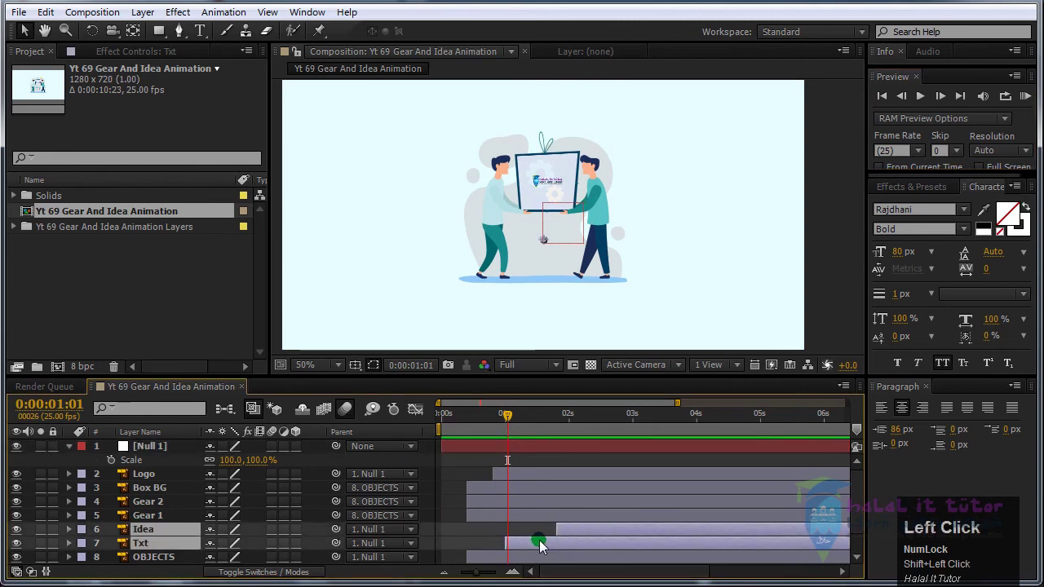
{"action": "left_click_drag", "start_coordinate": [530, 552], "coordinate": [574, 552]}
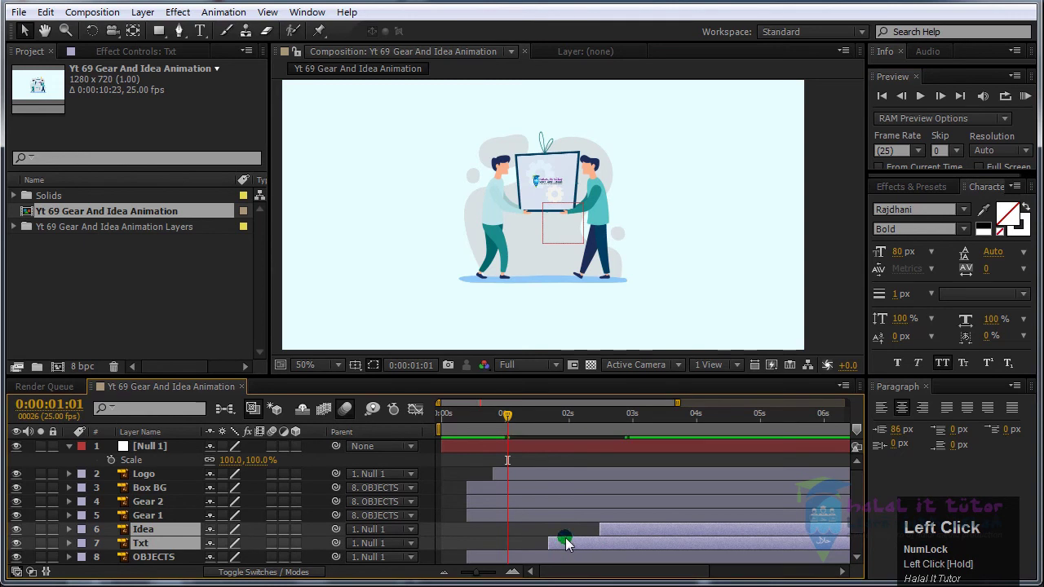
Step: At 0:00:04:00, hide the Logo layer and move its start to about 5.6 seconds
{"action": "left_click_drag", "start_coordinate": [508, 415], "coordinate": [697, 451]}
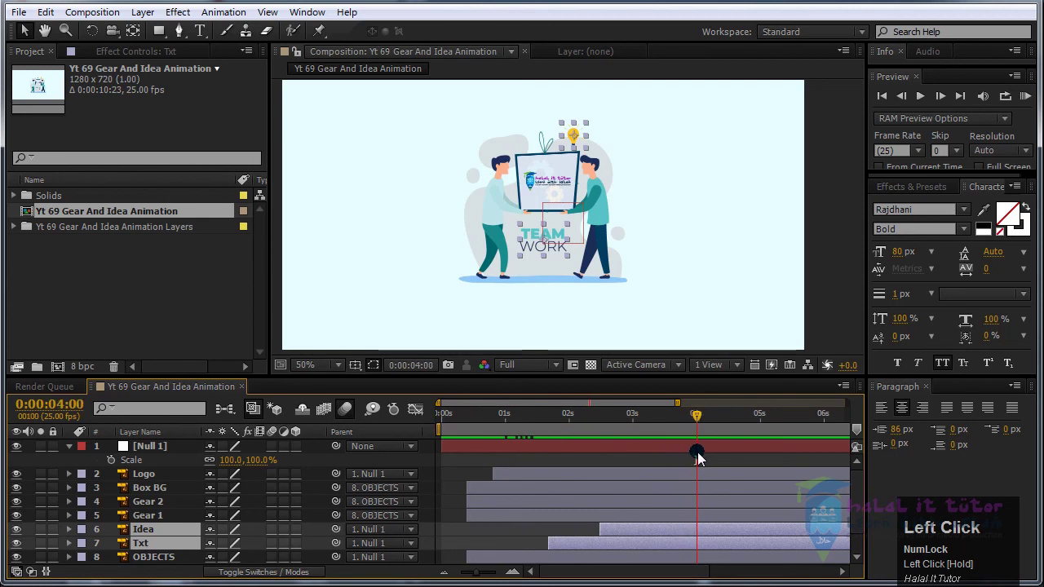
{"action": "left_click", "coordinate": [639, 456]}
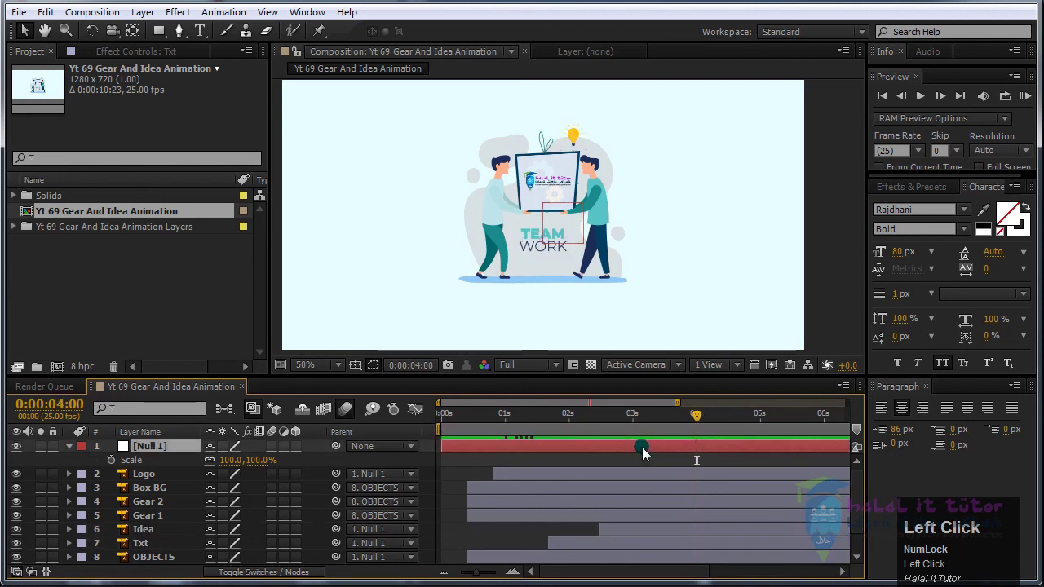
{"action": "left_click", "coordinate": [541, 190]}
{"action": "left_click", "coordinate": [17, 474]}
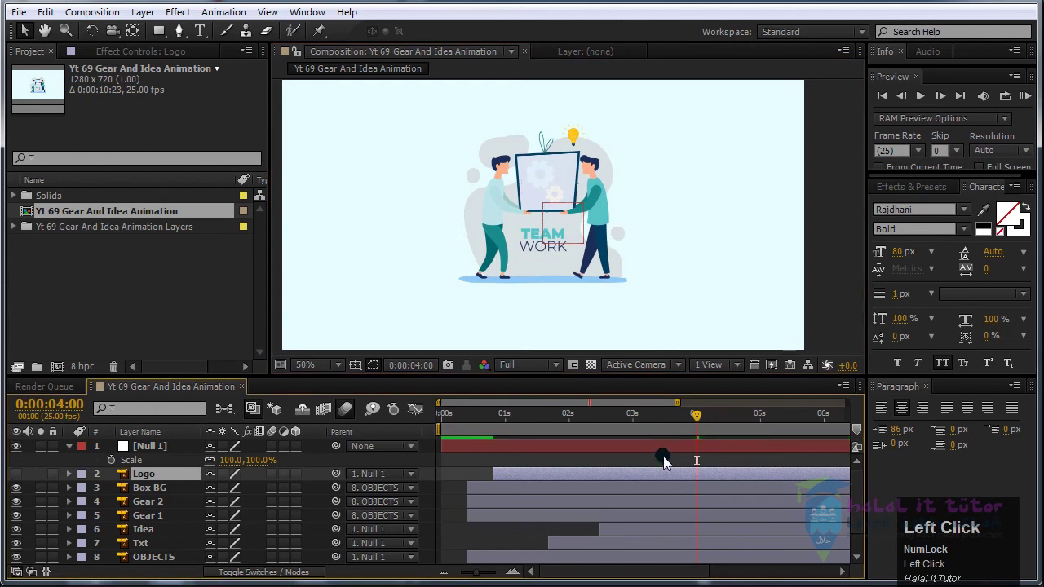
{"action": "left_click_drag", "start_coordinate": [507, 483], "coordinate": [818, 482]}
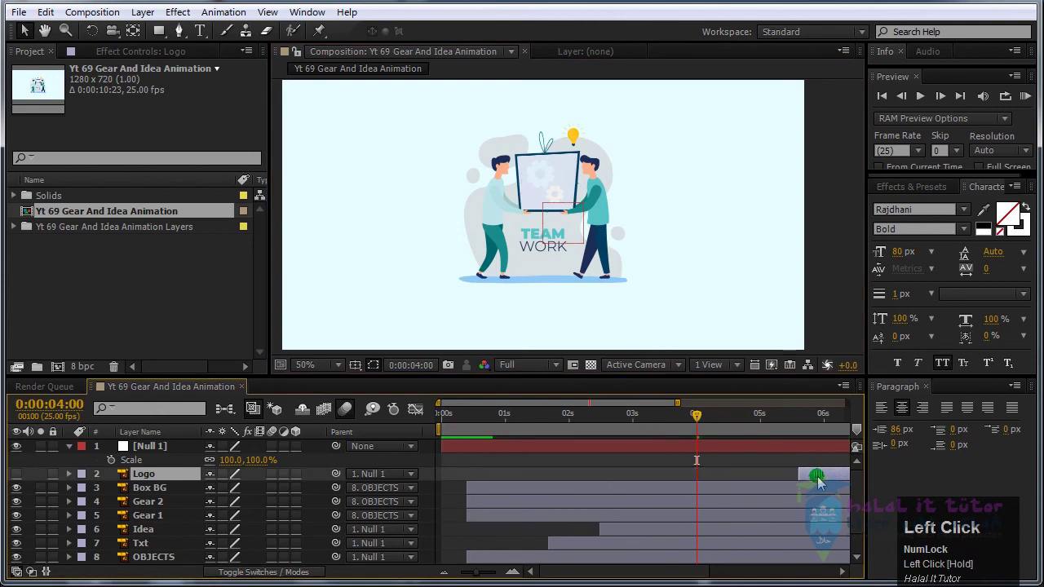
Step: Add Scale and Position keyframes to Null 1 at 0:00:04:00
{"action": "left_click", "coordinate": [643, 447]}
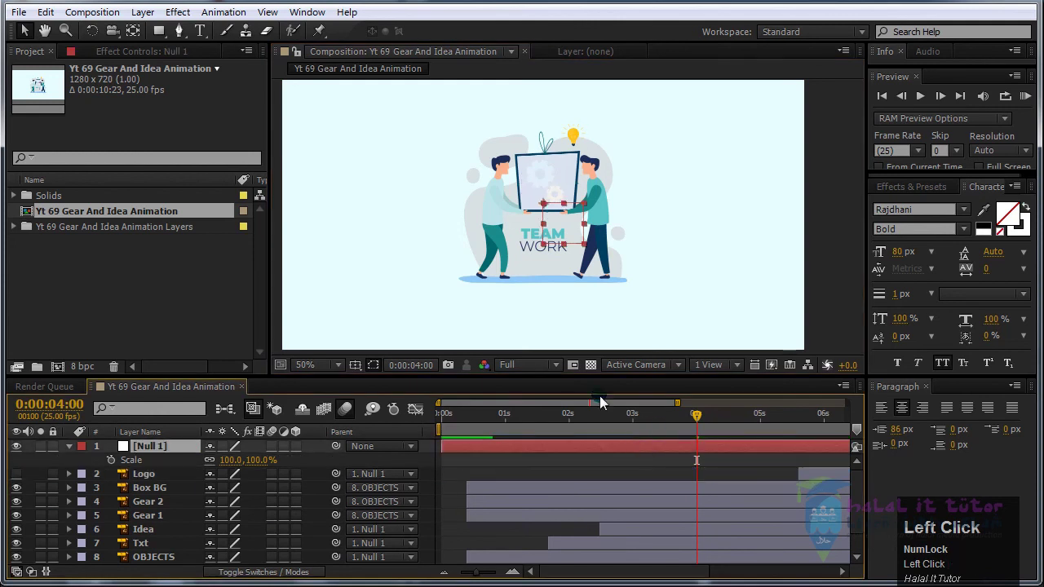
{"action": "left_click", "coordinate": [111, 459]}
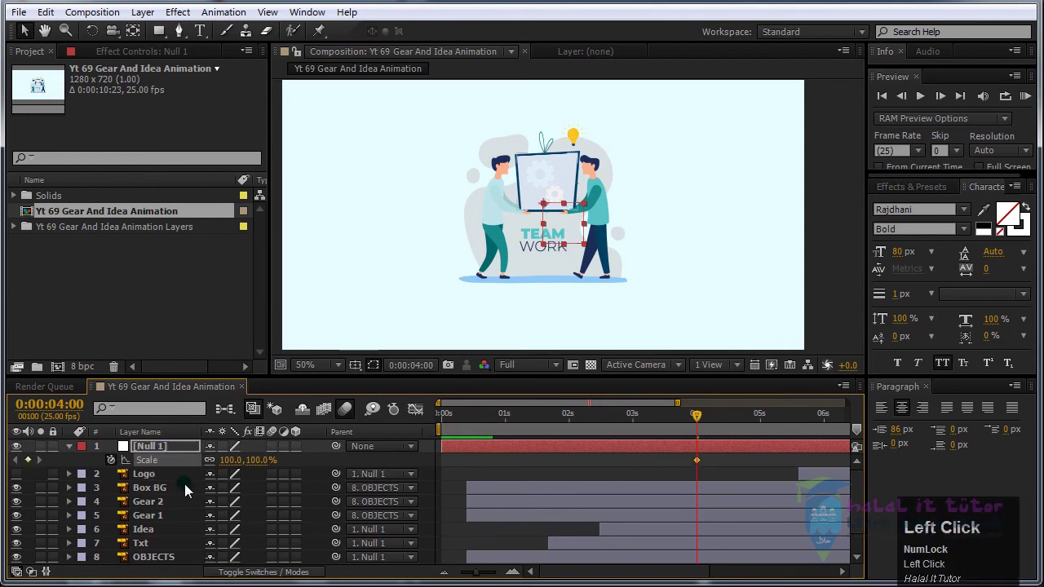
{"action": "key", "text": "shift+p"}
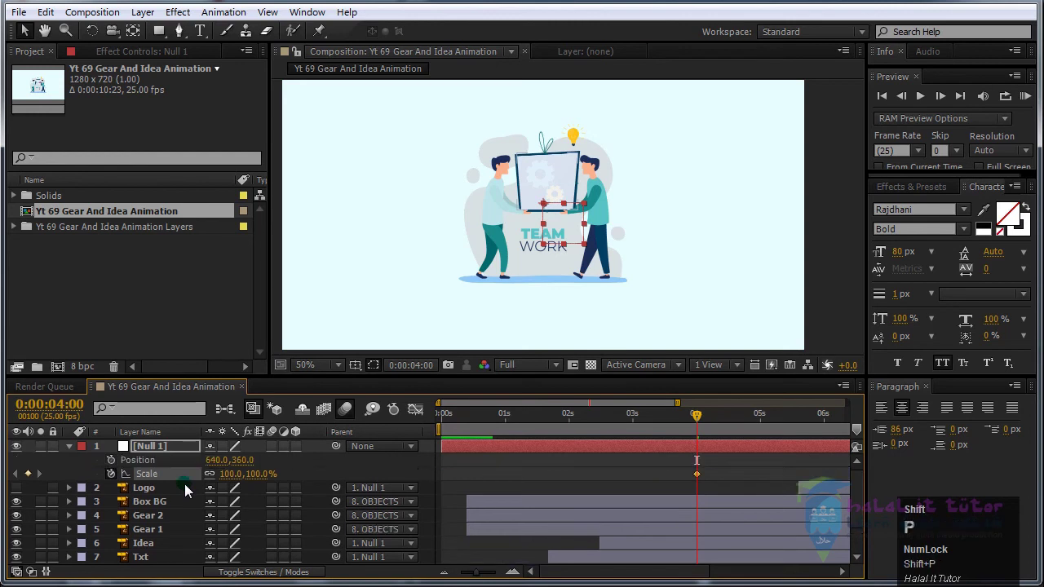
{"action": "left_click", "coordinate": [110, 461]}
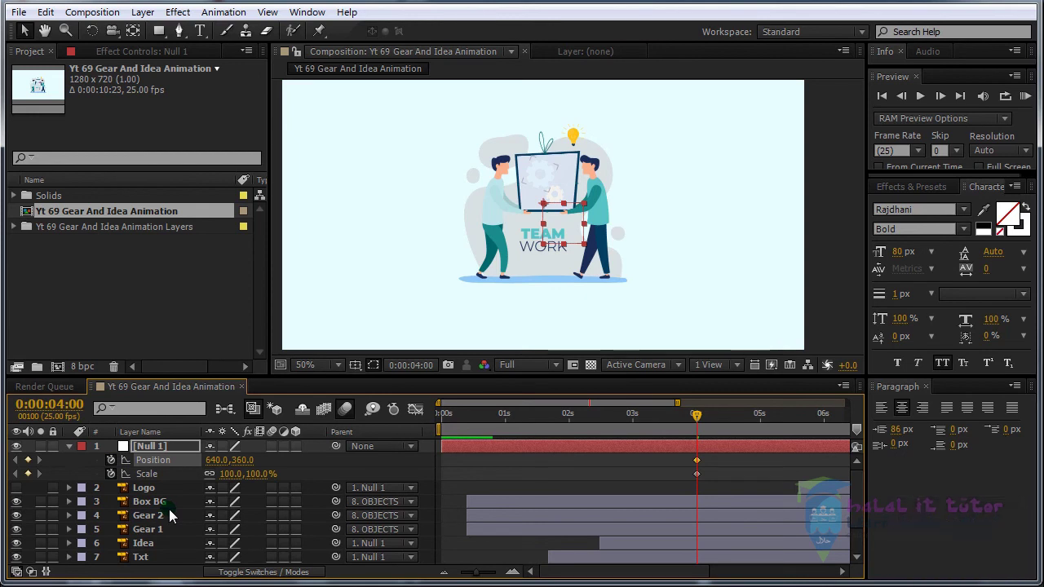
Step: At 0:00:04:20, scale Null 1 up to 209% and set its position to 640, 394
{"action": "key", "text": "shift+Page_Down"}
{"action": "key", "text": "shift+Page_Down"}
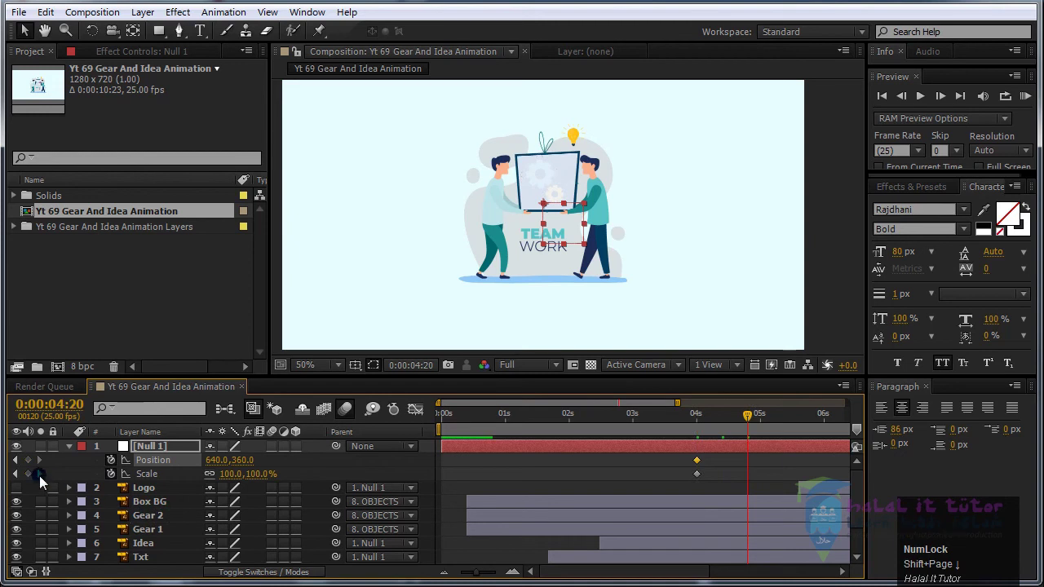
{"action": "left_click_drag", "start_coordinate": [228, 473], "coordinate": [355, 452]}
{"action": "scroll", "coordinate": [667, 182], "scroll_direction": "down", "scroll_amount": 2}
{"action": "scroll", "coordinate": [669, 187], "scroll_direction": "up", "scroll_amount": 2}
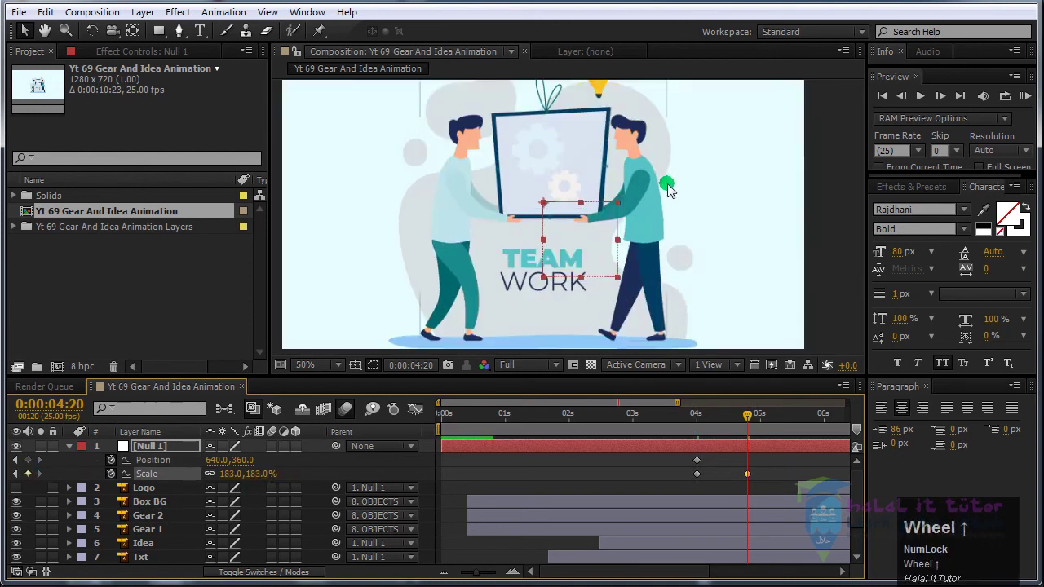
{"action": "left_click_drag", "start_coordinate": [264, 481], "coordinate": [245, 463]}
{"action": "scroll", "coordinate": [703, 173], "scroll_direction": "down", "scroll_amount": 2}
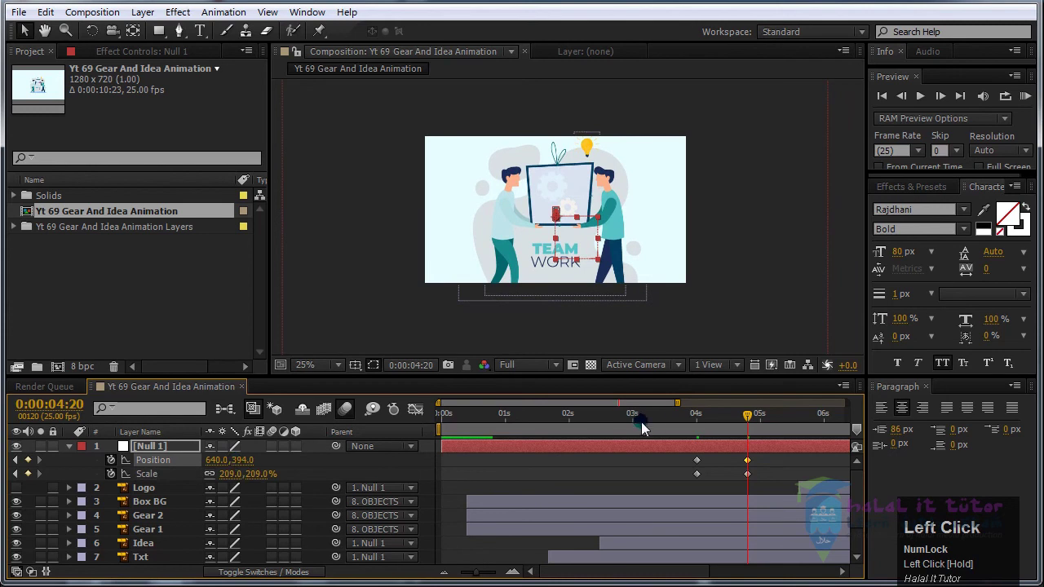
Step: Preview the zoom and move Null 1's second Position and Scale keyframes to 0:00:04:10
{"action": "left_click_drag", "start_coordinate": [670, 420], "coordinate": [697, 432]}
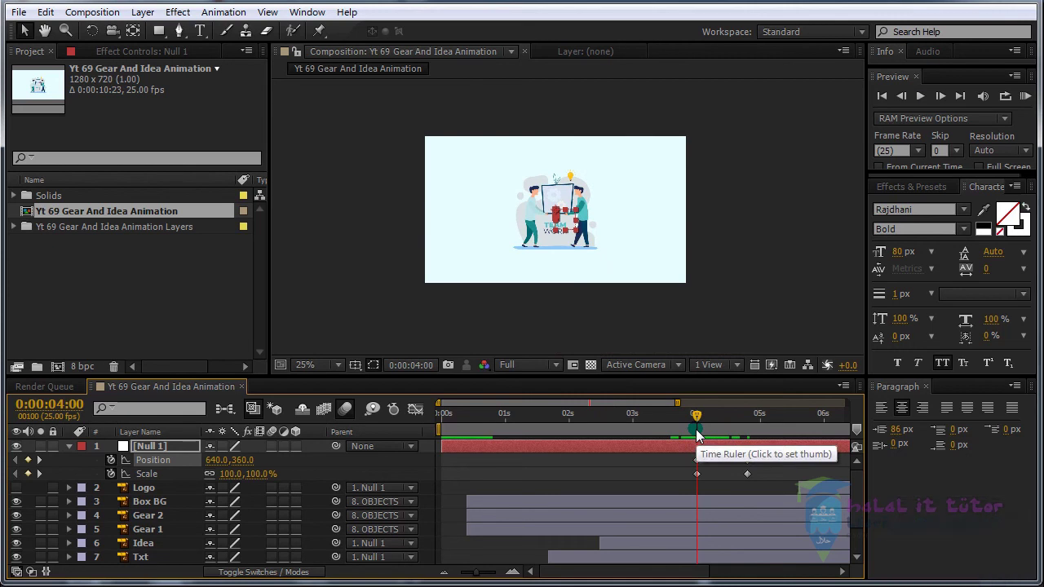
{"action": "key", "text": "shift+Page_Down"}
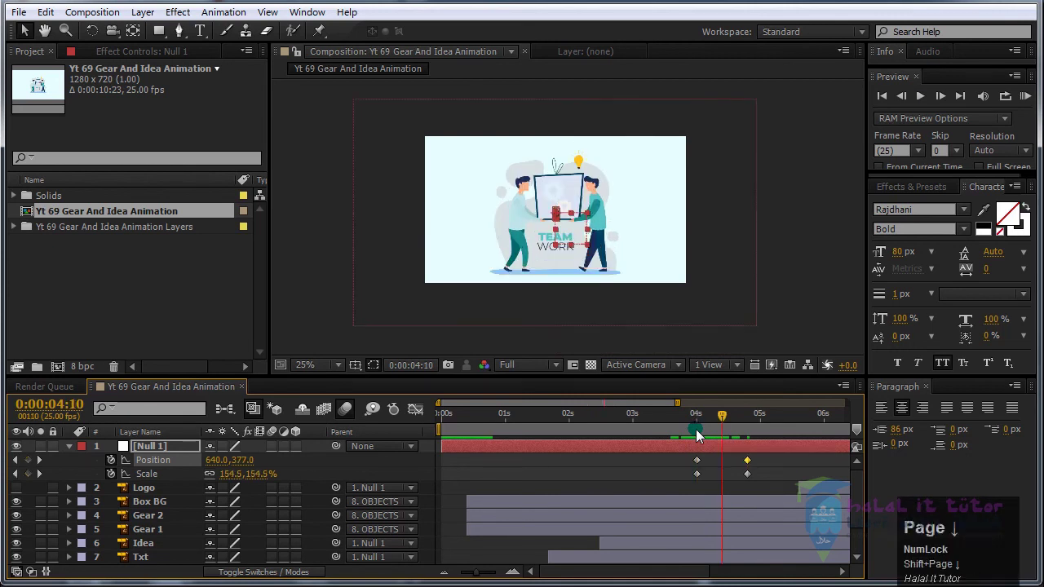
{"action": "left_click", "coordinate": [746, 461]}
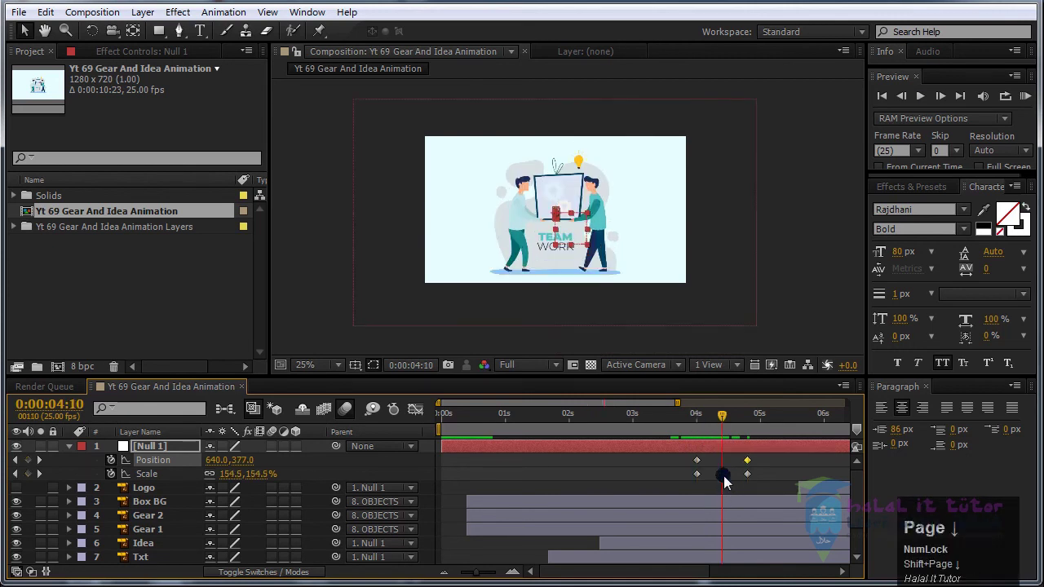
{"action": "left_click", "coordinate": [1025, 96]}
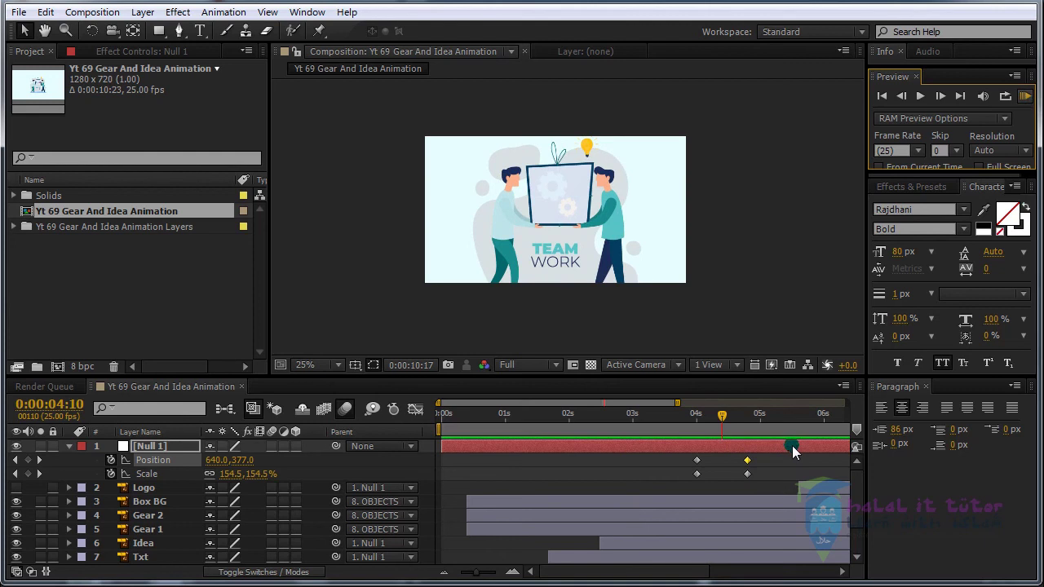
{"action": "left_click", "coordinate": [768, 468]}
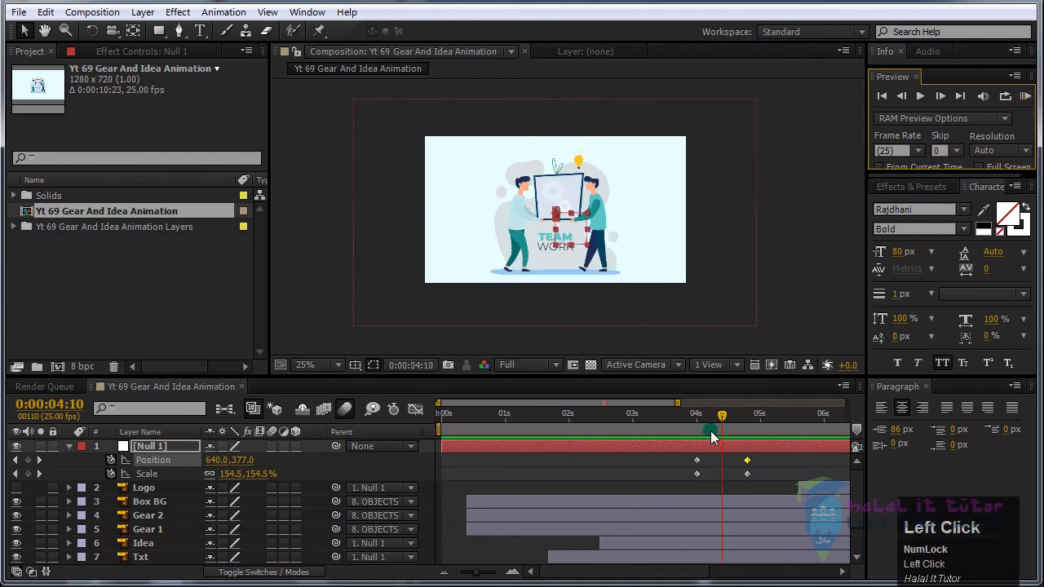
{"action": "left_click_drag", "start_coordinate": [759, 454], "coordinate": [722, 476]}
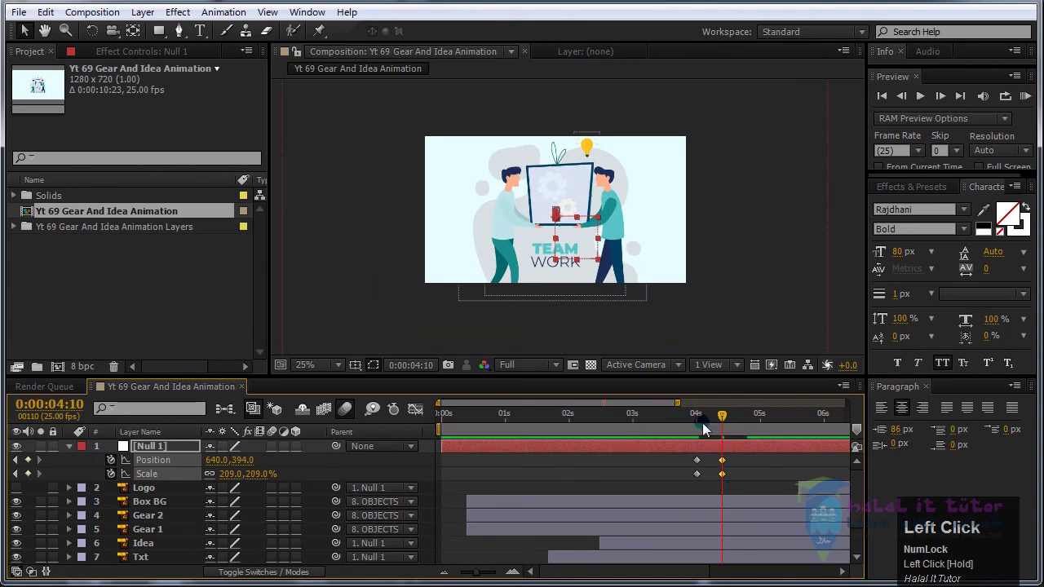
Step: Extend the work area to the composition's end and set Null 1's scale to 205% at 0:00:04:10
{"action": "left_click_drag", "start_coordinate": [680, 405], "coordinate": [855, 425]}
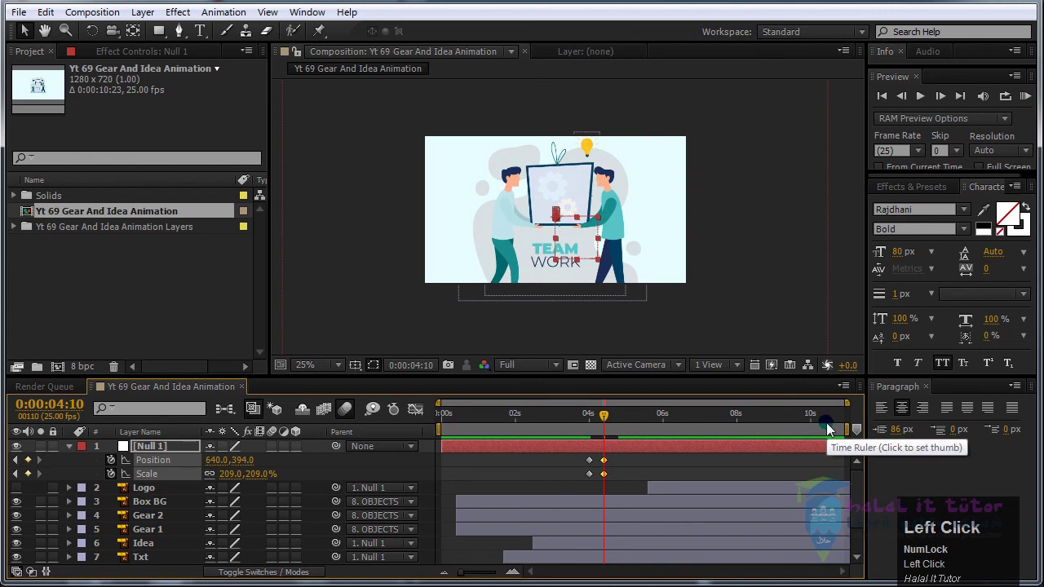
{"action": "left_click_drag", "start_coordinate": [827, 423], "coordinate": [863, 418]}
{"action": "left_click_drag", "start_coordinate": [559, 418], "coordinate": [604, 419]}
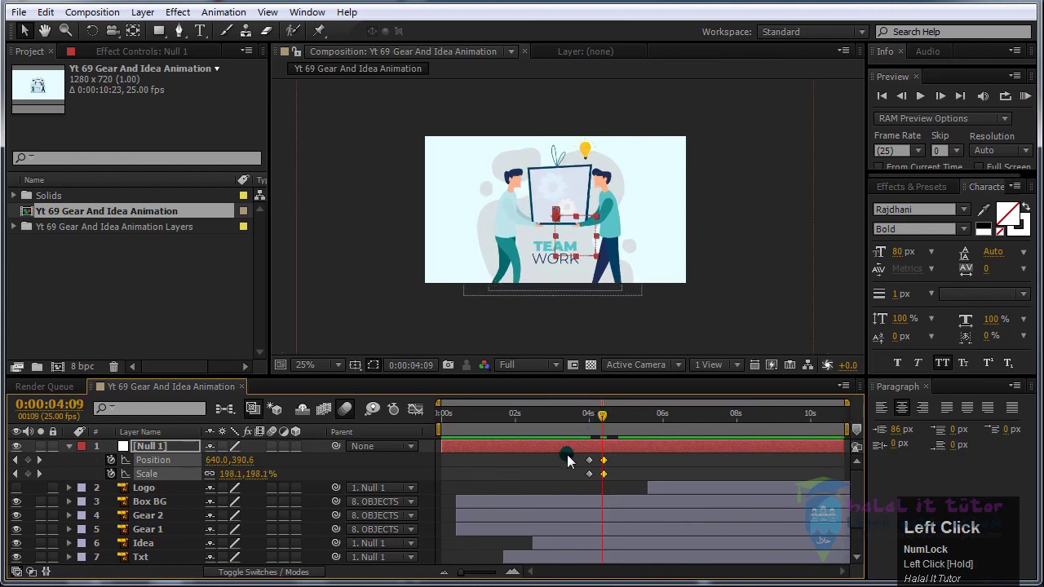
{"action": "left_click", "coordinate": [42, 474]}
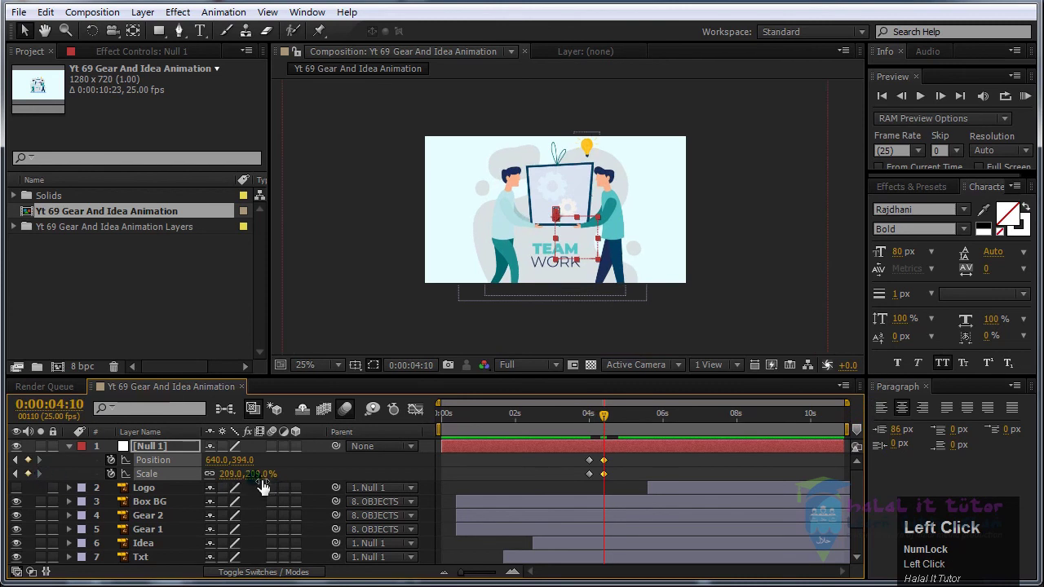
{"action": "type", "text": "205"}
{"action": "key", "text": "Return"}
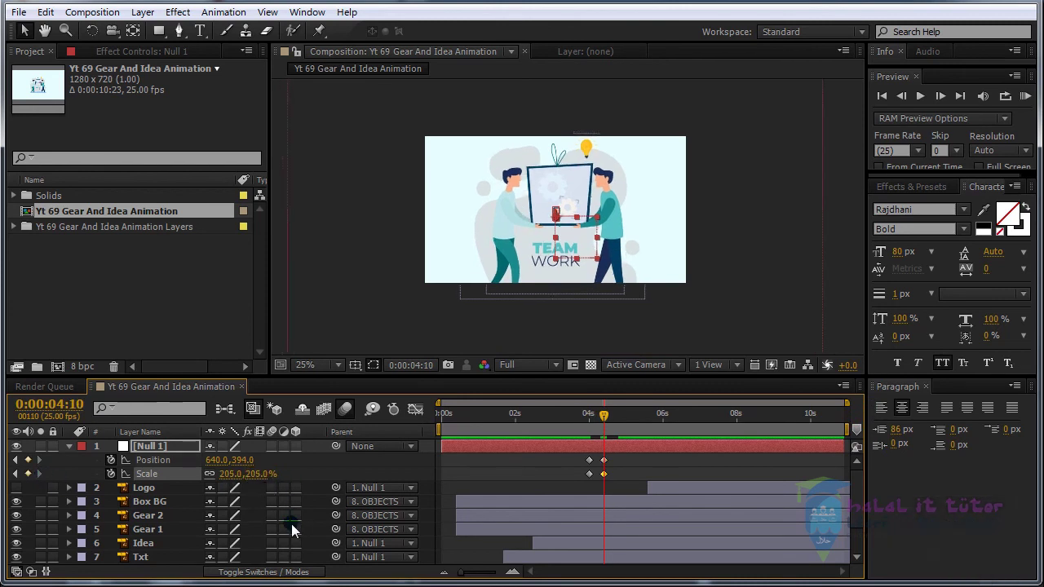
Step: Set Null 1's scale to 210% at 0:00:10:22
{"action": "left_click", "coordinate": [841, 415]}
{"action": "left_click", "coordinate": [257, 474]}
{"action": "type", "text": "210"}
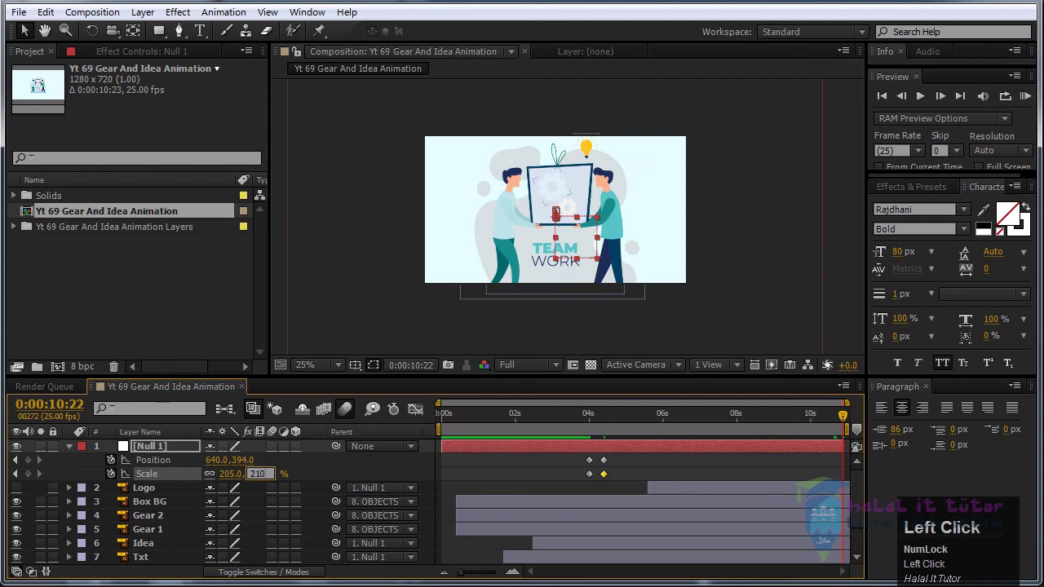
{"action": "key", "text": "Return"}
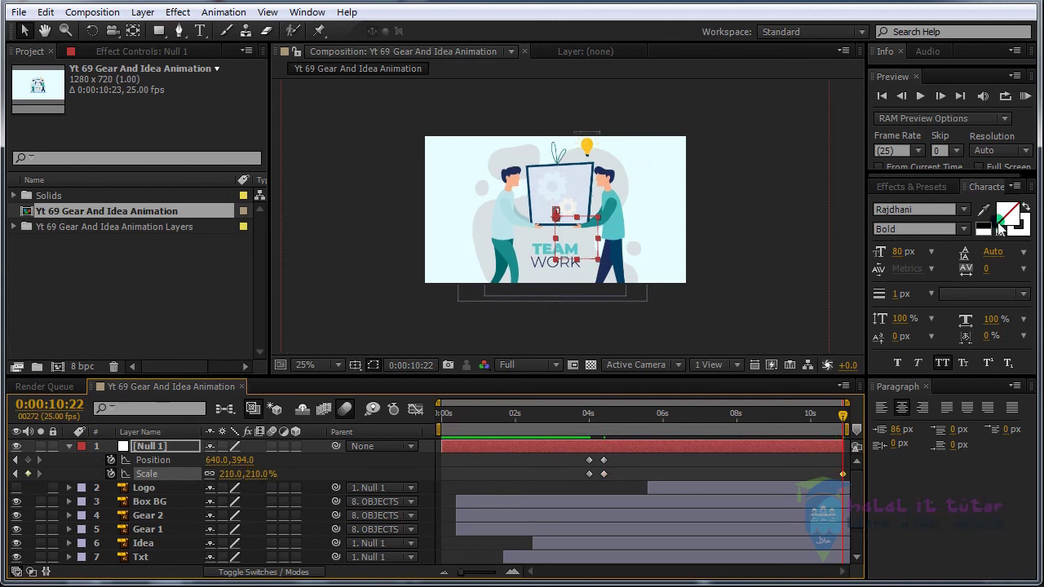
Step: Preview the whole animation with Null 1's zoom and slow scale-up
{"action": "left_click", "coordinate": [1024, 97]}
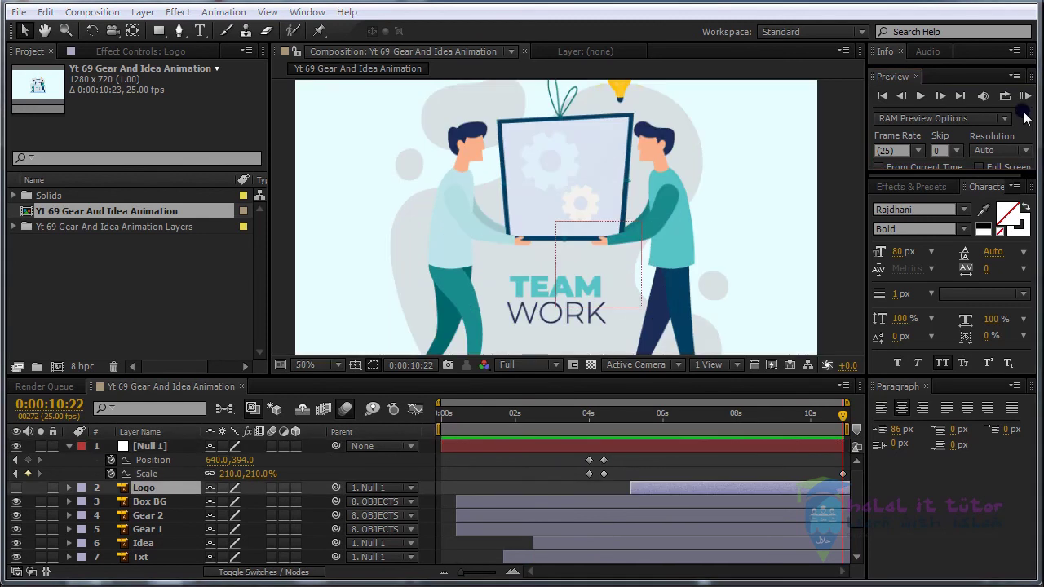
{"action": "left_click", "coordinate": [1024, 100]}
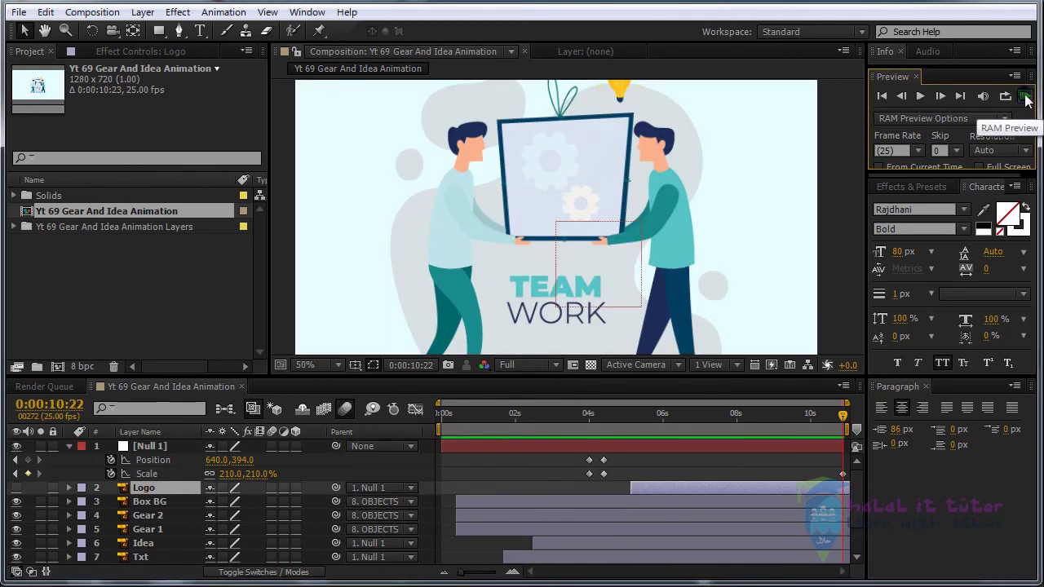
{"action": "left_click", "coordinate": [1026, 97]}
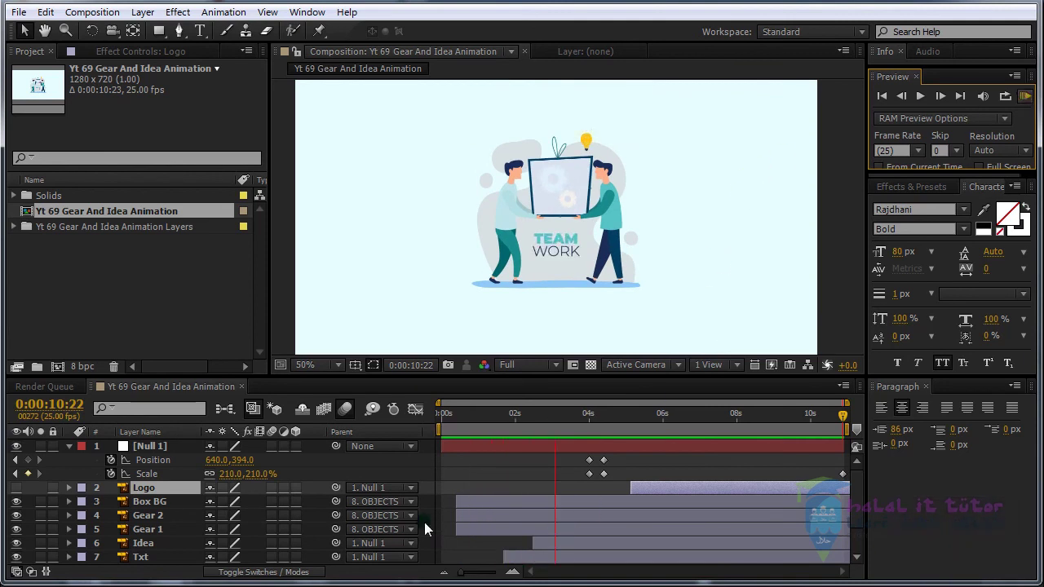
Step: Make the Logo layer visible again and preview the composition
{"action": "left_click", "coordinate": [17, 488]}
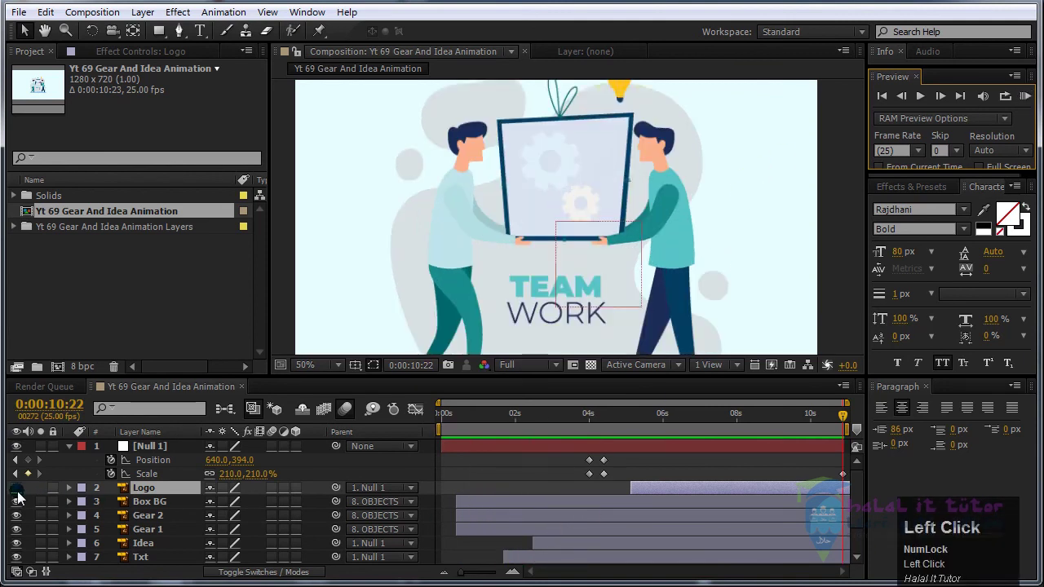
{"action": "left_click", "coordinate": [1025, 98]}
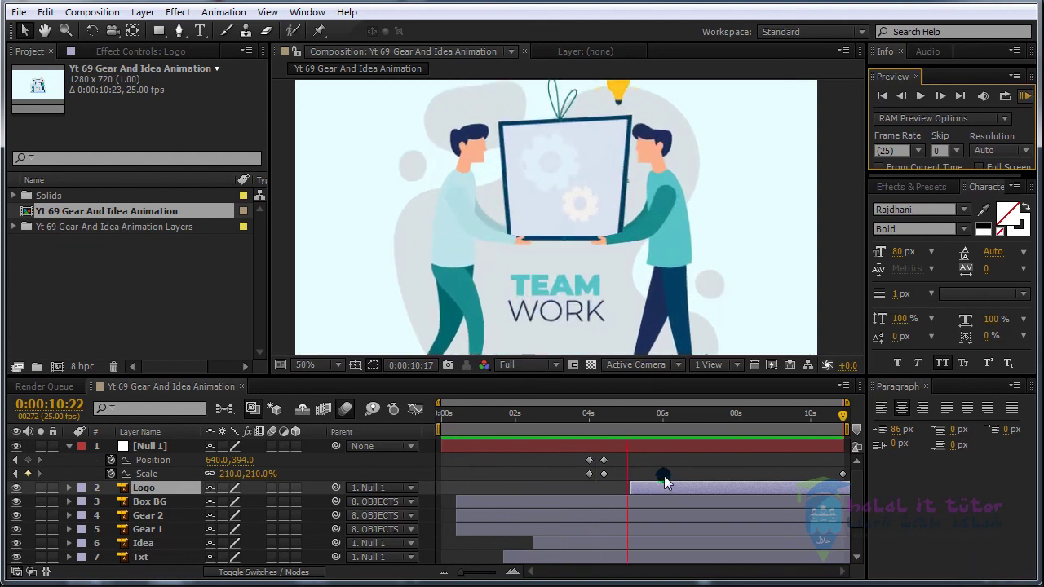
{"action": "left_click", "coordinate": [708, 479]}
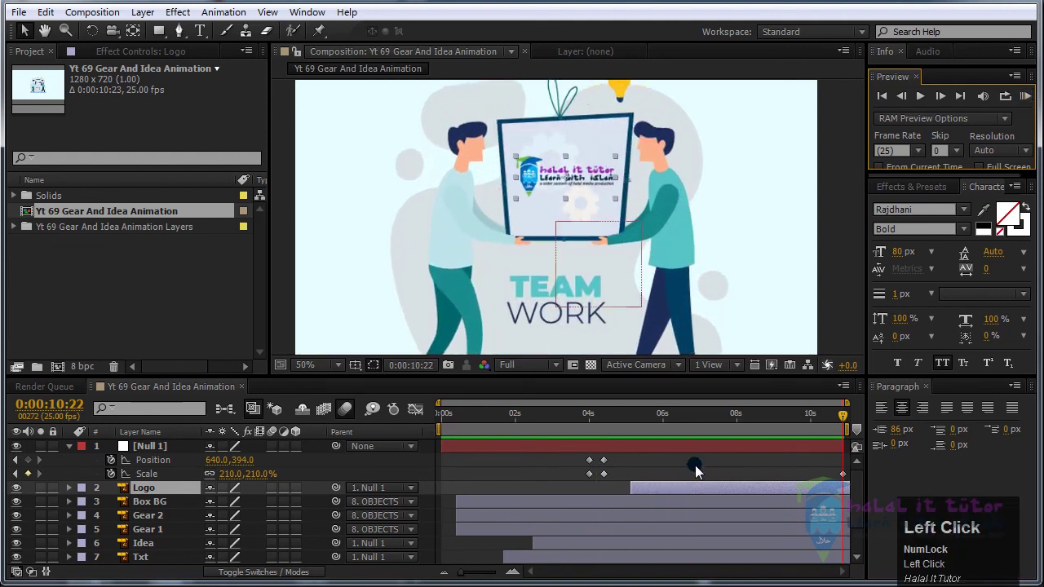
Step: Add Position and Scale keyframes to Null 1 at 0:00:06:19, keeping its current values
{"action": "left_click_drag", "start_coordinate": [657, 422], "coordinate": [690, 427]}
{"action": "left_click", "coordinate": [29, 461]}
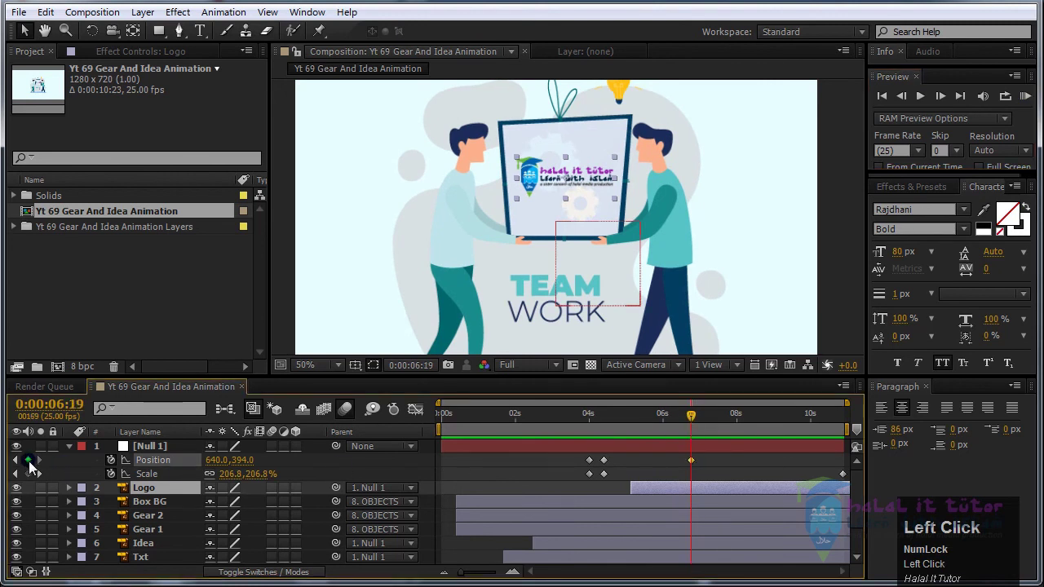
{"action": "left_click", "coordinate": [29, 473]}
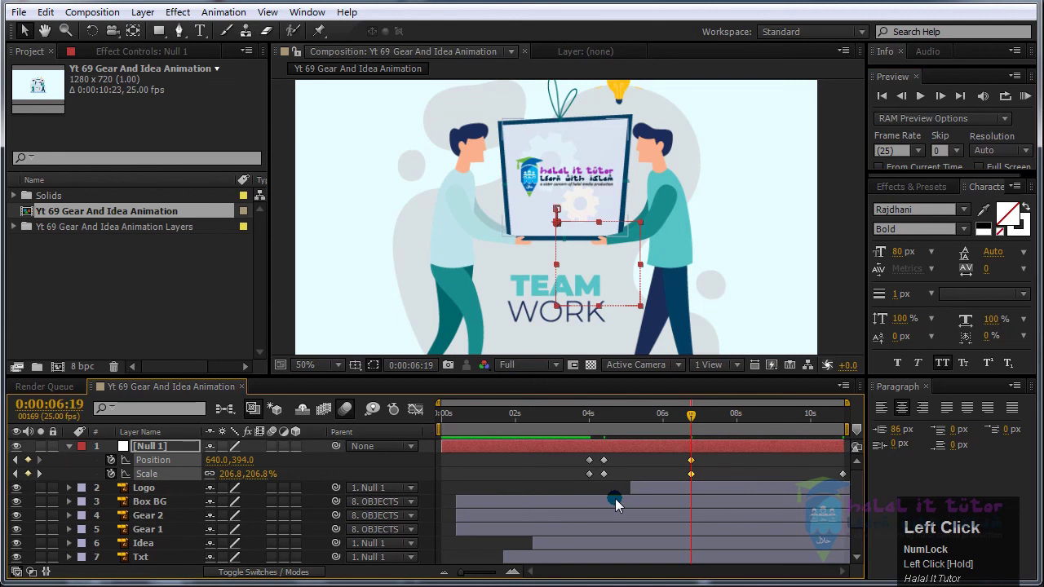
Step: At 0:00:07:04, scale Null 1 up to 346.1% and set its position to 640, 555
{"action": "key", "text": "Page_Down"}
{"action": "key", "text": "Page_Down"}
{"action": "key", "text": "Page_Down"}
{"action": "key", "text": "Page_Down"}
{"action": "key", "text": "Page_Down"}
{"action": "key", "text": "Page_Down"}
{"action": "key", "text": "Page_Down"}
{"action": "key", "text": "Page_Down"}
{"action": "key", "text": "Page_Down"}
{"action": "key", "text": "Page_Down"}
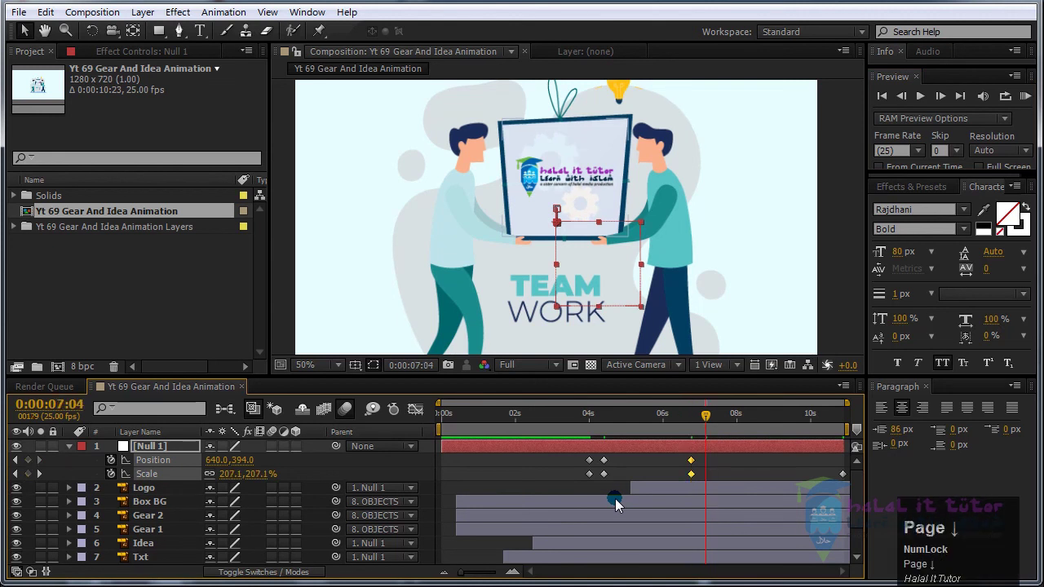
{"action": "left_click_drag", "start_coordinate": [254, 474], "coordinate": [369, 483]}
{"action": "left_click_drag", "start_coordinate": [248, 460], "coordinate": [393, 447]}
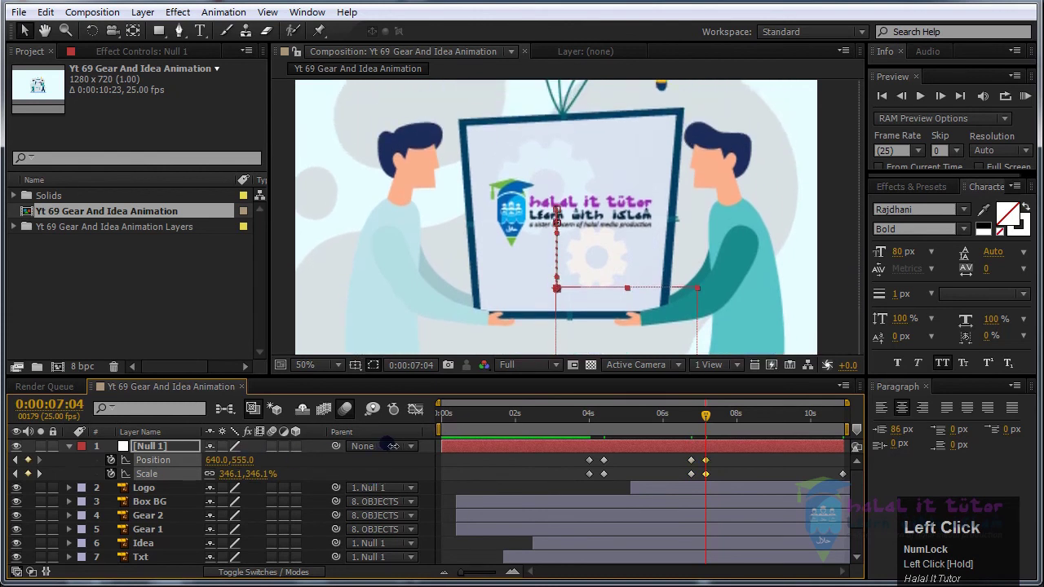
{"action": "left_click", "coordinate": [729, 470]}
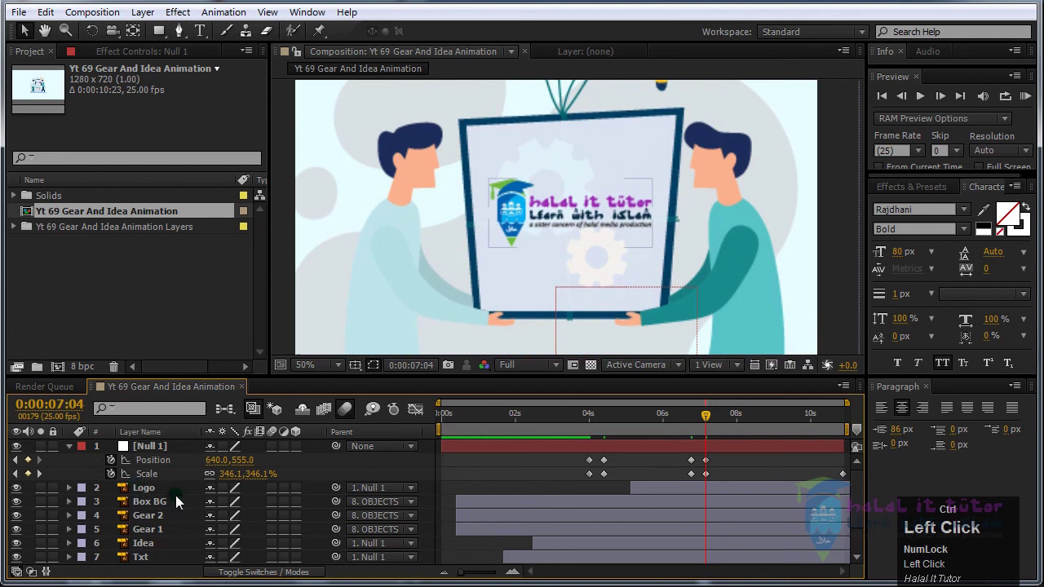
Step: Turn on continuous rasterization and motion blur for all the artwork layers
{"action": "key", "text": "ctrl+a"}
{"action": "left_click", "coordinate": [223, 493]}
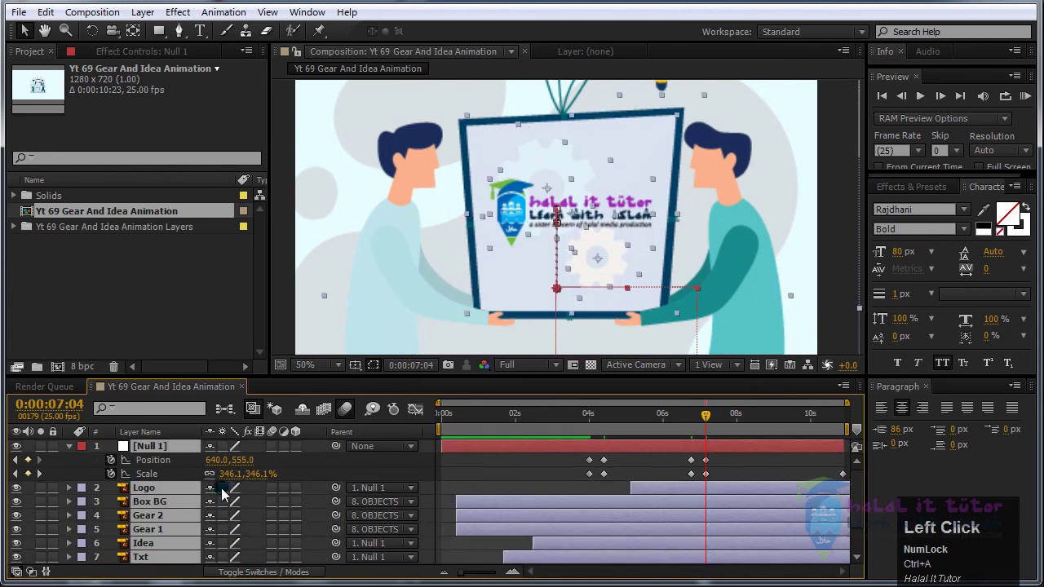
{"action": "left_click", "coordinate": [273, 492]}
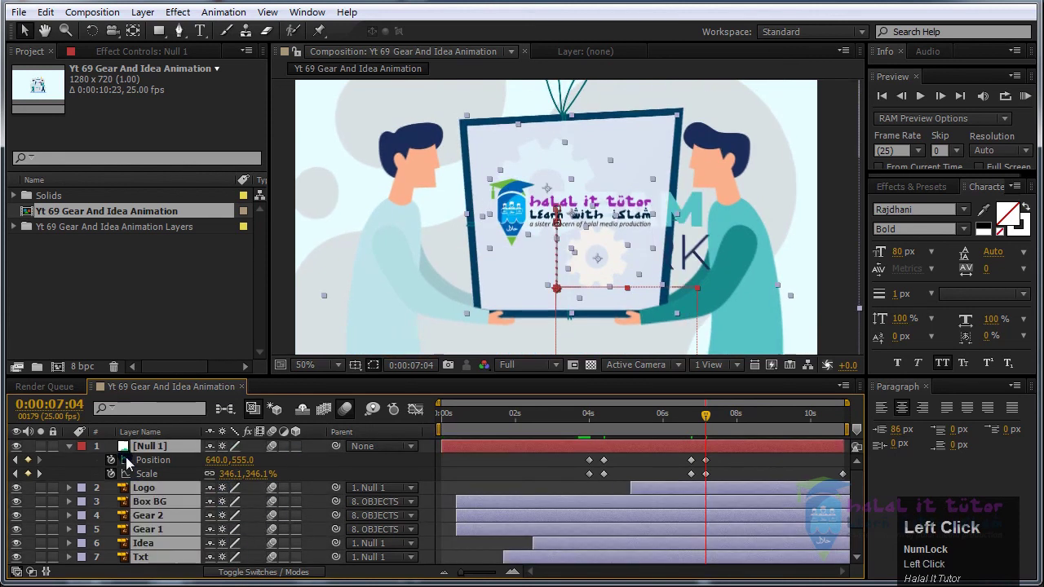
{"action": "left_click", "coordinate": [291, 466]}
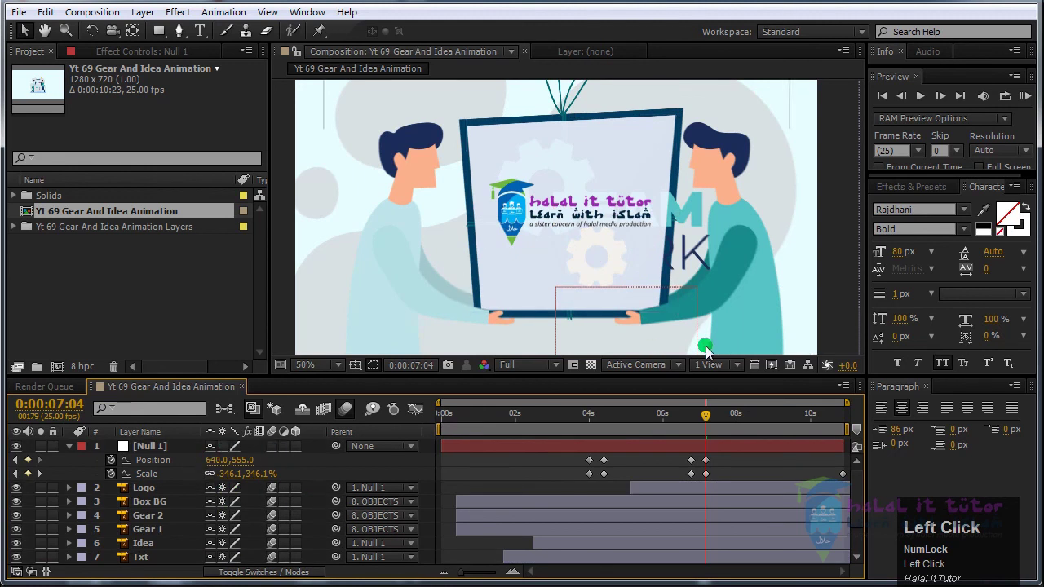
Step: Show the title/action safe guides and set Null 1's X position to 586 at 0:00:07:04 to center the picture
{"action": "scroll", "coordinate": [707, 208], "scroll_direction": "up", "scroll_amount": 1}
{"action": "scroll", "coordinate": [667, 237], "scroll_direction": "down", "scroll_amount": 2}
{"action": "scroll", "coordinate": [565, 218], "scroll_direction": "up", "scroll_amount": 2}
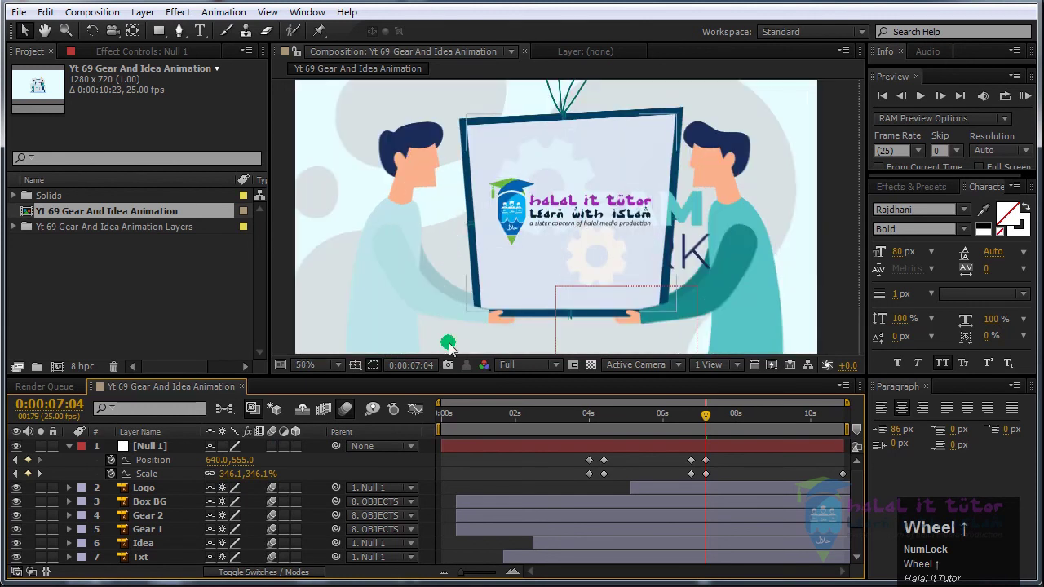
{"action": "left_click", "coordinate": [355, 364]}
{"action": "left_click", "coordinate": [383, 380]}
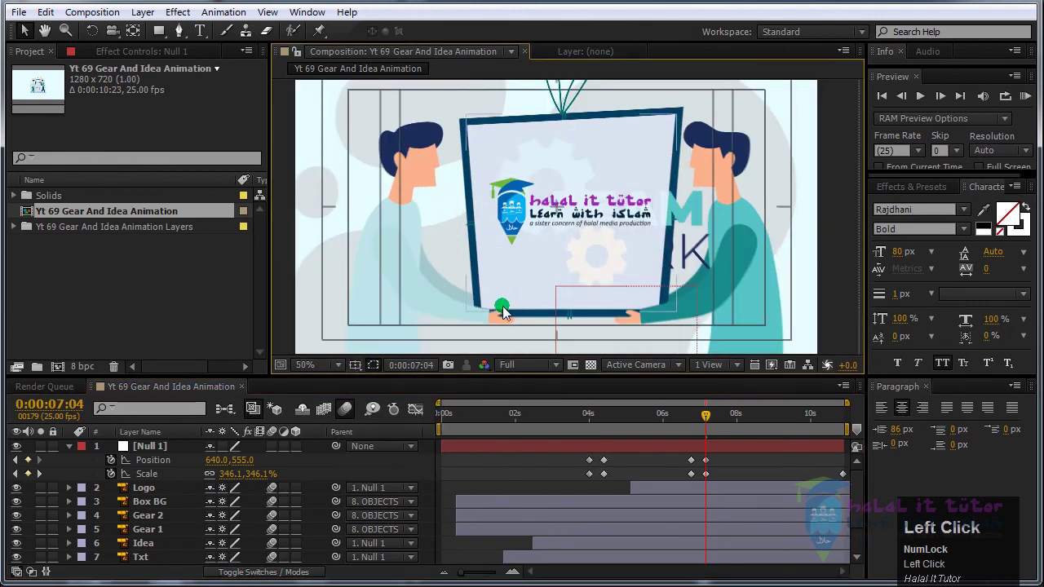
{"action": "scroll", "coordinate": [615, 234], "scroll_direction": "down", "scroll_amount": 2}
{"action": "scroll", "coordinate": [608, 234], "scroll_direction": "up", "scroll_amount": 2}
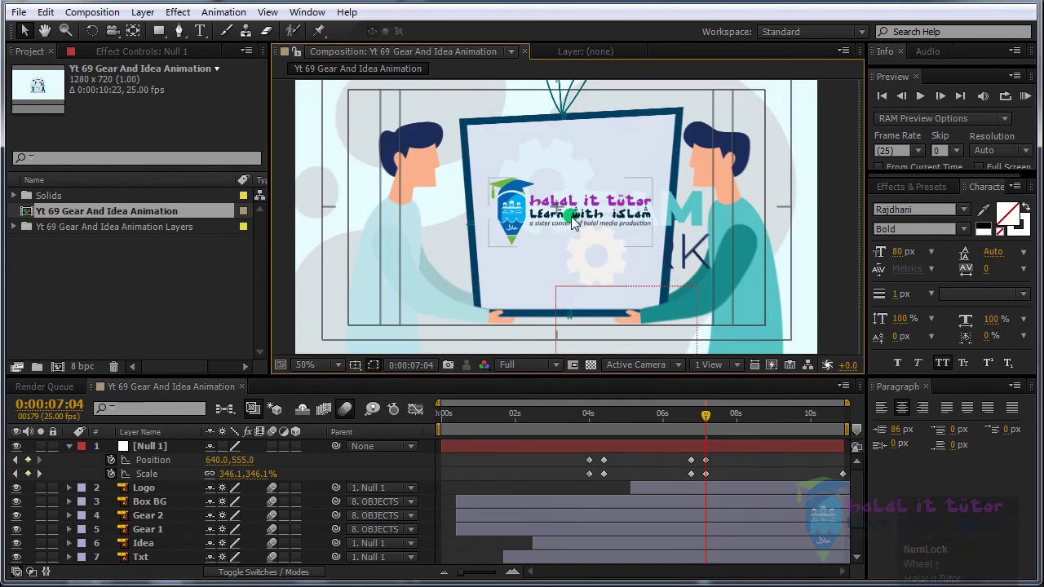
{"action": "left_click_drag", "start_coordinate": [216, 460], "coordinate": [172, 461]}
Step: Preview the second zoom and remove Null 1's Scale keyframe at the end of the composition
{"action": "left_click_drag", "start_coordinate": [579, 417], "coordinate": [680, 432]}
{"action": "left_click", "coordinate": [1026, 96]}
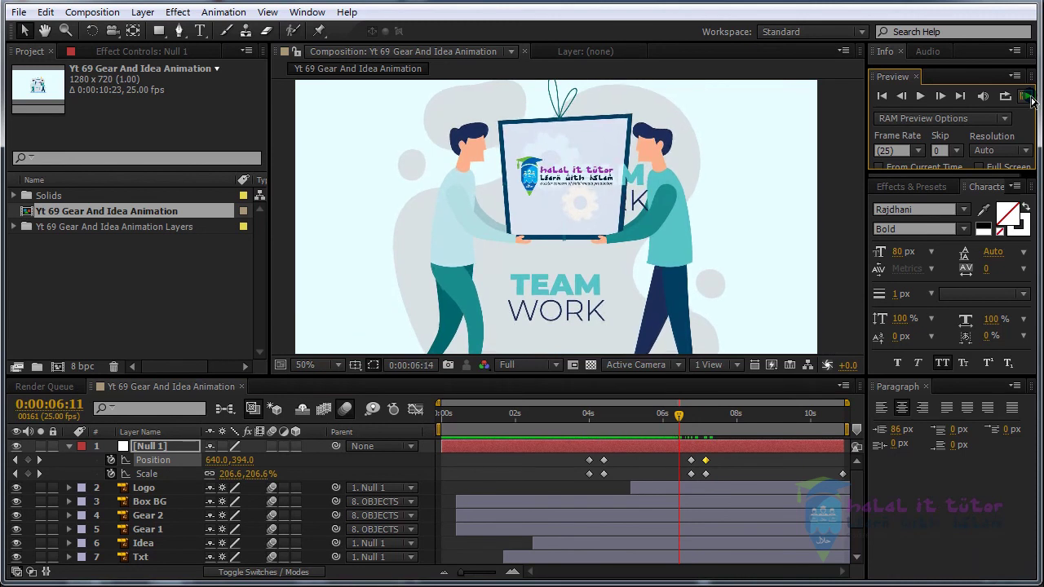
{"action": "left_click", "coordinate": [978, 287]}
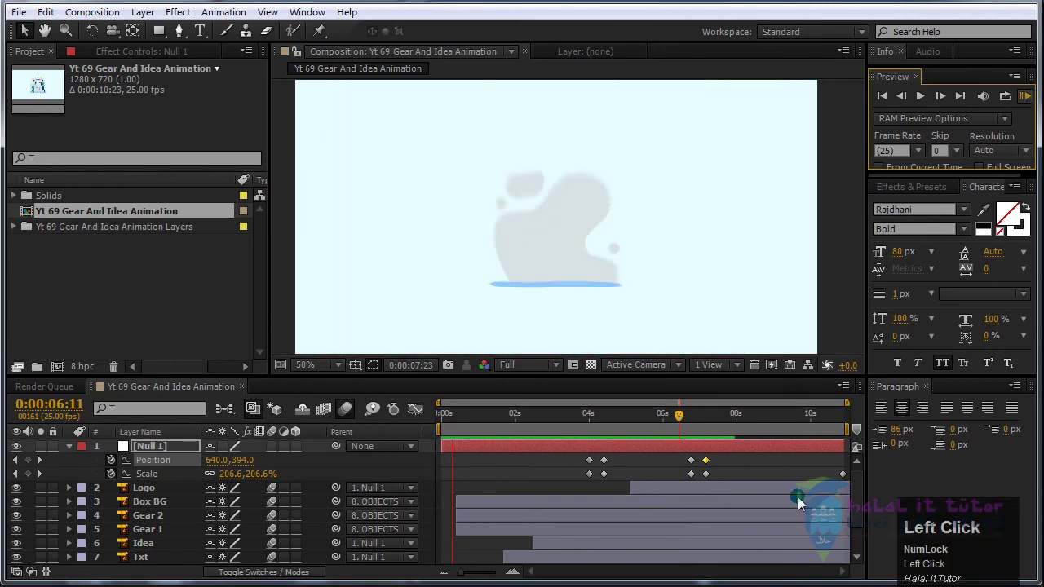
{"action": "left_click", "coordinate": [843, 475]}
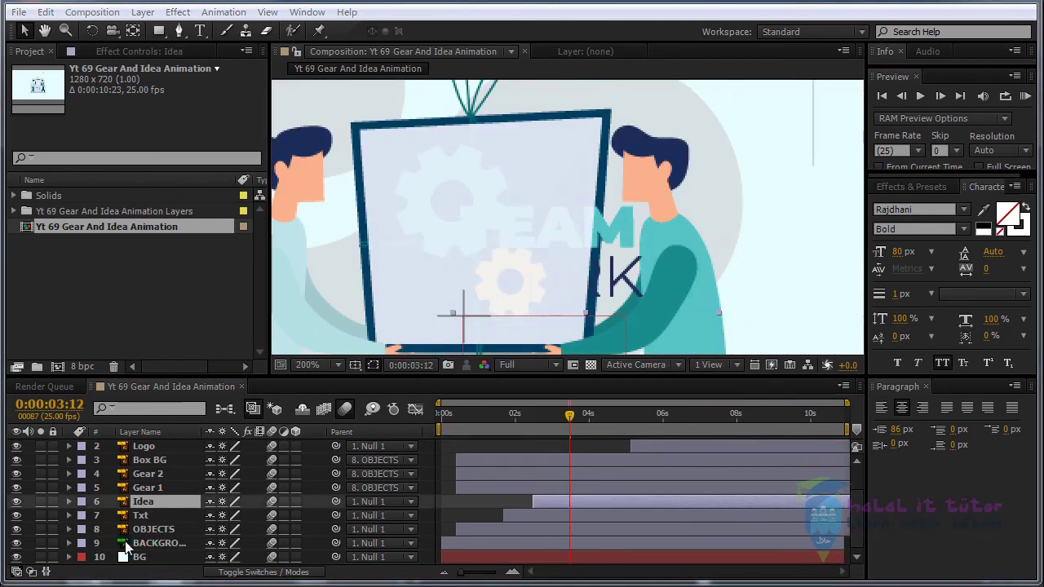
Step: Toggle the Idea layer's visibility to check whether it contains the duplicated TEAM WORK text
{"action": "left_click", "coordinate": [16, 502]}
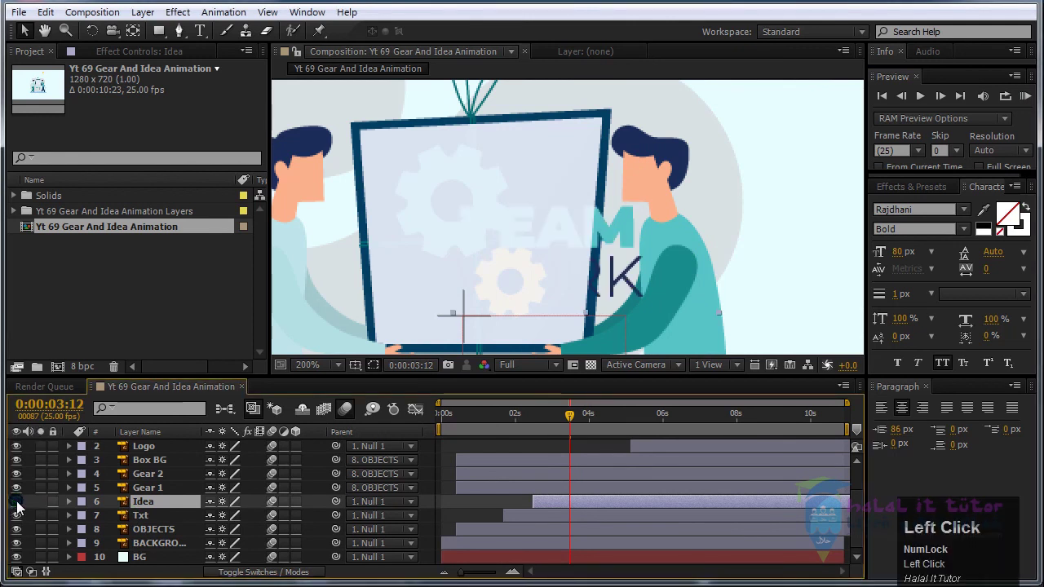
{"action": "left_click", "coordinate": [17, 502]}
{"action": "left_click_drag", "start_coordinate": [605, 263], "coordinate": [596, 101]}
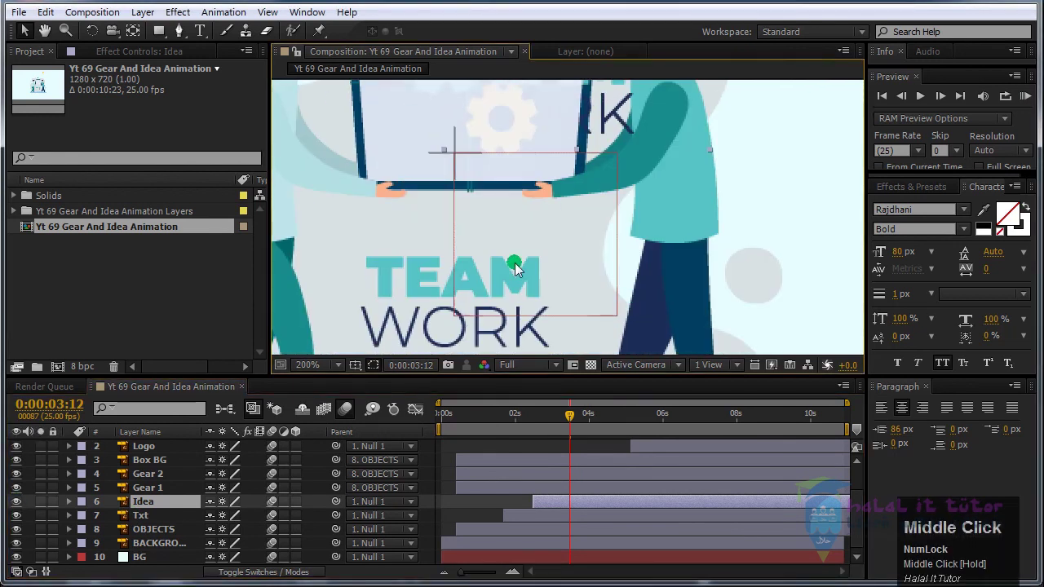
{"action": "left_click_drag", "start_coordinate": [526, 94], "coordinate": [548, 135]}
Step: Switch to the artwork file in Illustrator, select the TEAM text, and hide the Txt layer to isolate the duplicate text
{"action": "left_click", "coordinate": [568, 457]}
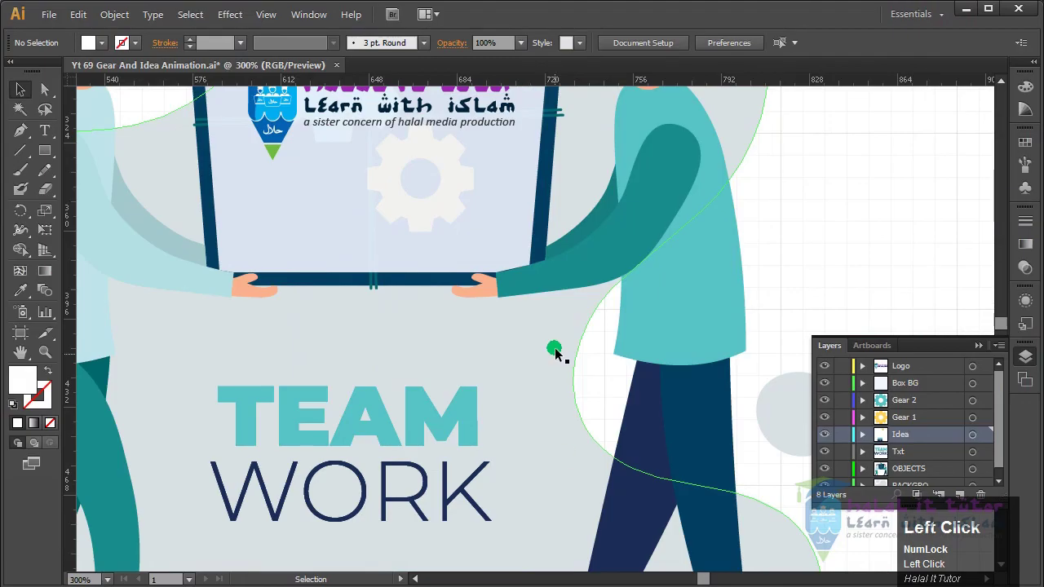
{"action": "mouse_move", "coordinate": [576, 171]}
{"action": "left_mouse_down"}
{"action": "mouse_move", "coordinate": [588, 200]}
{"action": "mouse_move", "coordinate": [594, 166]}
{"action": "left_mouse_up"}
{"action": "left_click", "coordinate": [415, 454]}
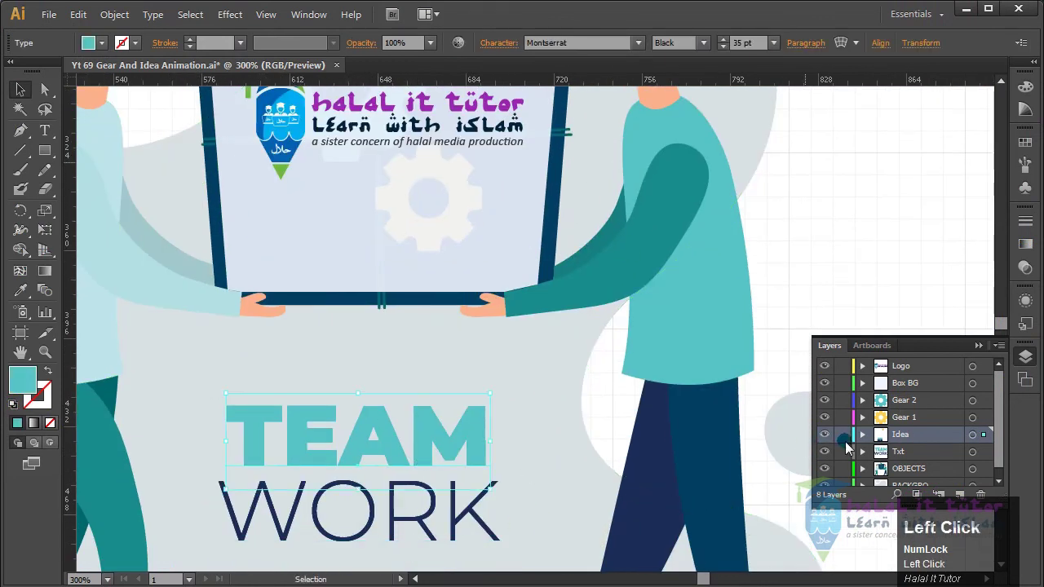
{"action": "left_click", "coordinate": [825, 451]}
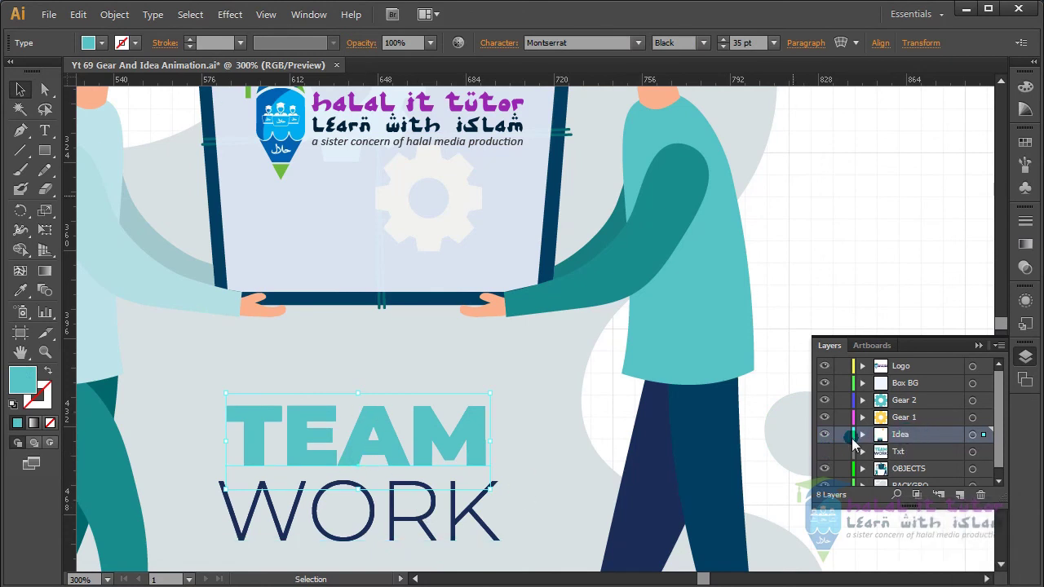
Step: Delete all duplicate TEAM and WORK text objects from the Idea layer
{"action": "key", "text": "space"}
{"action": "left_click_drag", "start_coordinate": [710, 245], "coordinate": [669, 524]}
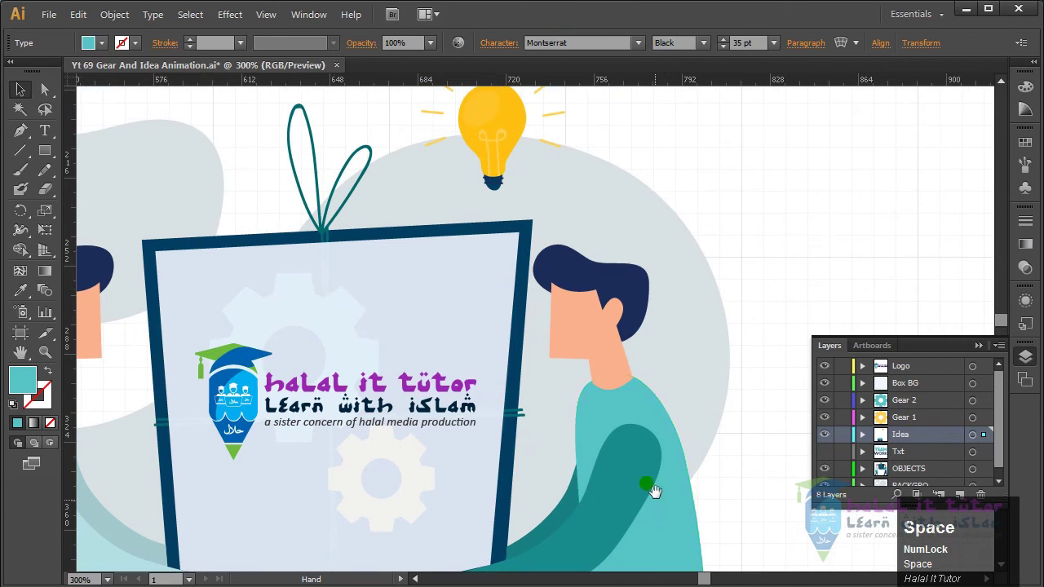
{"action": "left_click_drag", "start_coordinate": [574, 432], "coordinate": [645, 187]}
{"action": "left_click_drag", "start_coordinate": [564, 464], "coordinate": [594, 273]}
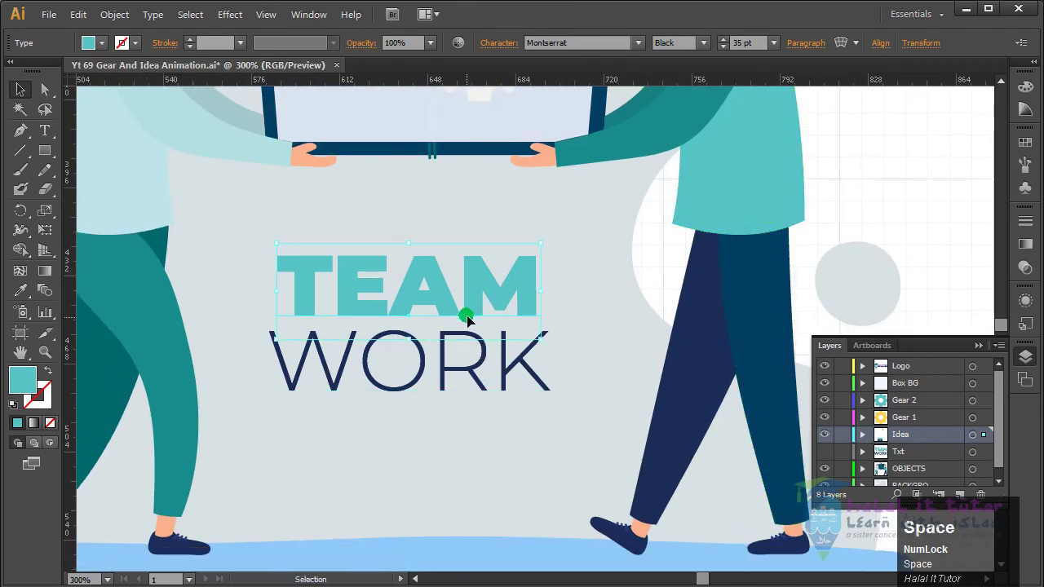
{"action": "left_click", "coordinate": [467, 311]}
{"action": "key", "text": "Delete"}
{"action": "left_click", "coordinate": [478, 307]}
{"action": "key", "text": "Delete"}
{"action": "left_click", "coordinate": [473, 371]}
{"action": "key", "text": "Delete"}
{"action": "left_click", "coordinate": [475, 375]}
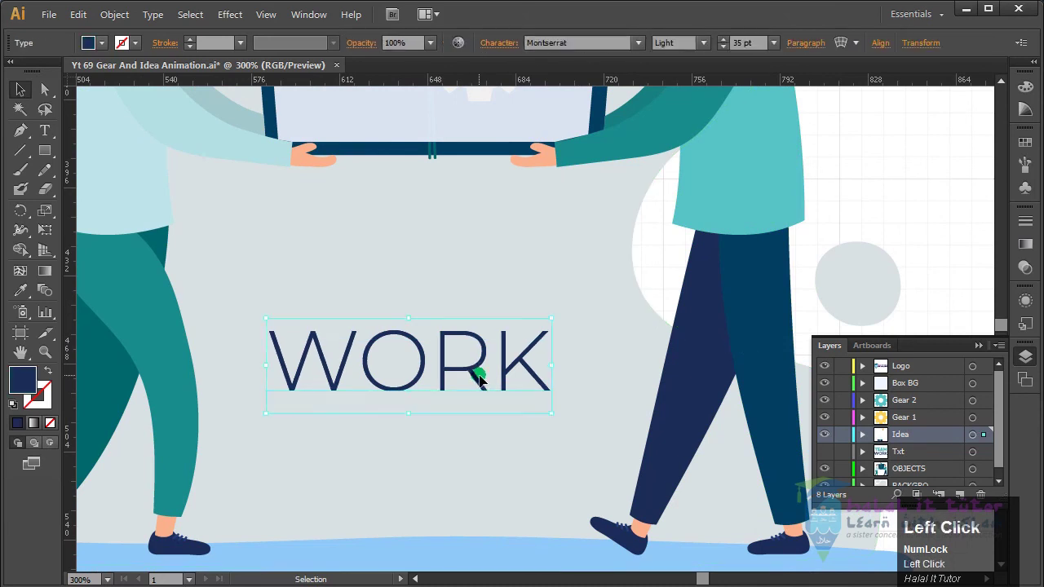
{"action": "key", "text": "Delete"}
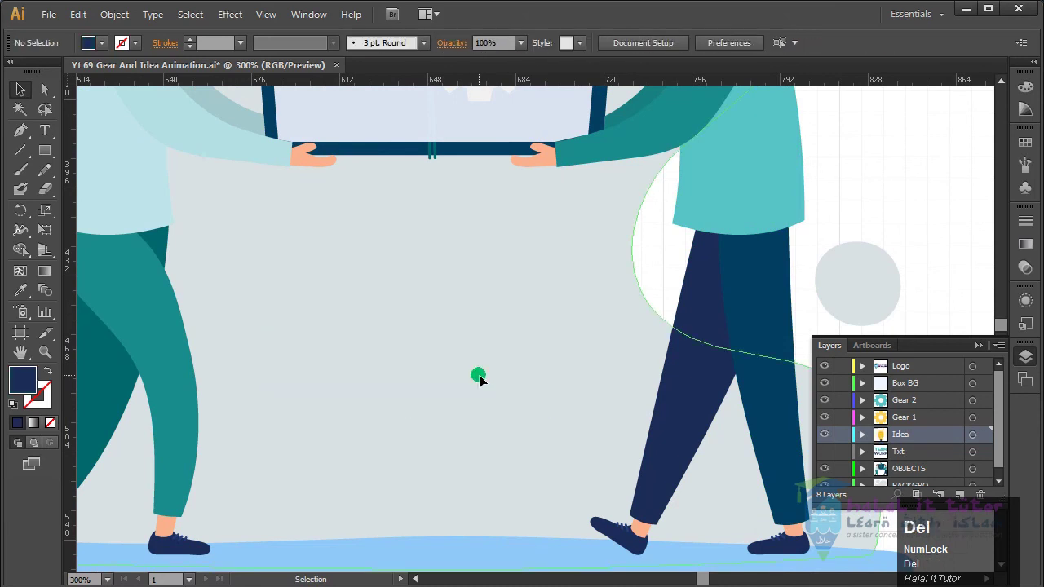
Step: Make the Txt layer visible again, check the artwork, and save the Illustrator file
{"action": "left_click", "coordinate": [825, 450]}
{"action": "key", "text": "space"}
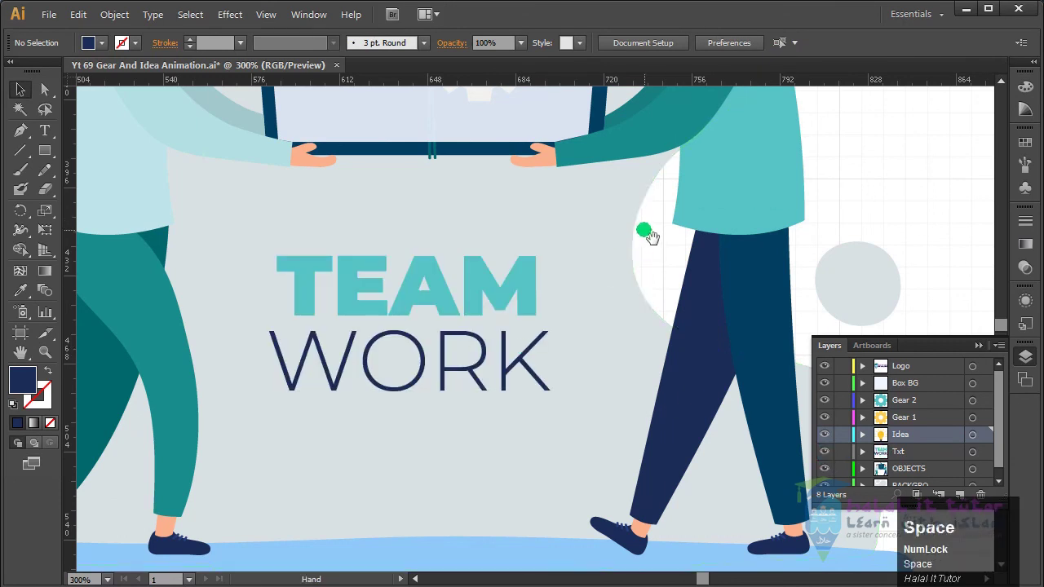
{"action": "left_click_drag", "start_coordinate": [646, 234], "coordinate": [654, 388]}
{"action": "left_click_drag", "start_coordinate": [612, 359], "coordinate": [612, 564]}
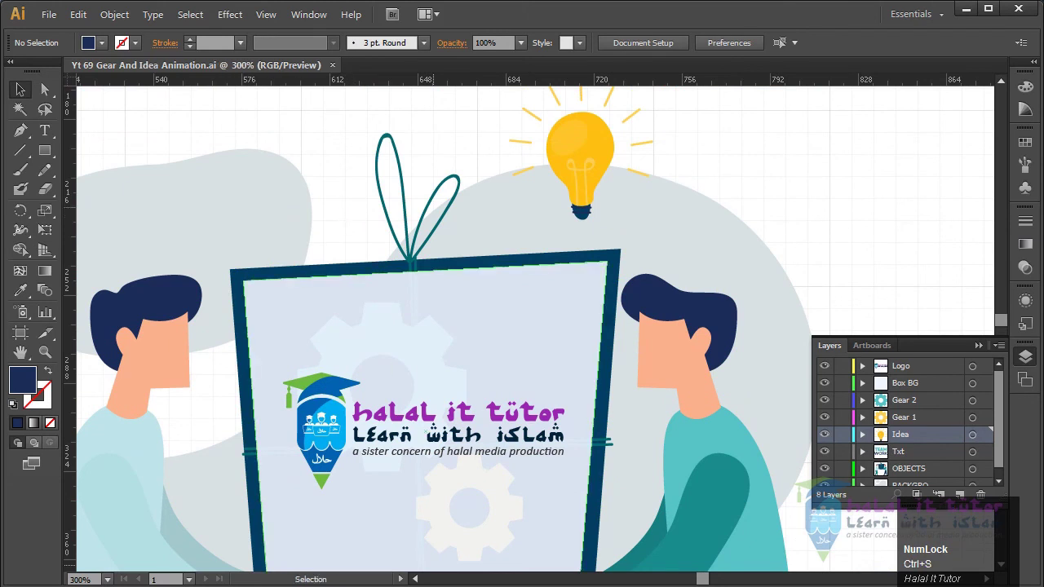
Step: Switch back to After Effects and reopen the recent project Yt 69 Gear And Idea Animation.aep to reload the corrected artwork
{"action": "left_click", "coordinate": [963, 9]}
{"action": "left_click", "coordinate": [19, 15]}
{"action": "mouse_move", "coordinate": [116, 66]}
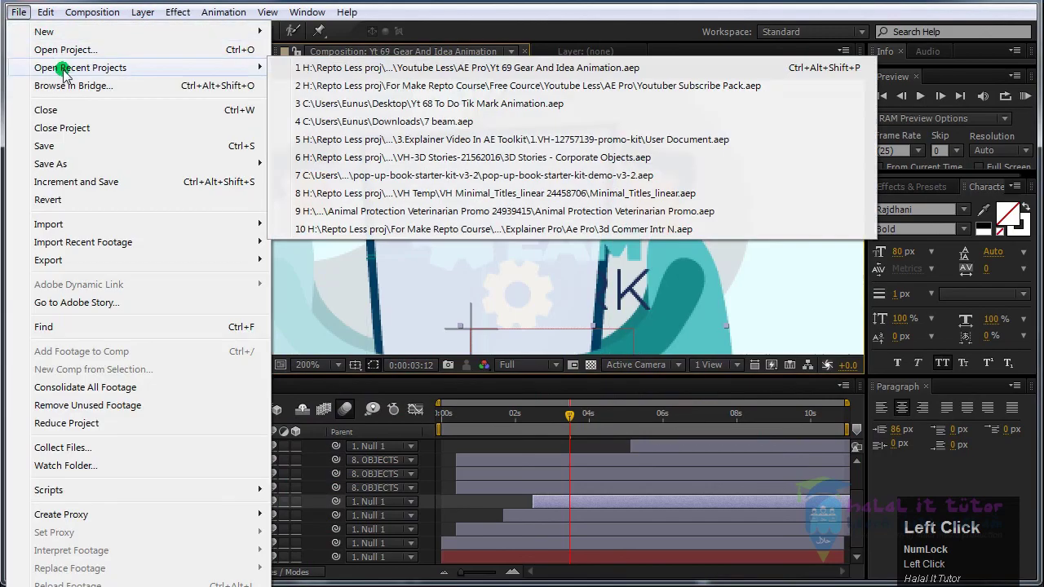
{"action": "left_click", "coordinate": [349, 68]}
{"action": "left_click", "coordinate": [587, 313]}
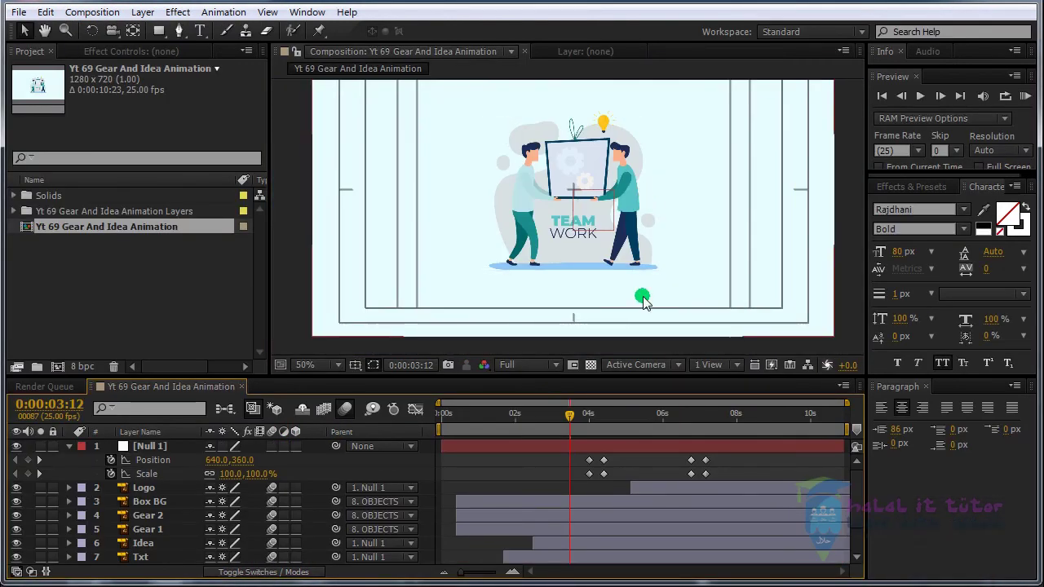
Step: Check the reloaded artwork and set Null 1's scale to 340% at 0:00:07:04
{"action": "scroll", "coordinate": [655, 295], "scroll_direction": "up", "scroll_amount": 1}
{"action": "left_click_drag", "start_coordinate": [703, 212], "coordinate": [649, 304]}
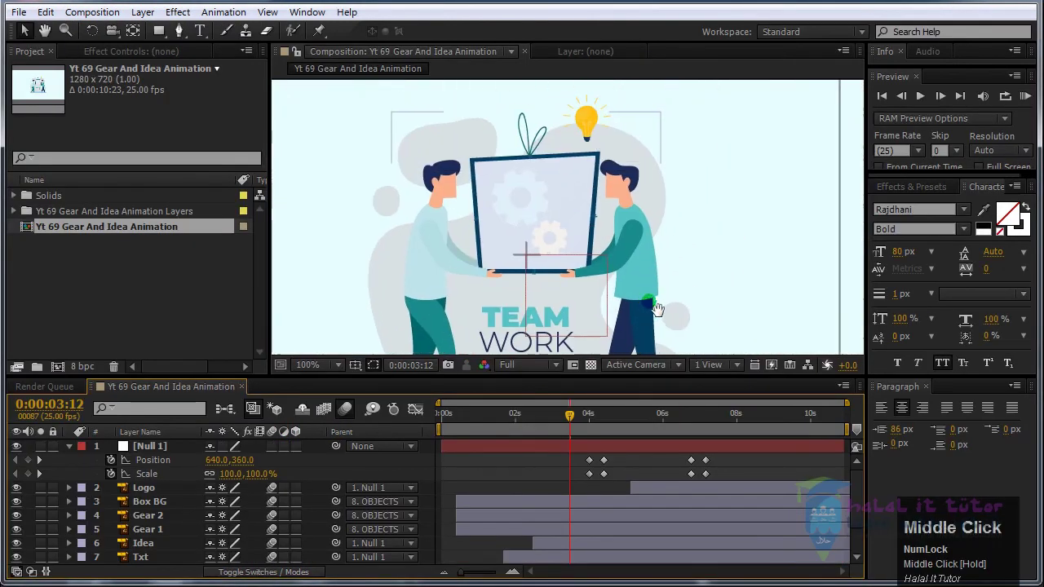
{"action": "left_click_drag", "start_coordinate": [570, 419], "coordinate": [712, 433]}
{"action": "scroll", "coordinate": [671, 252], "scroll_direction": "down", "scroll_amount": 1}
{"action": "mouse_move", "coordinate": [671, 252]}
{"action": "left_mouse_down"}
{"action": "mouse_move", "coordinate": [681, 206]}
{"action": "mouse_move", "coordinate": [689, 318]}
{"action": "mouse_move", "coordinate": [686, 253]}
{"action": "left_mouse_up"}
{"action": "left_click_drag", "start_coordinate": [714, 421], "coordinate": [706, 441]}
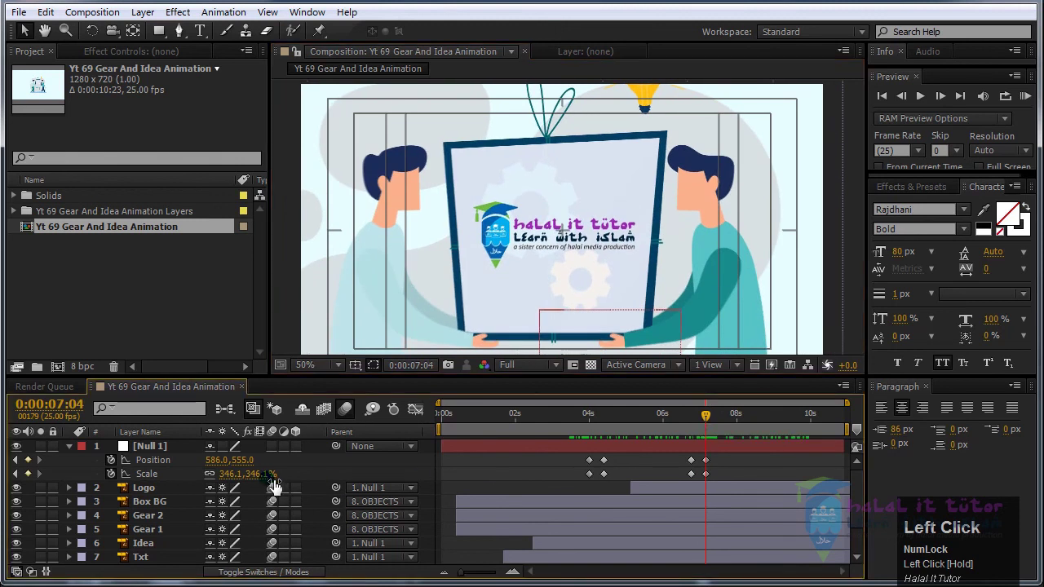
{"action": "left_click", "coordinate": [260, 473]}
Step: Set Null 1's scale to 345% at 0:00:10:22 for a slow final push-in
{"action": "left_click_drag", "start_coordinate": [706, 416], "coordinate": [856, 434]}
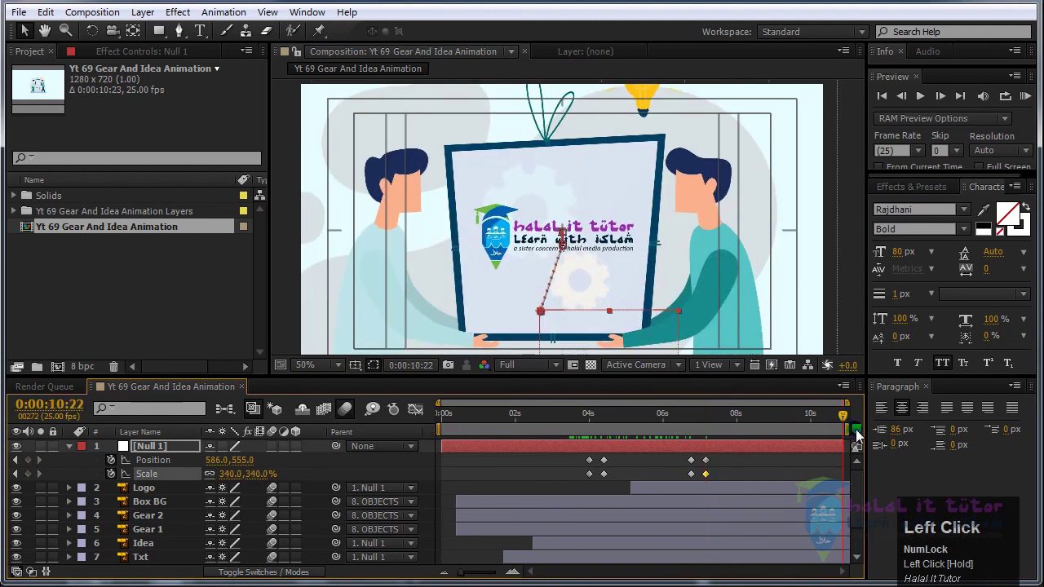
{"action": "left_click", "coordinate": [261, 475]}
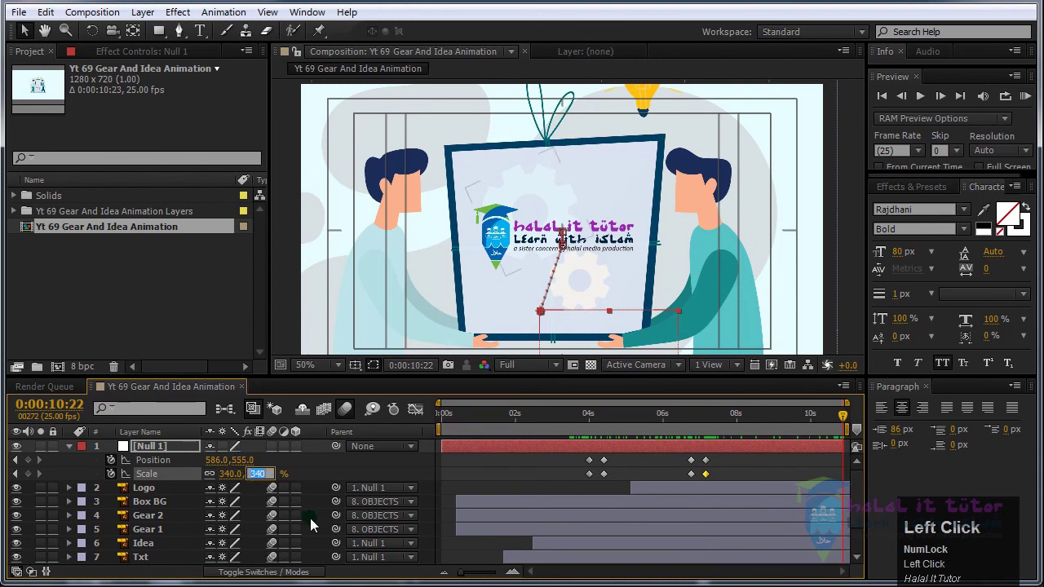
{"action": "type", "text": "345"}
Step: Preview the complete animation with the corrected artwork and both zooms
{"action": "middle_click", "coordinate": [689, 283]}
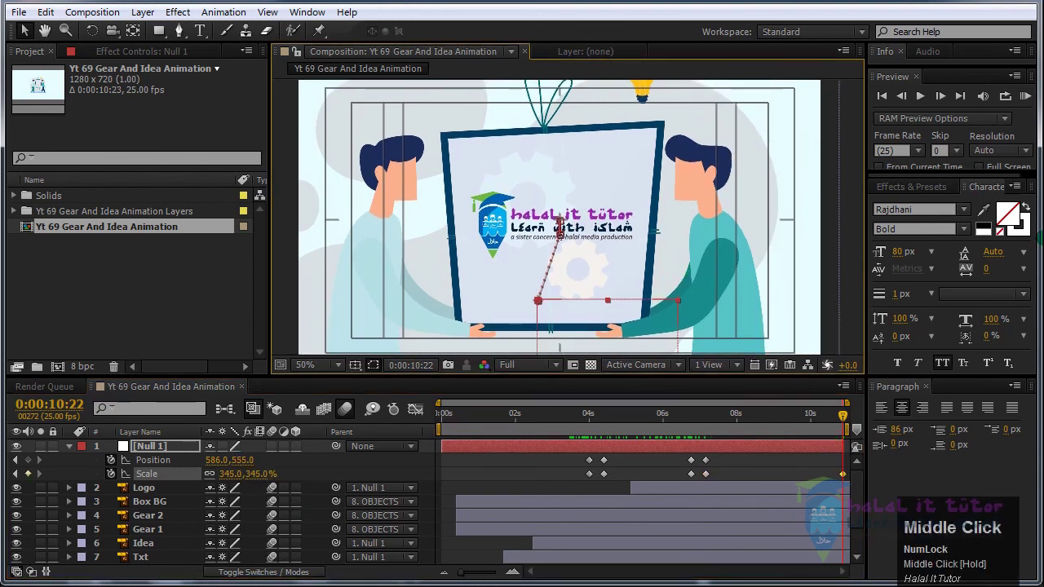
{"action": "left_click", "coordinate": [1026, 97]}
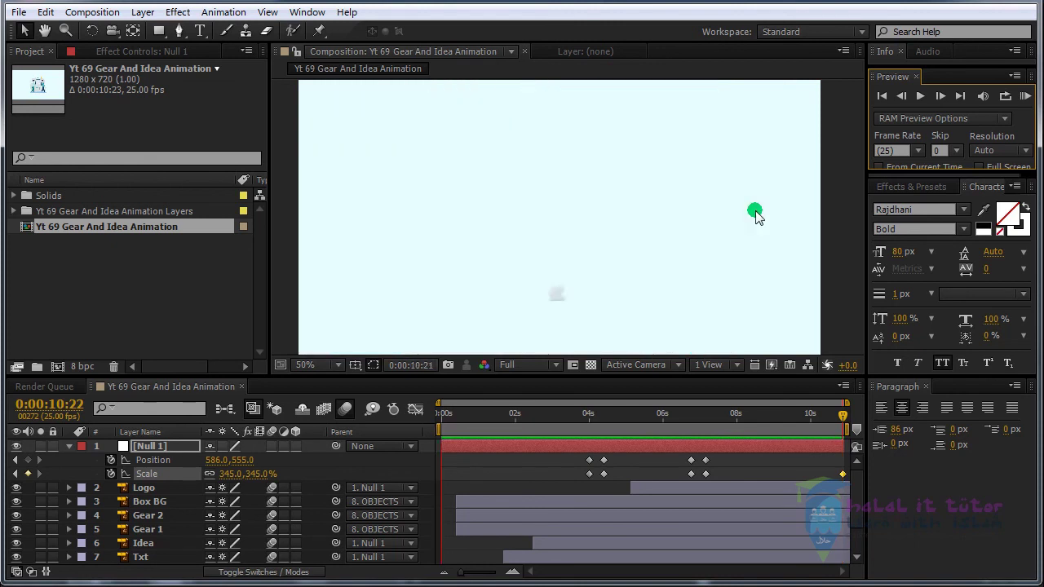
{"action": "left_click", "coordinate": [609, 303]}
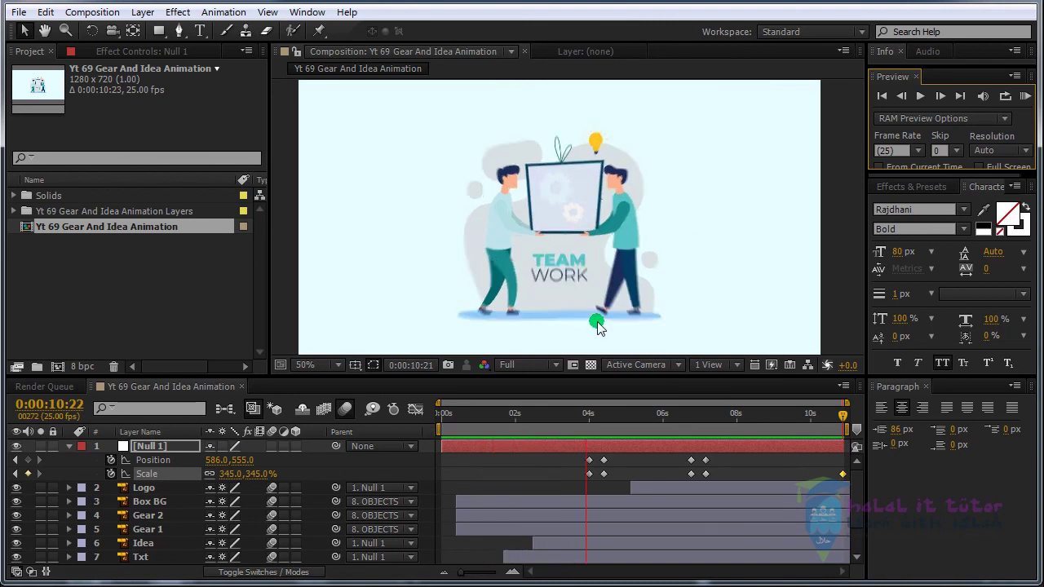